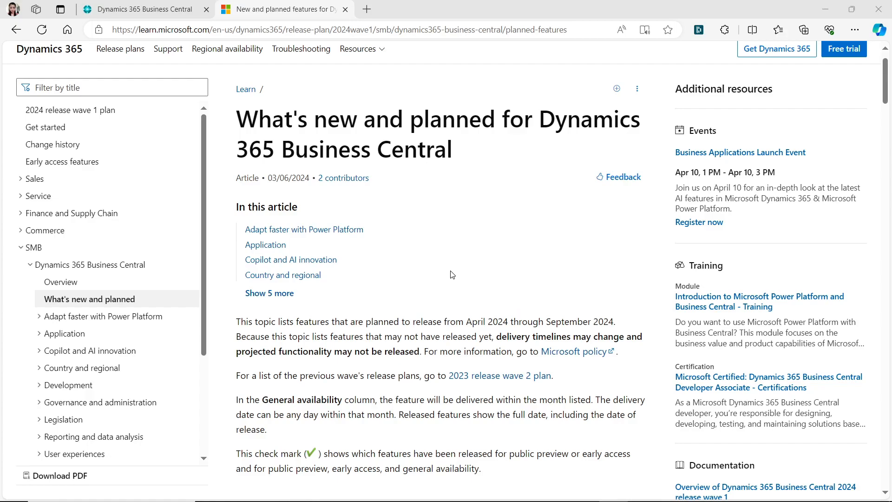
- Switch to Dynamics 365 Business Central and open the Copilot & AI capabilities page
click(158, 9)
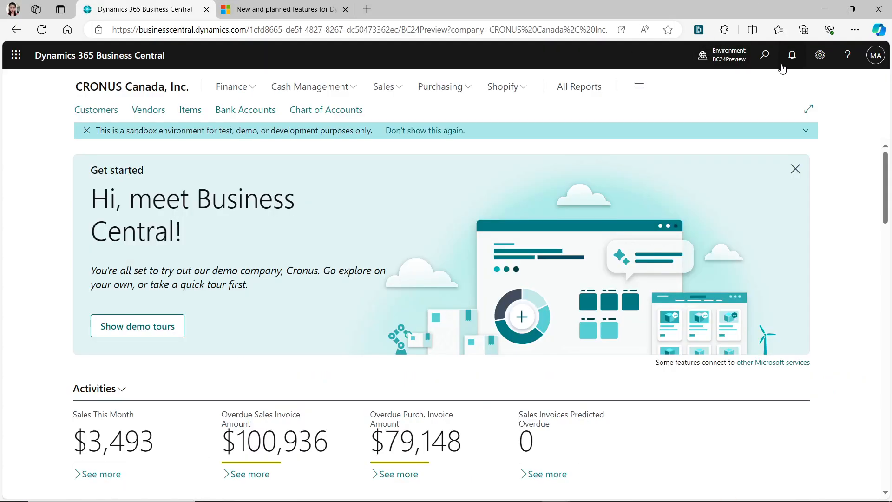
click(766, 55)
text(cop)
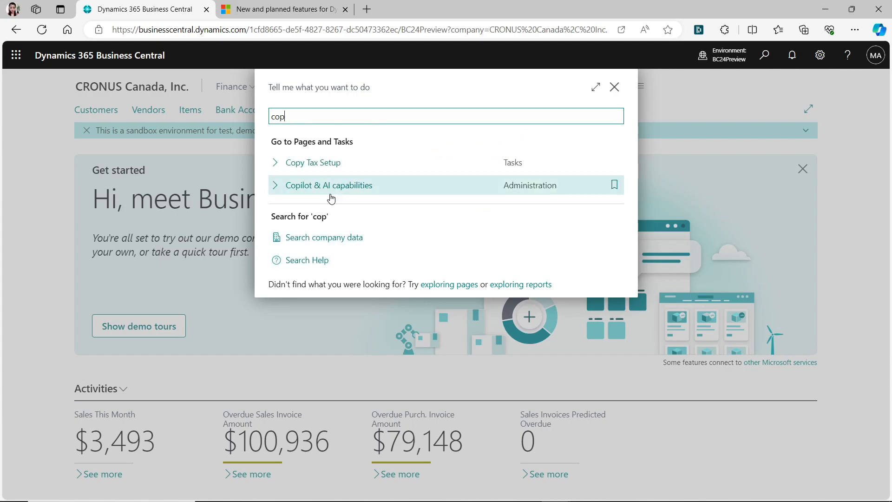
key(Return)
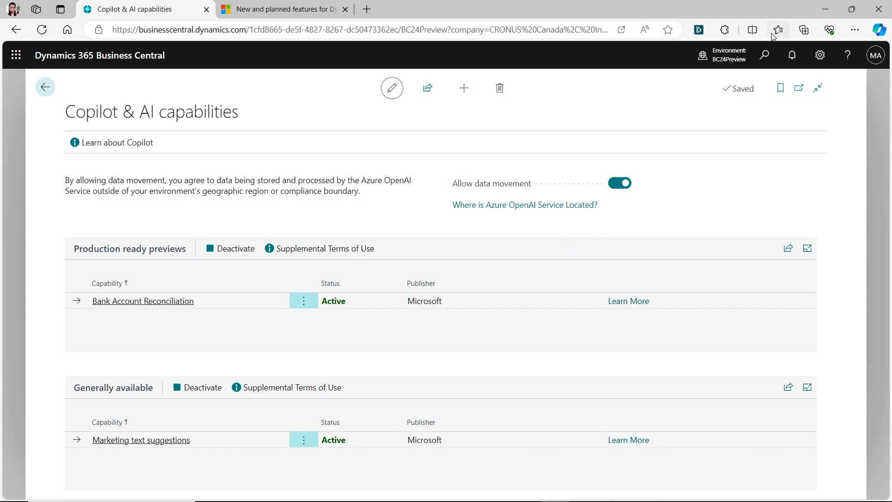
- View the help for Copilot & AI capabilities, examine the data movement and capability settings, and return to the home page
click(847, 56)
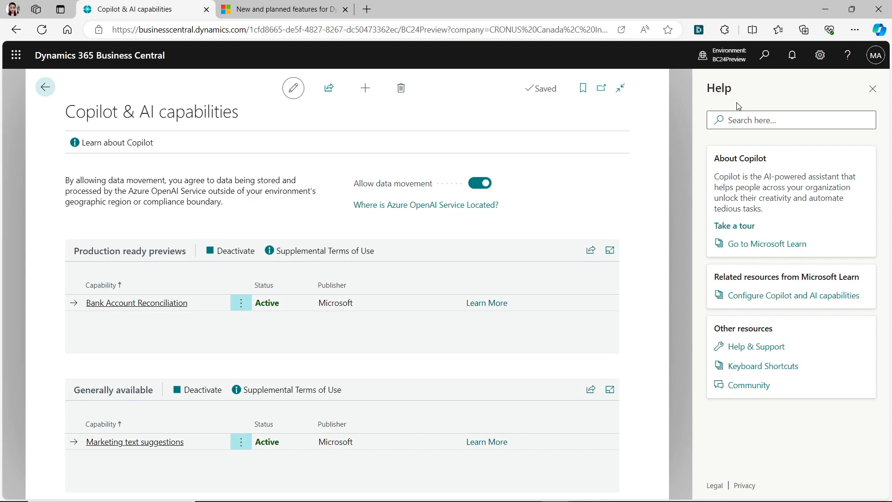
click(873, 89)
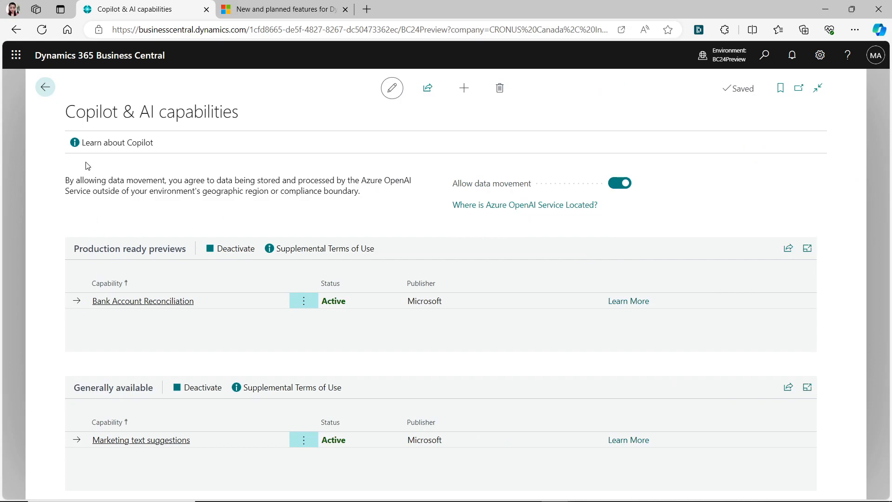
mouse_move(485, 188)
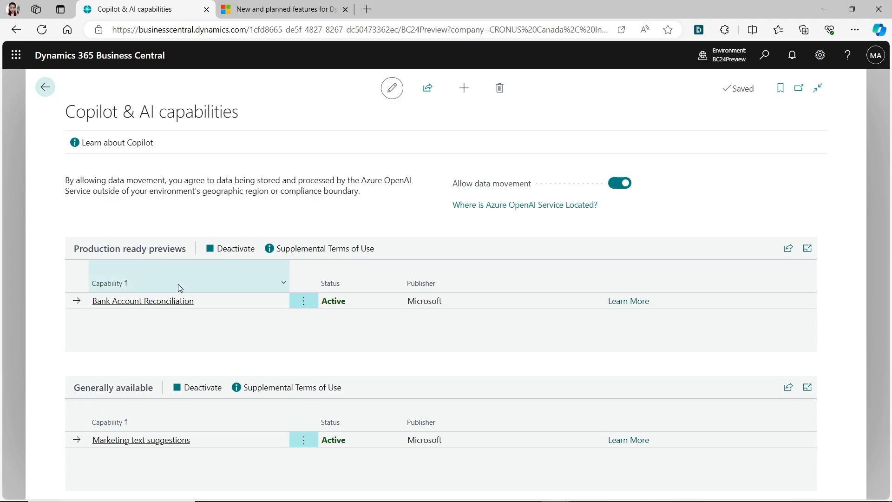
click(46, 84)
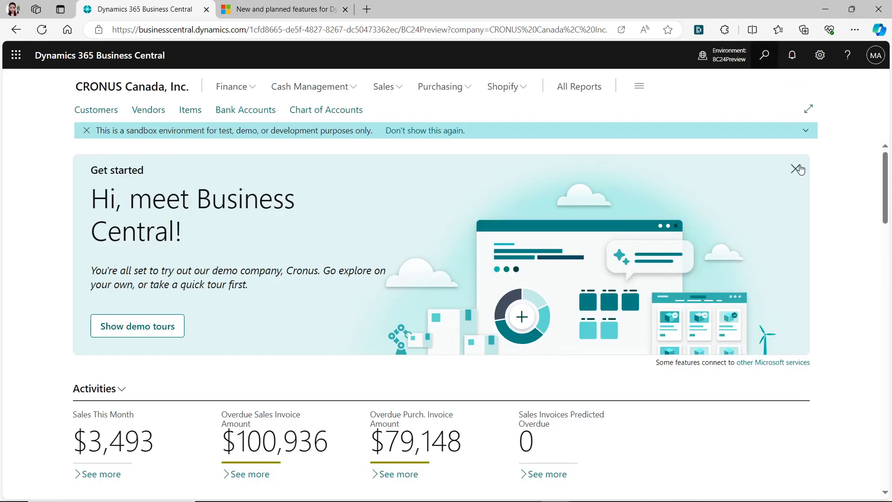
- Find and open the Bank Account Reconciliations list
key(alt+q)
text(bank account re)
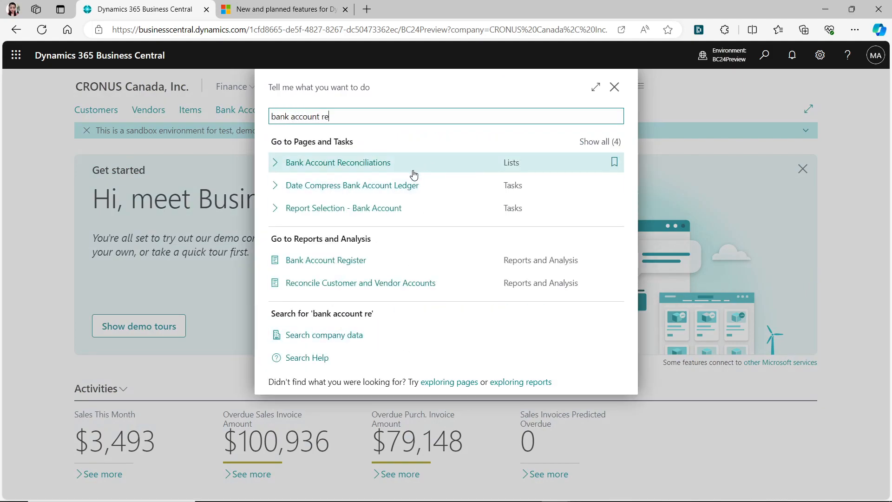
click(381, 163)
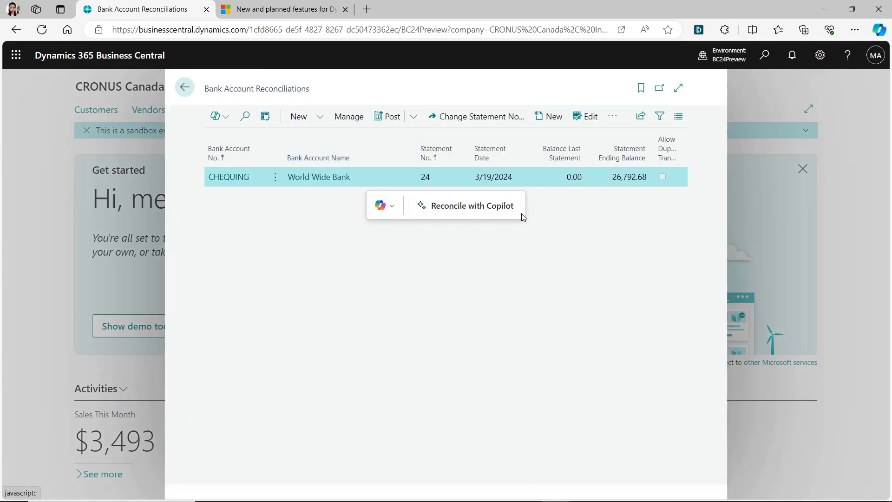
- Try Reconcile with Copilot for CHEQUING using transaction files from Downloads, and view the existing statement 24 reconciliation
click(493, 208)
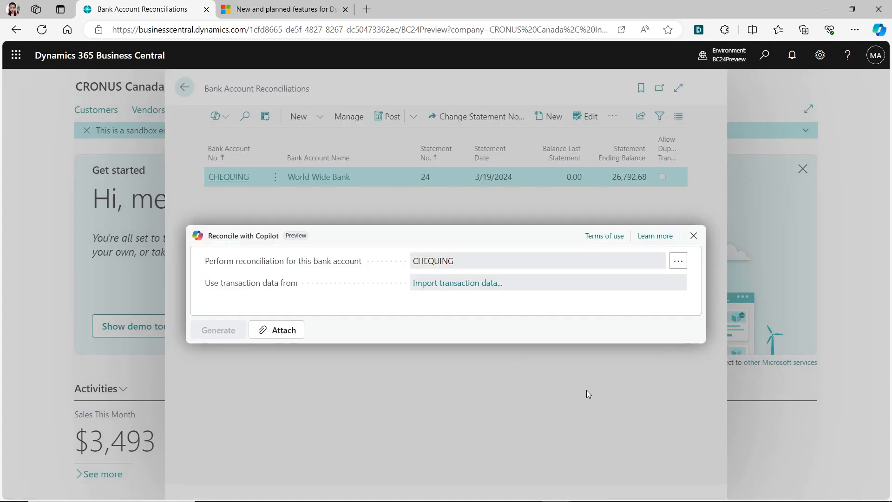
click(449, 285)
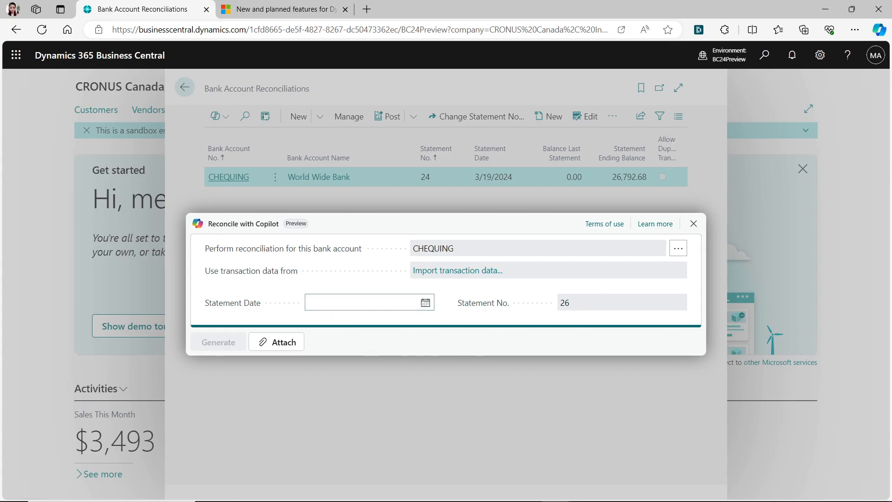
drag(891, 309, 562, 207)
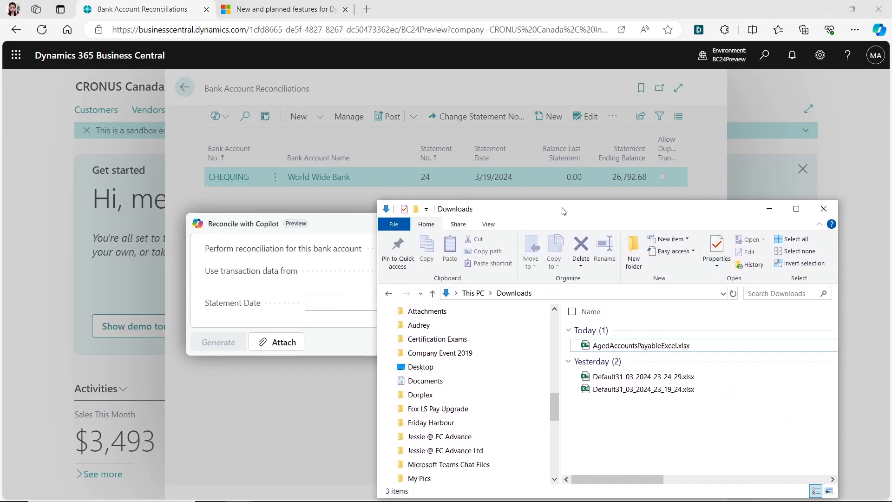
click(577, 377)
click(577, 391)
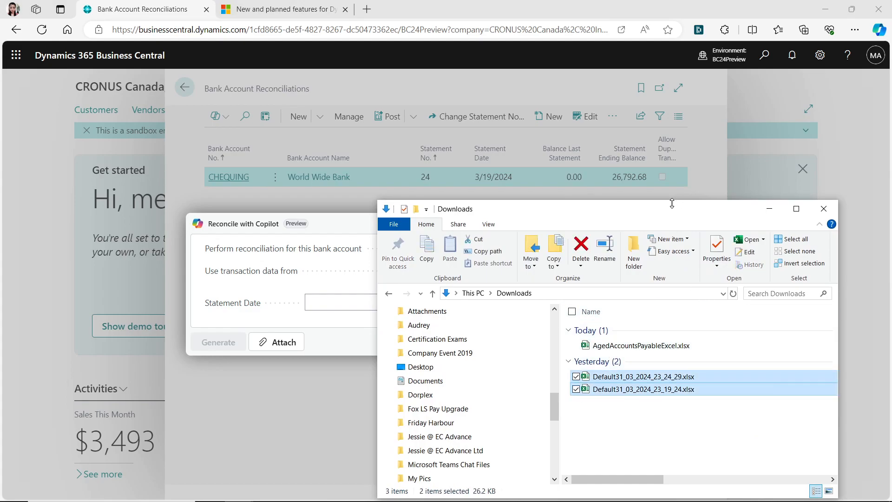
drag(672, 208, 481, 333)
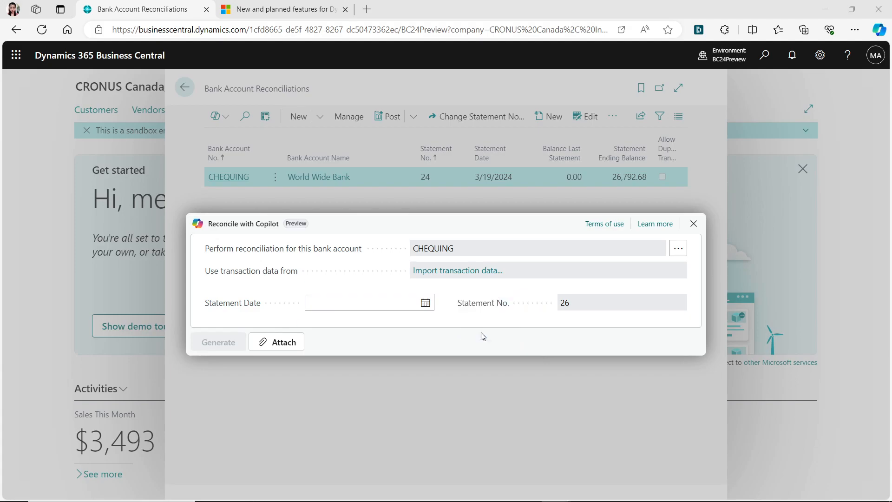
click(471, 204)
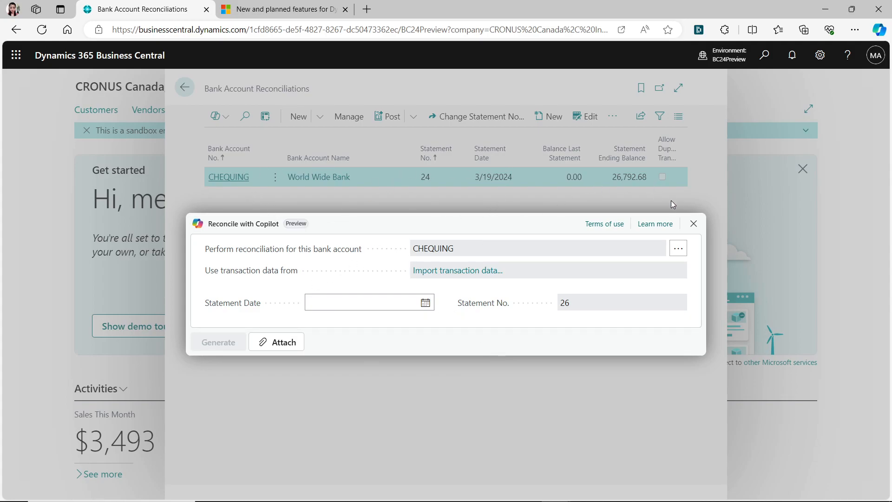
click(695, 224)
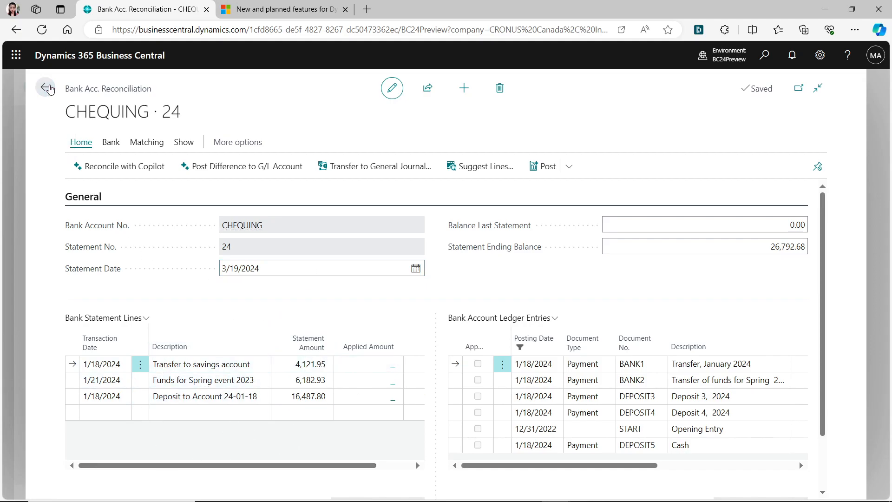
click(47, 88)
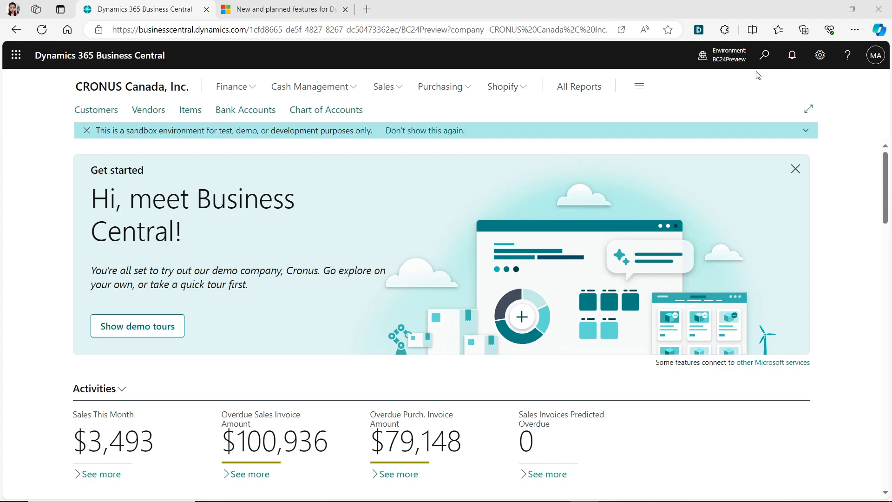
click(765, 56)
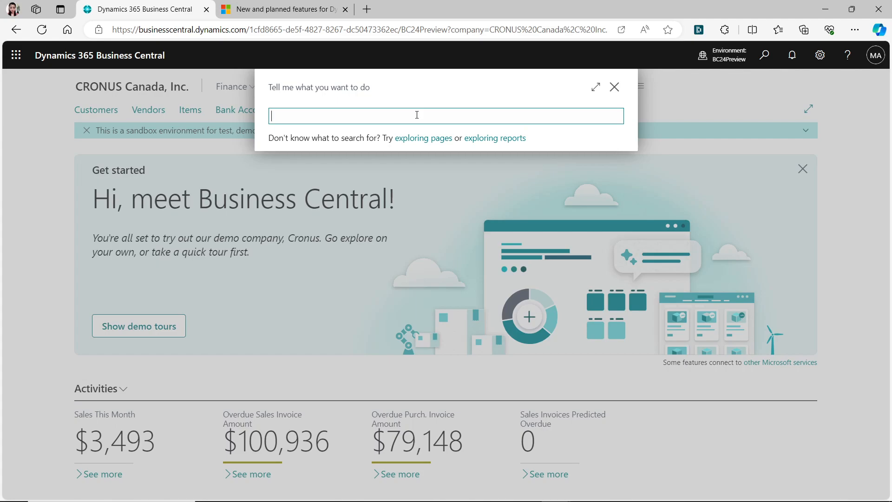
text(project setup)
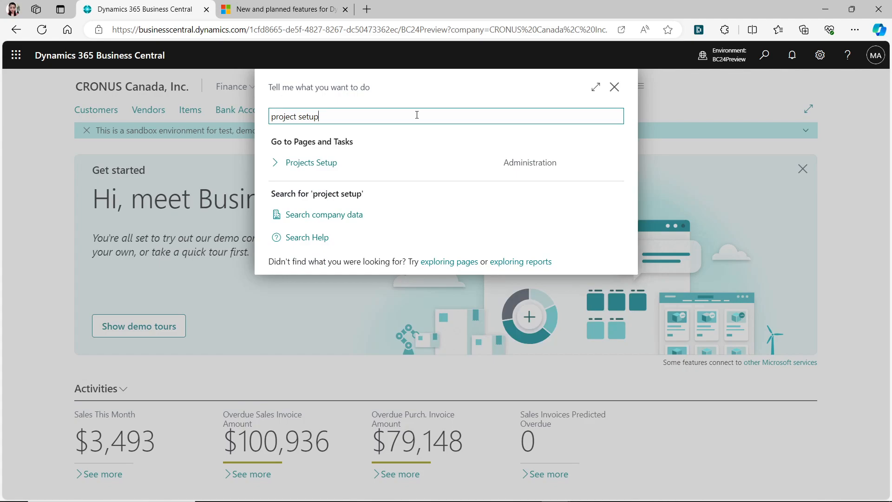
key(BackSpace)
key(BackSpace)
key(BackSpace)
key(BackSpace)
key(BackSpace)
key(BackSpace)
key(BackSpace)
key(BackSpace)
key(BackSpace)
key(BackSpace)
key(BackSpace)
key(BackSpace)
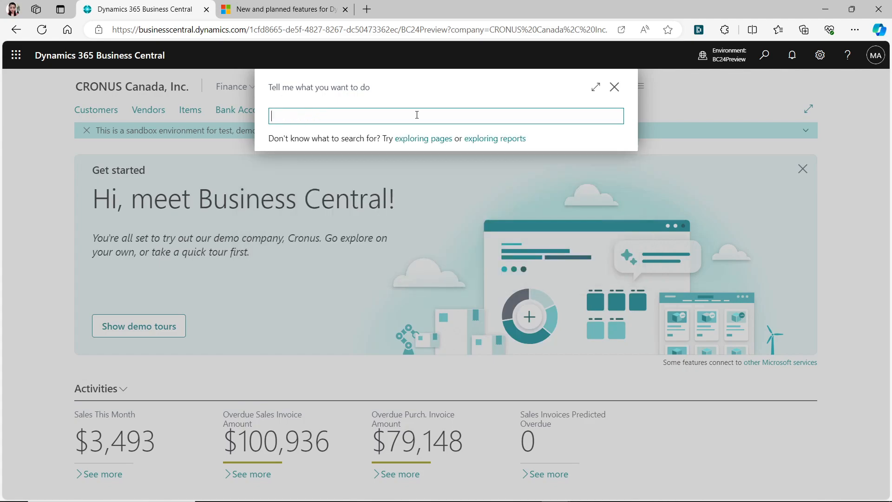
- Open the Projects list and the card of project J00010
text(projects)
click(315, 162)
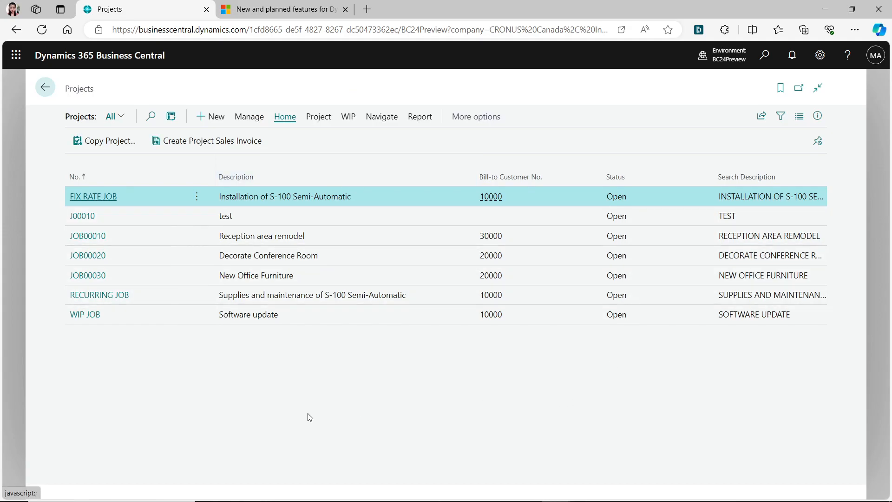
click(76, 223)
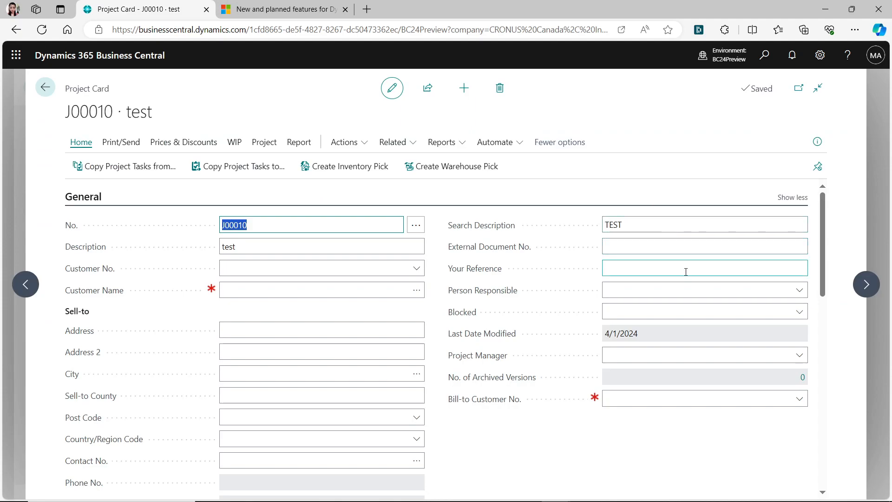
- Set the project's posting location code to EAST
drag(821, 251, 806, 464)
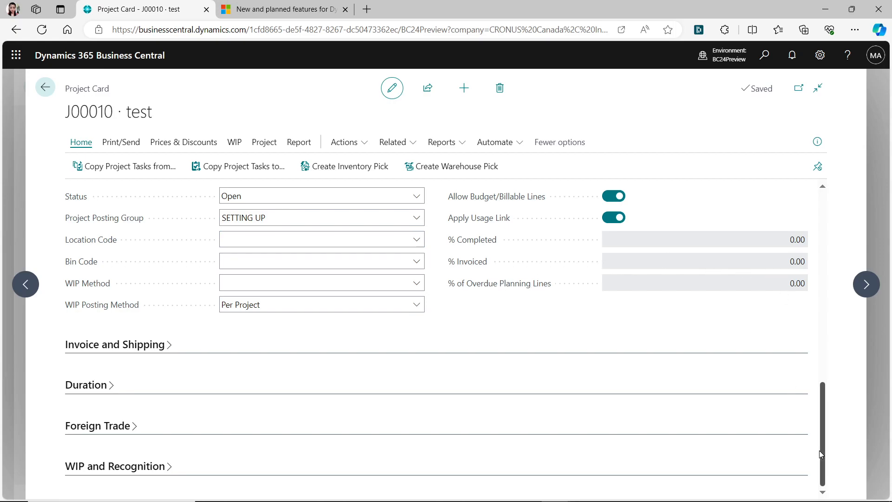
drag(821, 451, 817, 407)
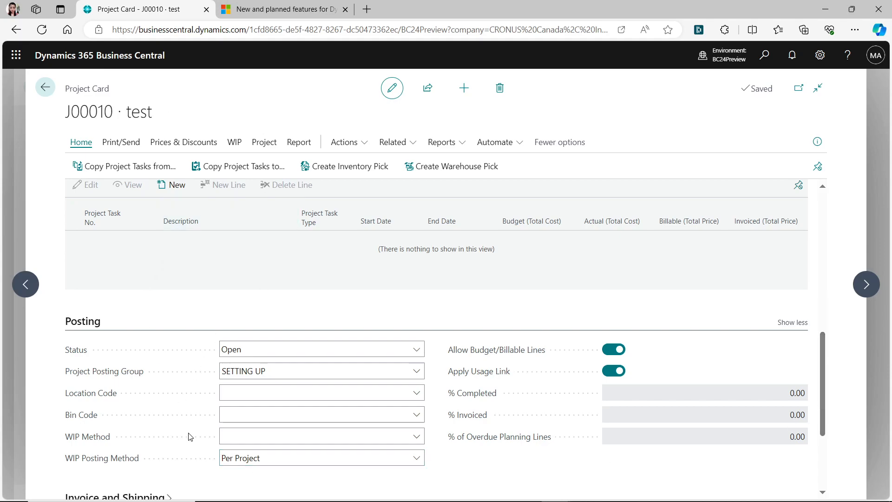
click(418, 394)
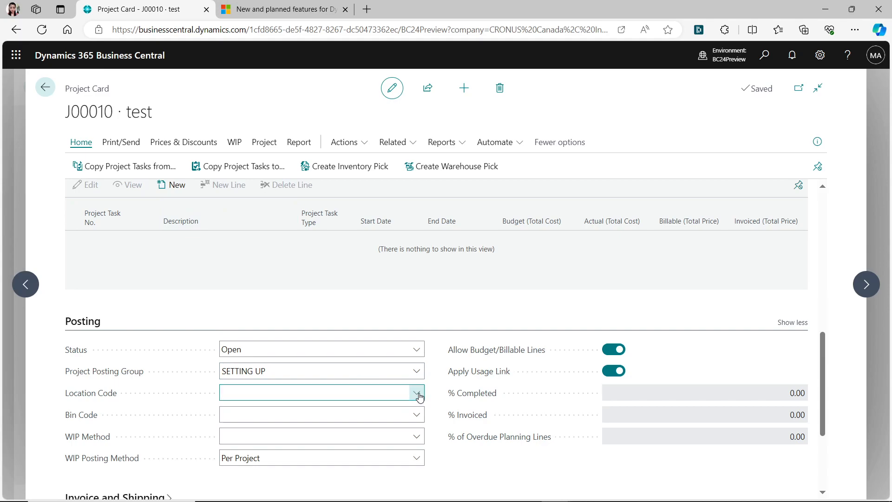
click(418, 394)
click(297, 285)
- Try to add a project task with number 10 to project J00010, and discard the unsaved task
click(821, 414)
drag(821, 414, 818, 383)
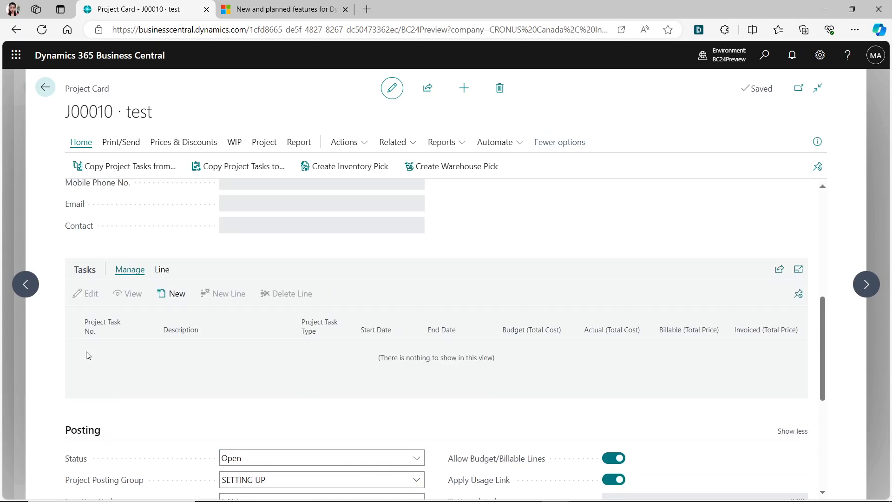
click(181, 298)
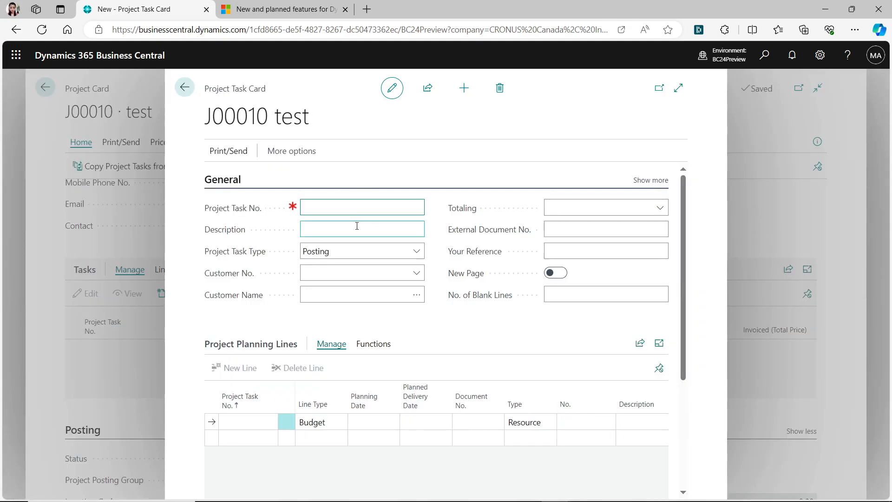
text(10)
key(Tab)
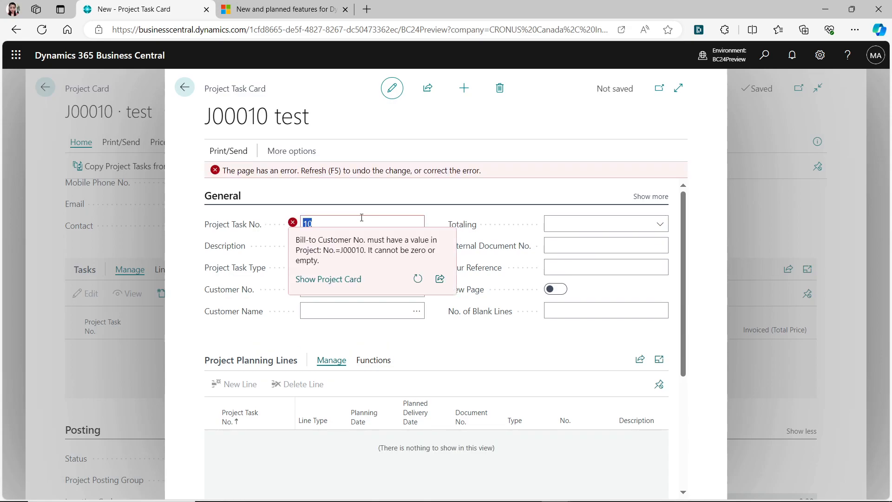
click(650, 197)
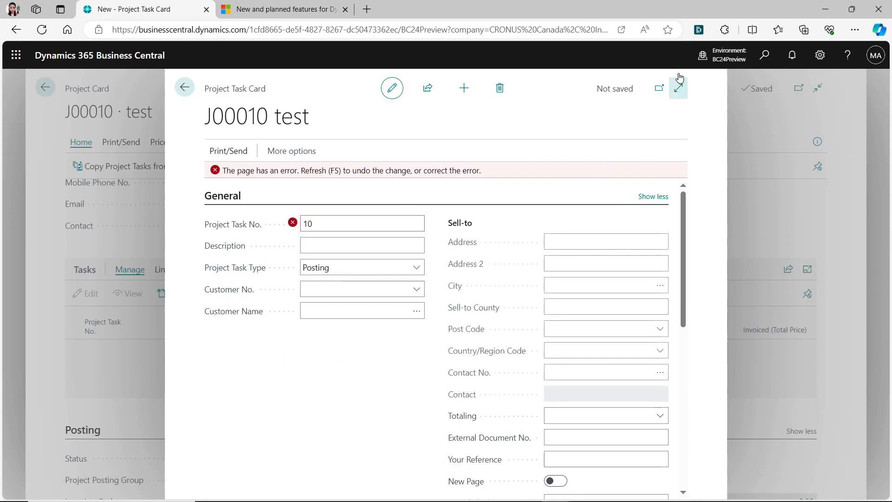
click(184, 88)
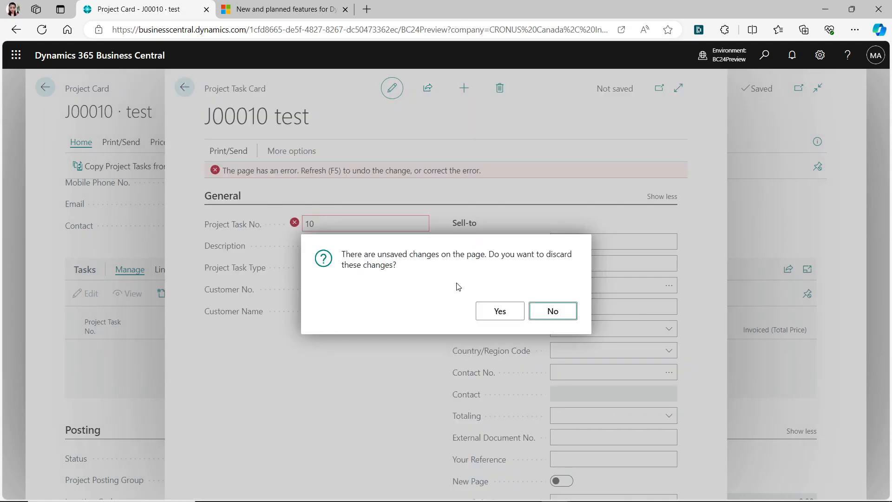
click(501, 312)
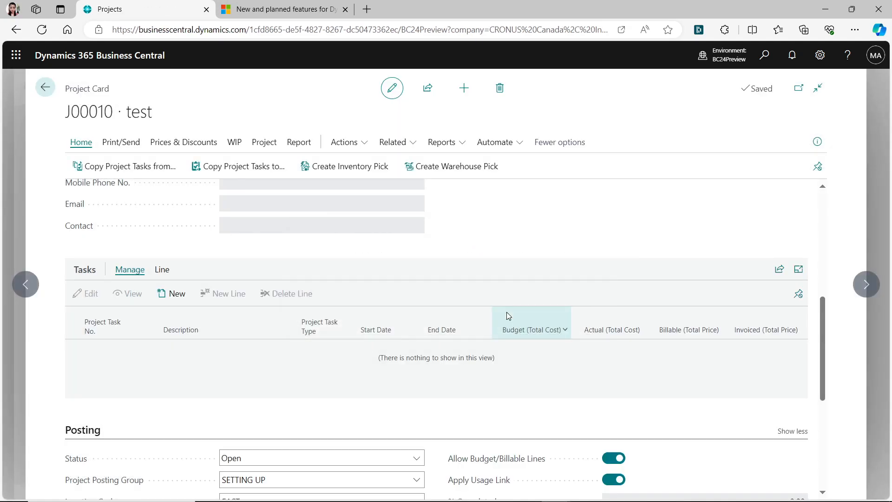
- Assign customer 10000, Adatum Corporation, to project J00010
drag(825, 348, 809, 246)
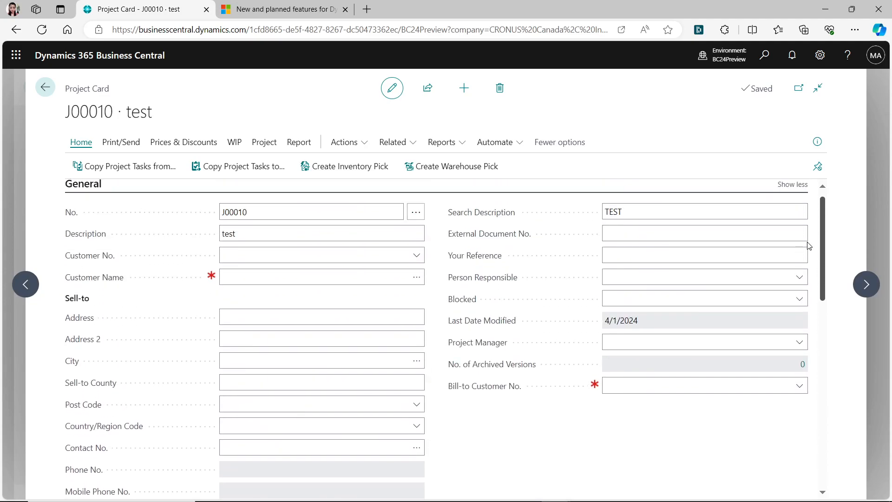
click(417, 281)
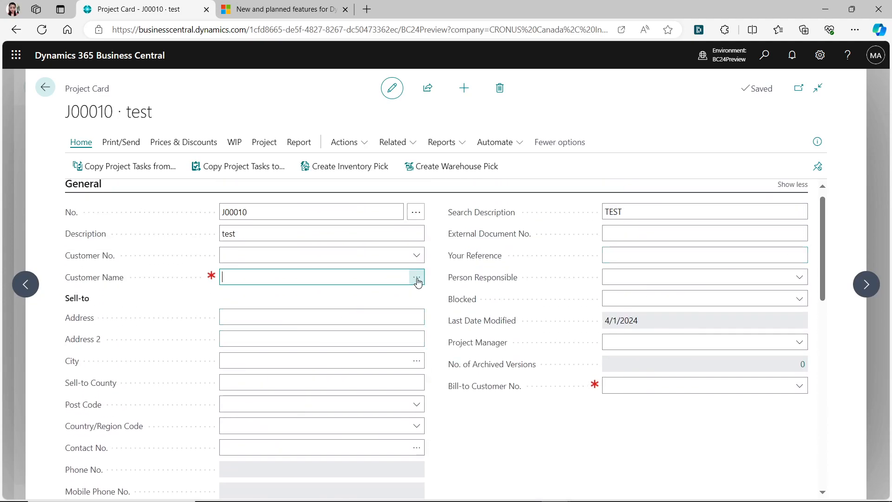
click(417, 280)
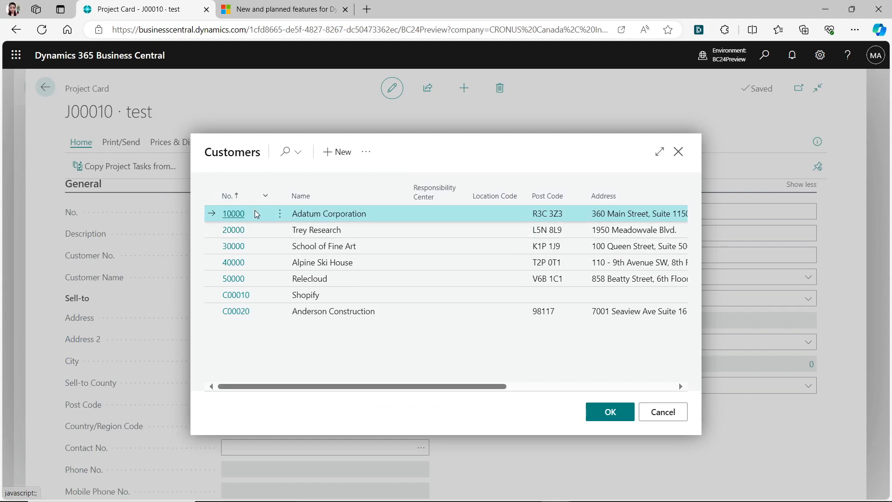
click(266, 196)
click(623, 417)
click(610, 417)
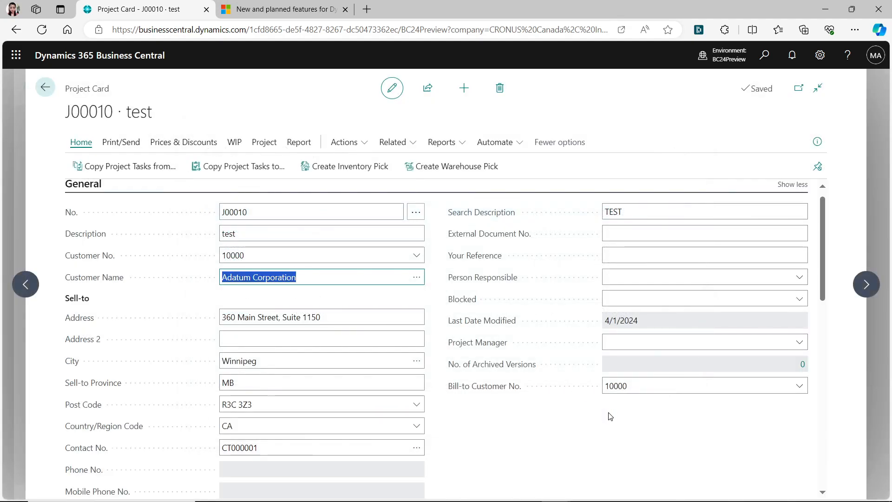
- Change the bill-to customer of project J00010 to Trey Research and accept the change
click(803, 386)
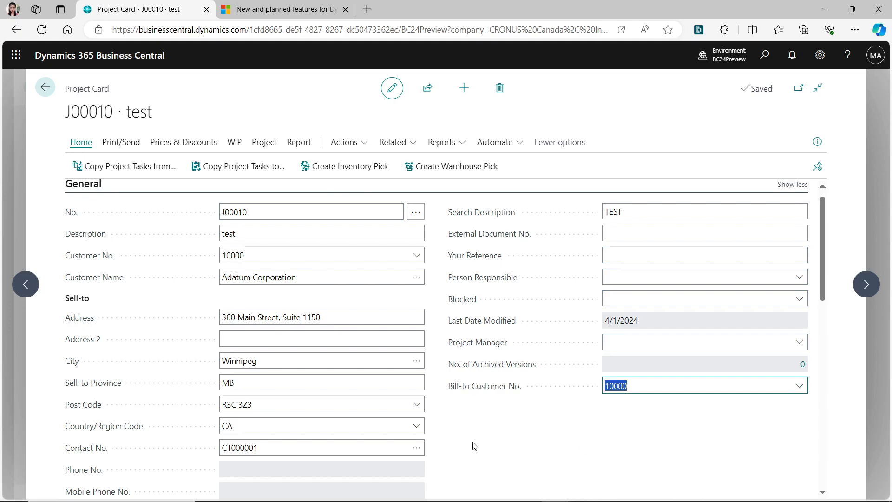
click(795, 389)
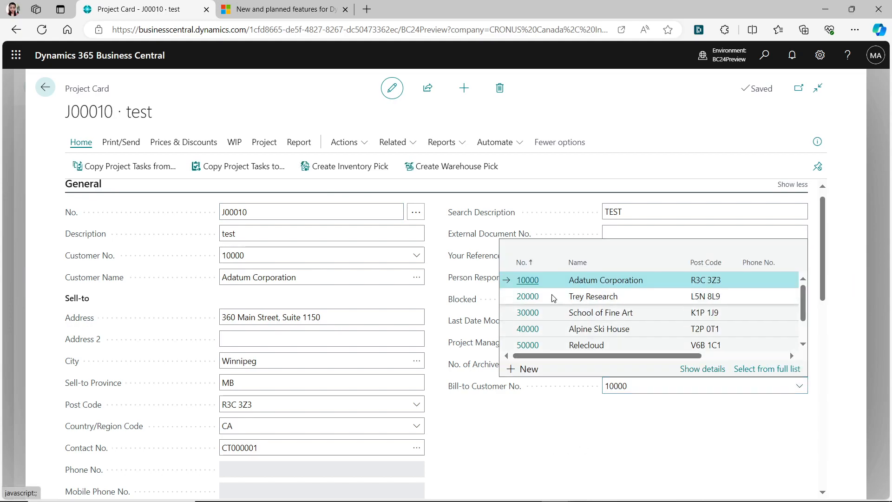
click(553, 297)
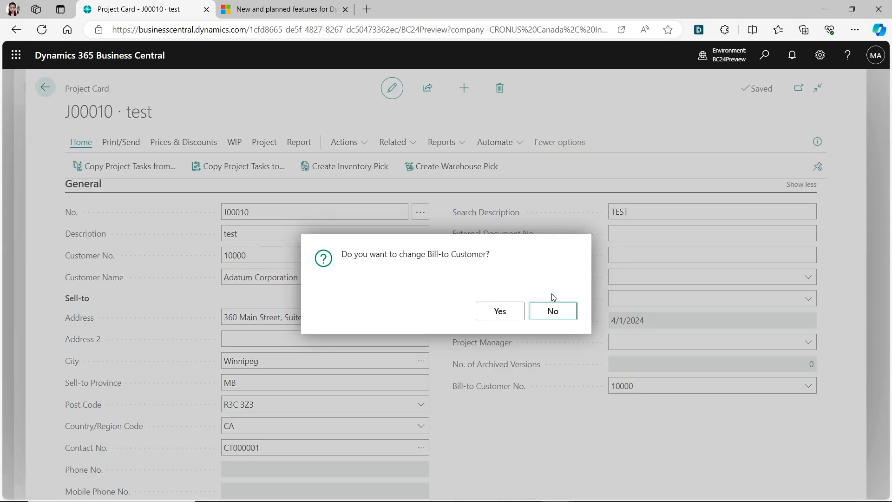
click(504, 311)
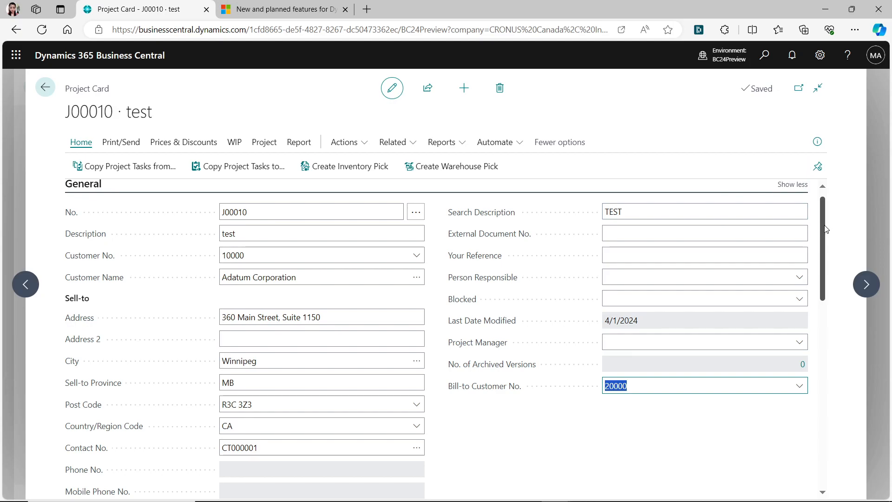
- Add a project task numbered 10 with the description Setup to the project's task lines
drag(824, 223, 799, 316)
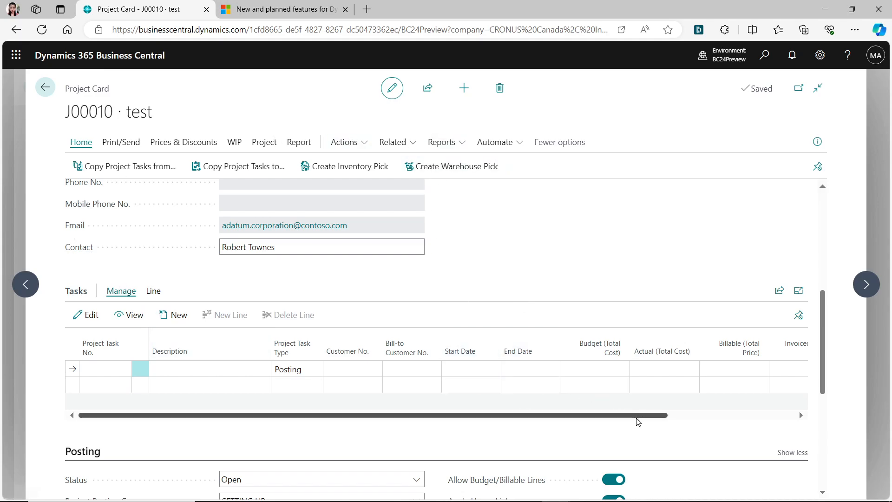
click(373, 366)
key(Tab)
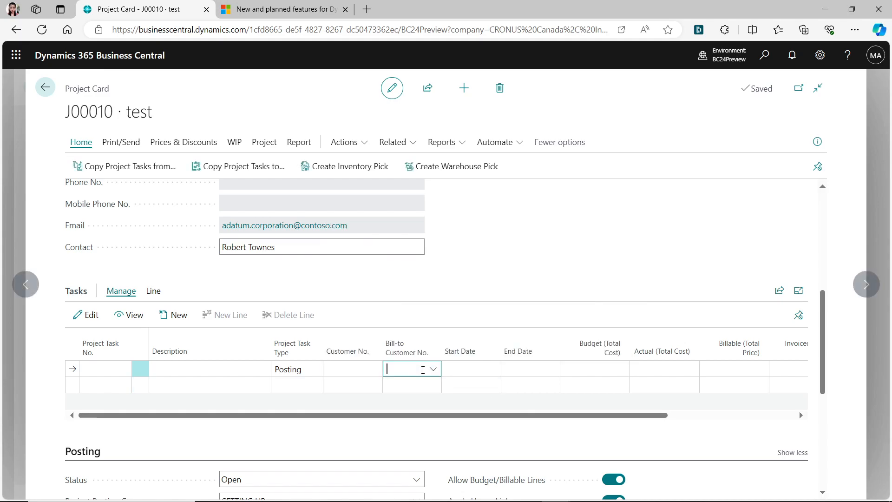
click(353, 385)
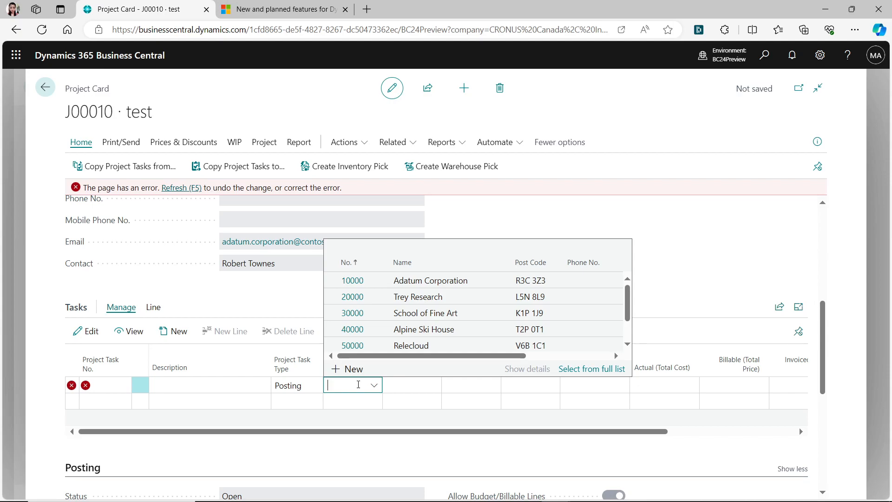
click(121, 386)
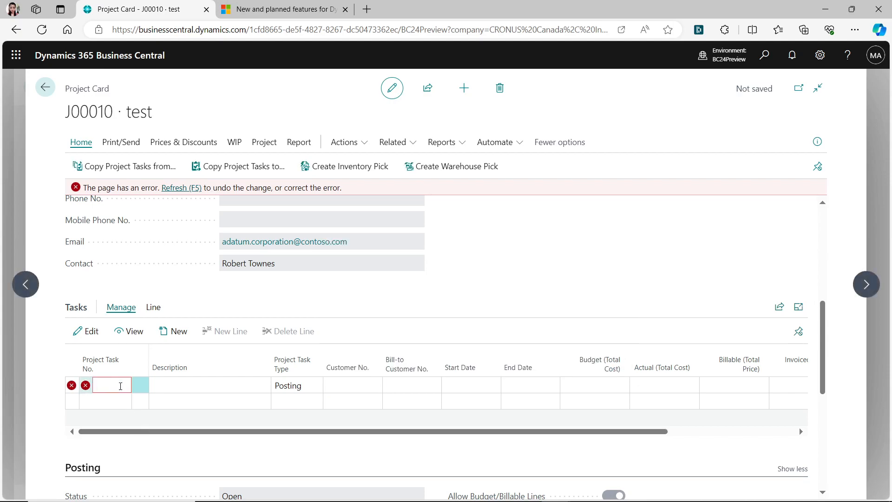
text(10)
key(Tab)
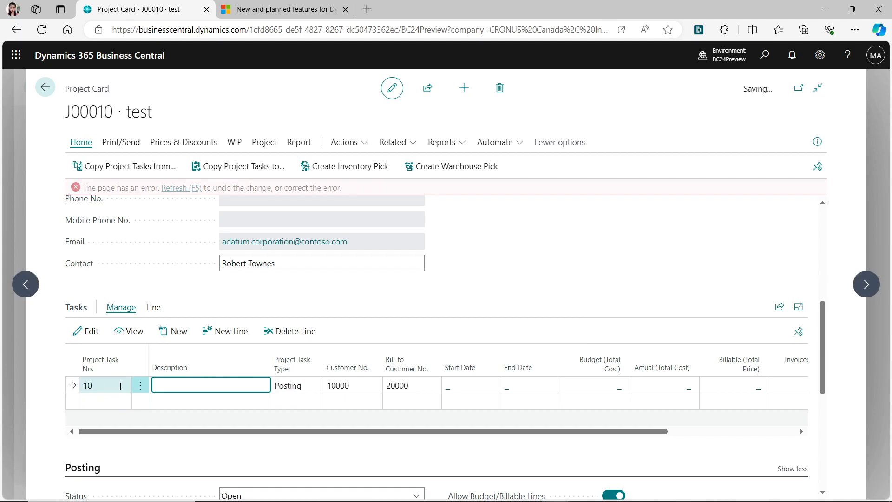
text(Setup)
key(Tab)
- Add a second project task numbered 20 with the description Configuration
click(119, 387)
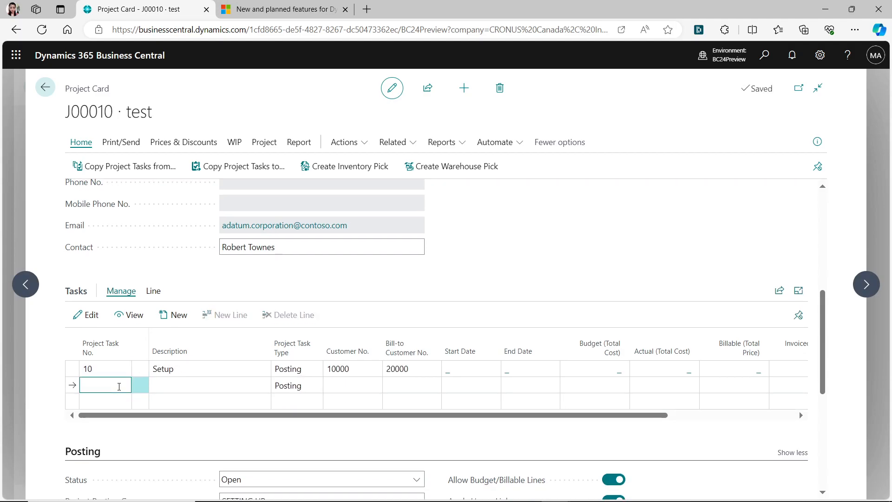
text(20)
key(Tab)
text(Confi)
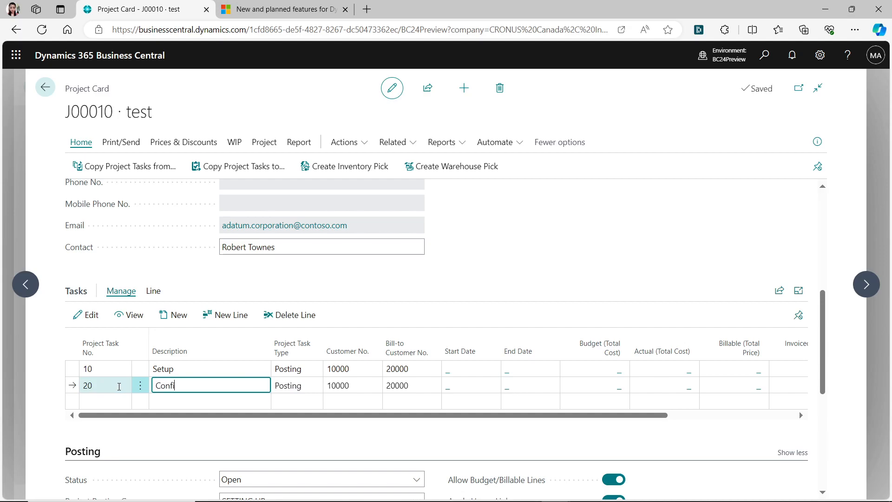
key(Tab)
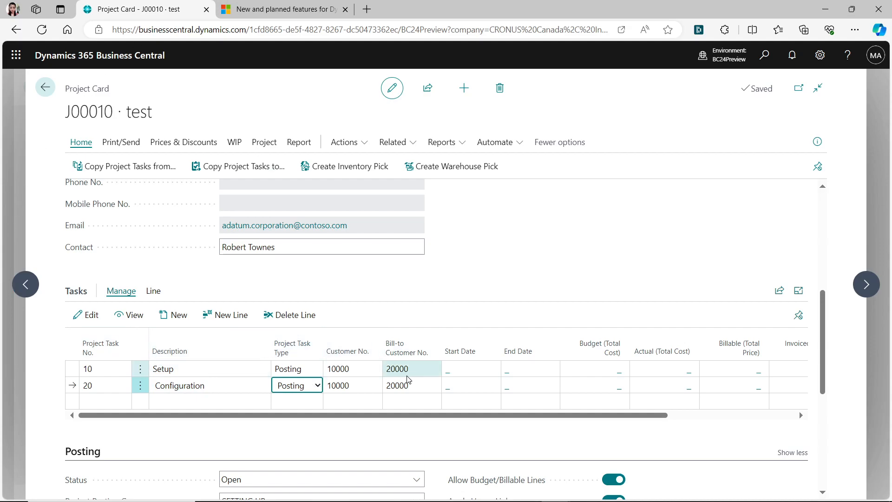
- Change the Configuration task's customer to Trey Research, accepting both the sell-to and bill-to customer changes
key(Tab)
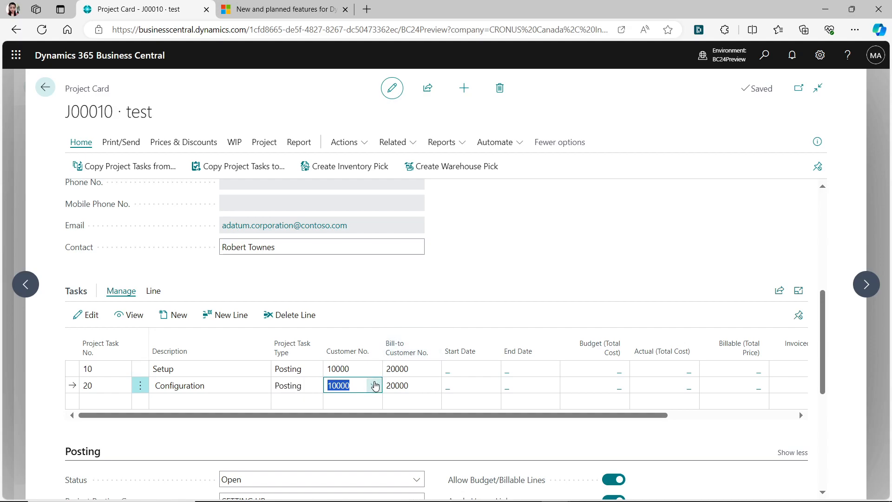
click(377, 390)
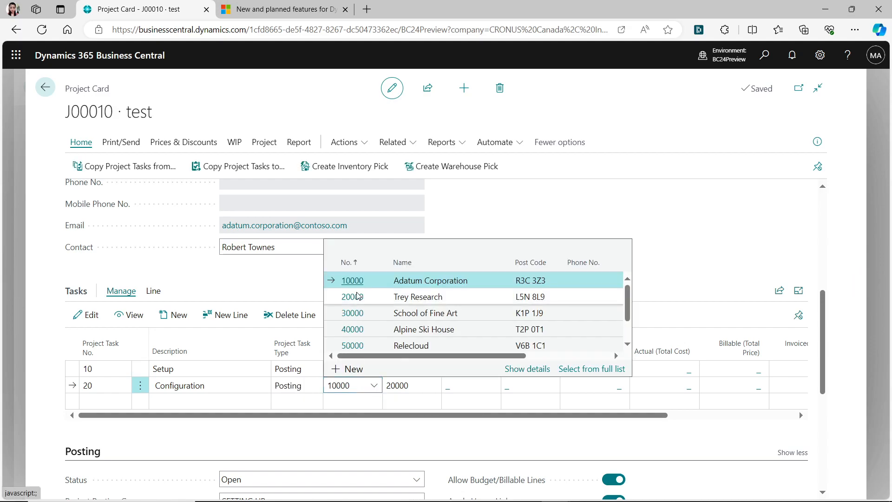
click(338, 299)
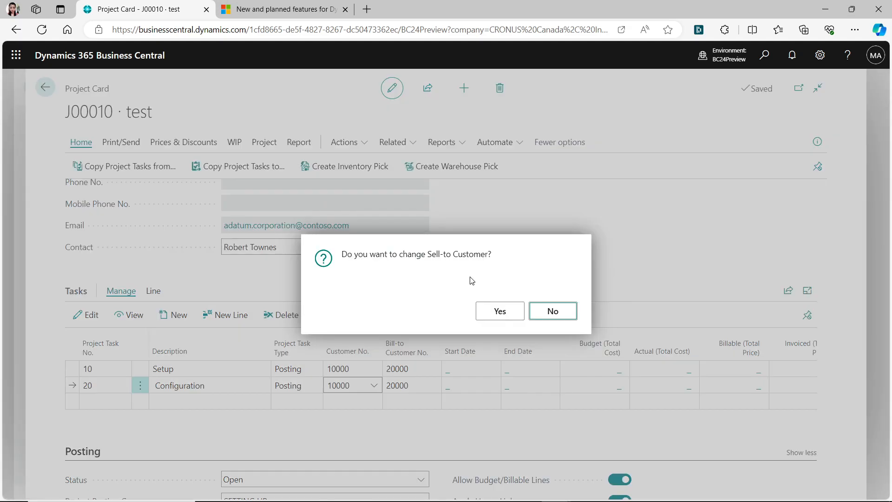
click(518, 317)
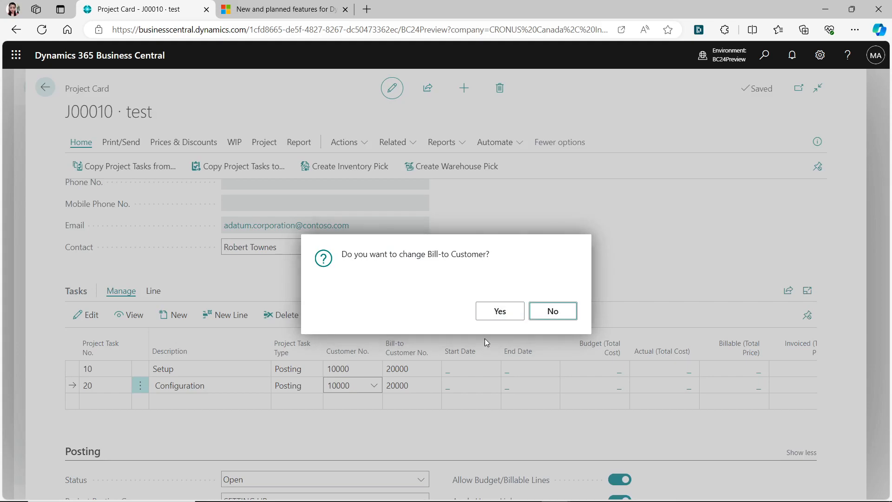
click(498, 313)
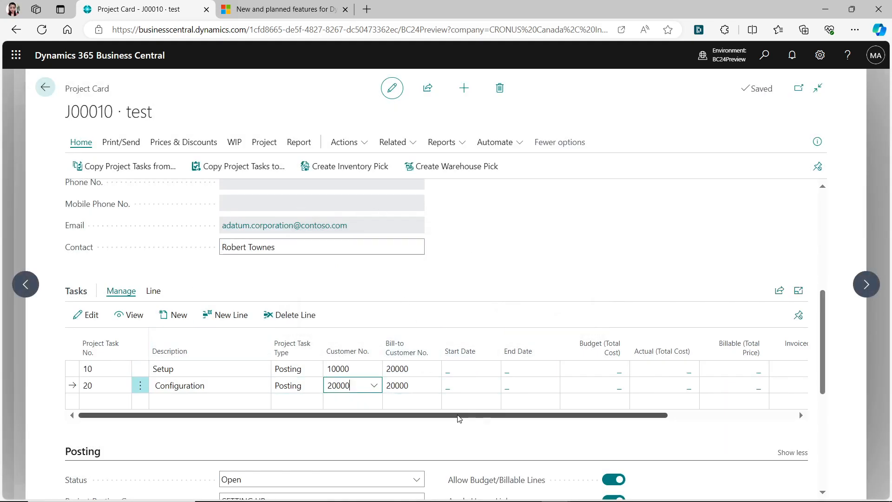
- Add a third project task numbered 30 with the description Training
click(102, 402)
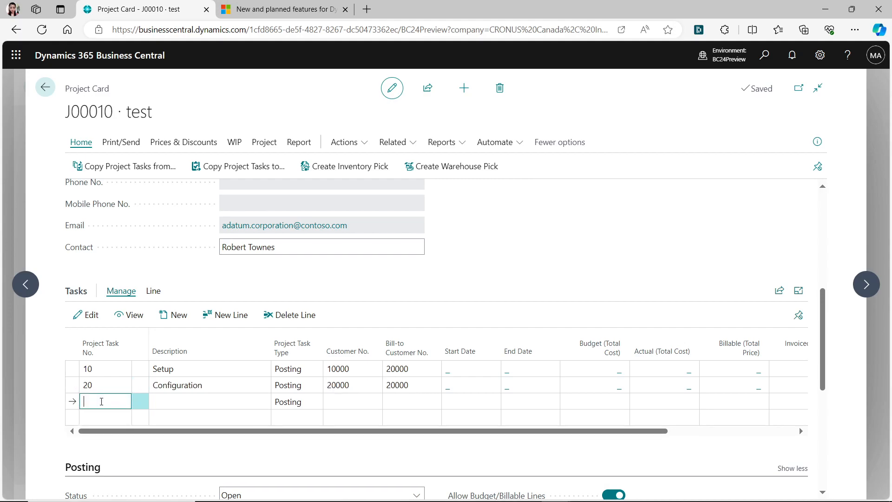
key(Tab)
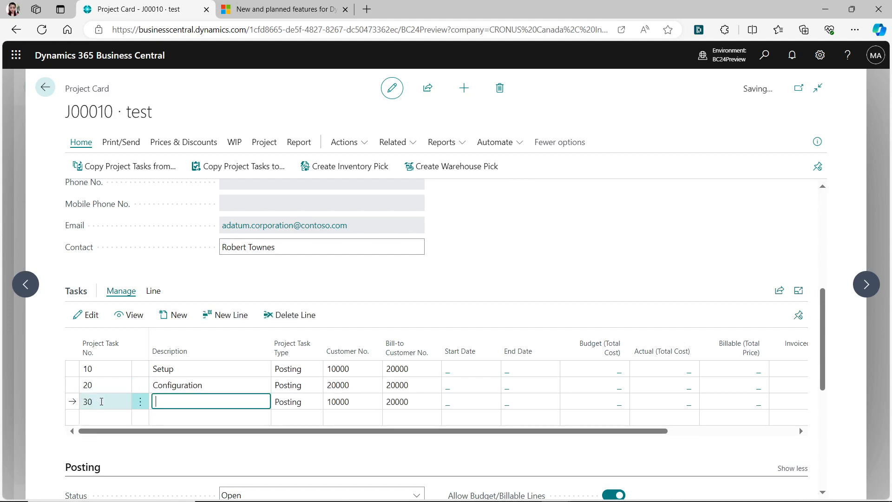
text(Training)
key(Tab)
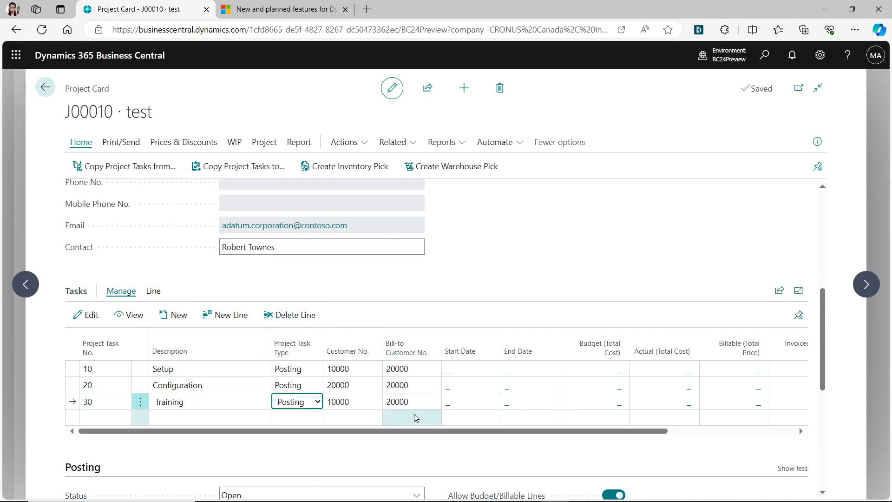
- Change the Training task's bill-to customer to School of Fine Art and accept the change
click(420, 402)
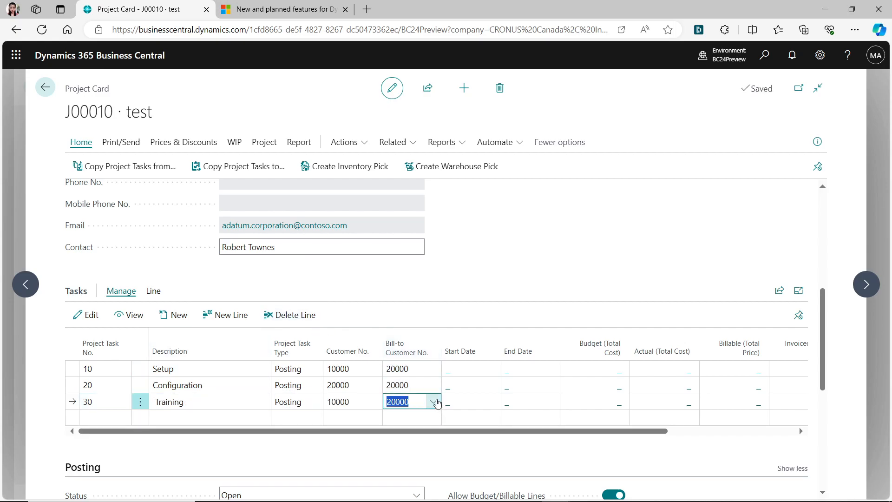
click(433, 402)
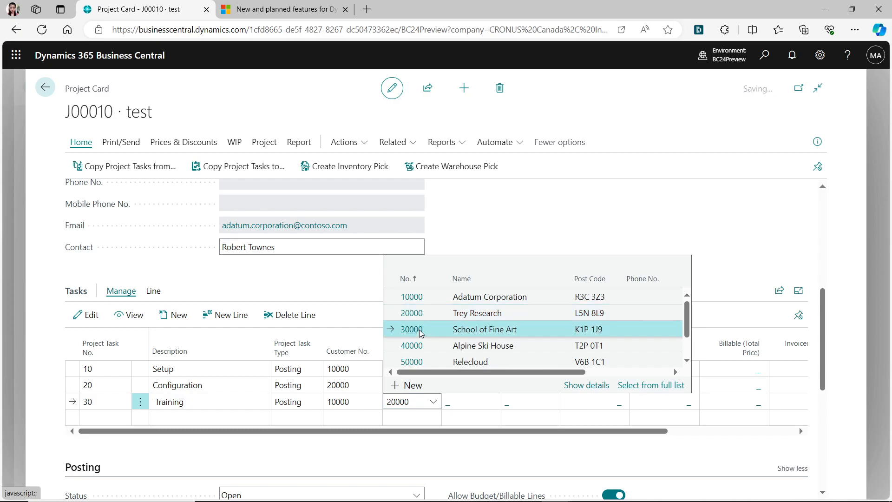
click(420, 330)
click(500, 311)
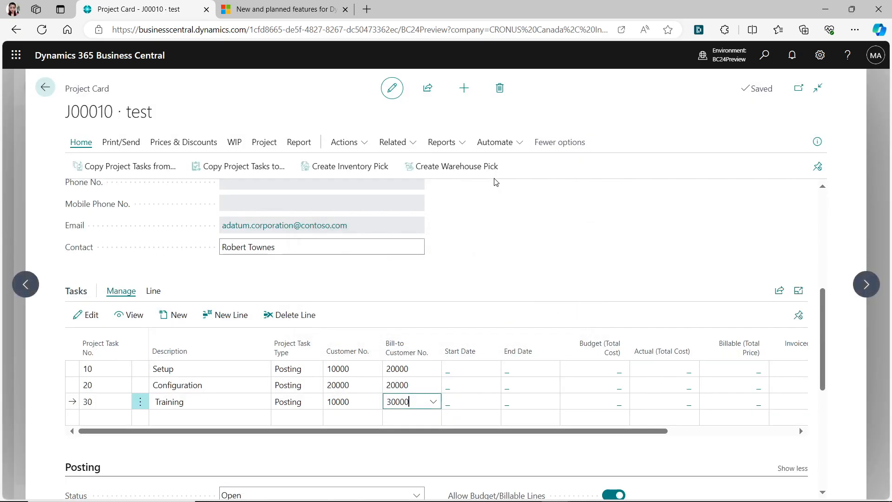
- Check the task columns, start personalizing the Project Card, and search the fields that can be added for "location"
mouse_move(825, 325)
mouse_down()
mouse_move(821, 216)
mouse_move(823, 375)
mouse_move(823, 331)
mouse_up()
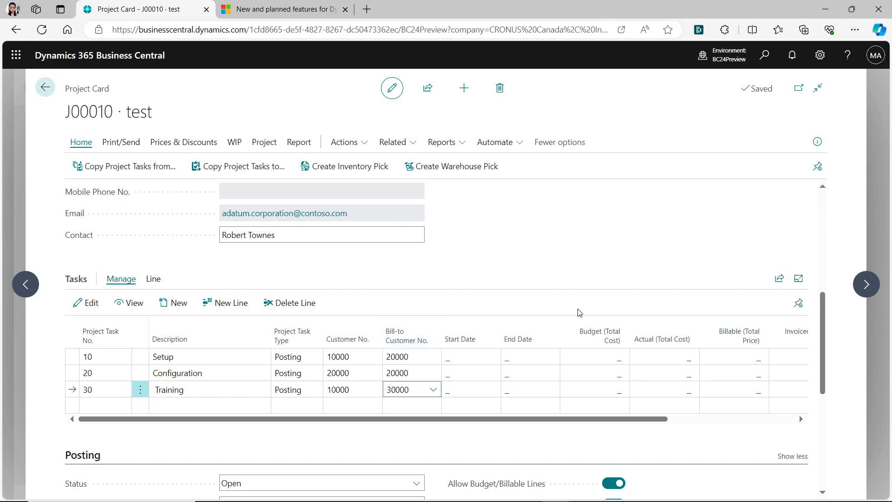
drag(548, 422, 366, 448)
mouse_move(824, 328)
mouse_down()
mouse_move(820, 413)
mouse_move(824, 322)
mouse_up()
drag(658, 424, 326, 427)
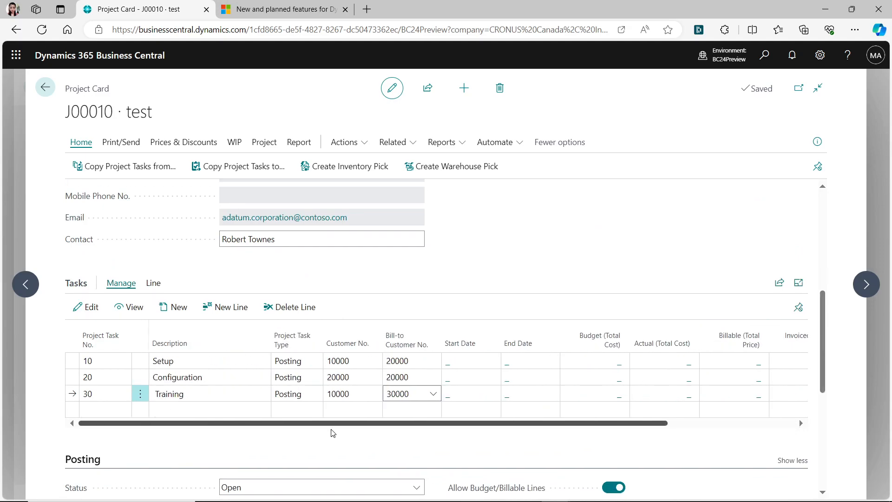
click(821, 56)
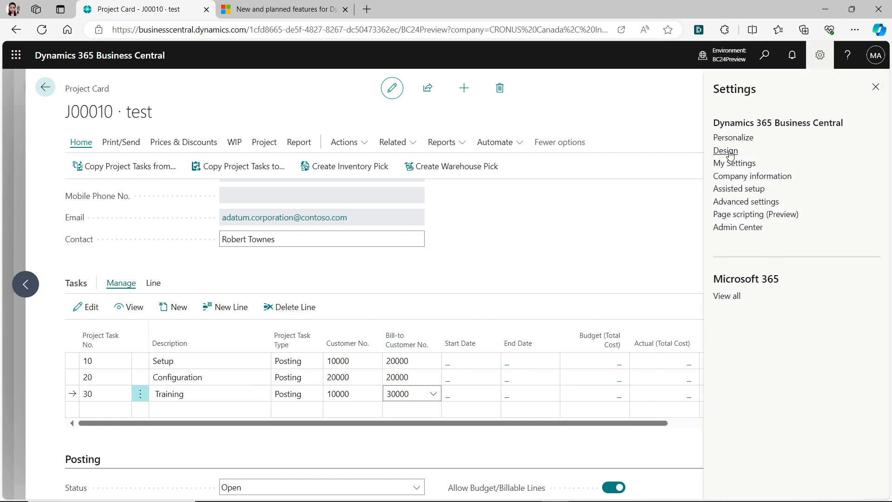
click(729, 138)
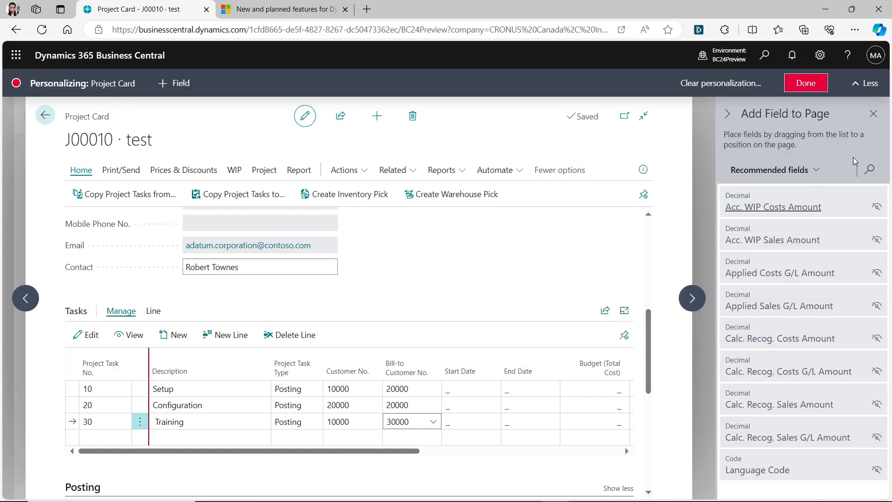
click(873, 169)
text(location)
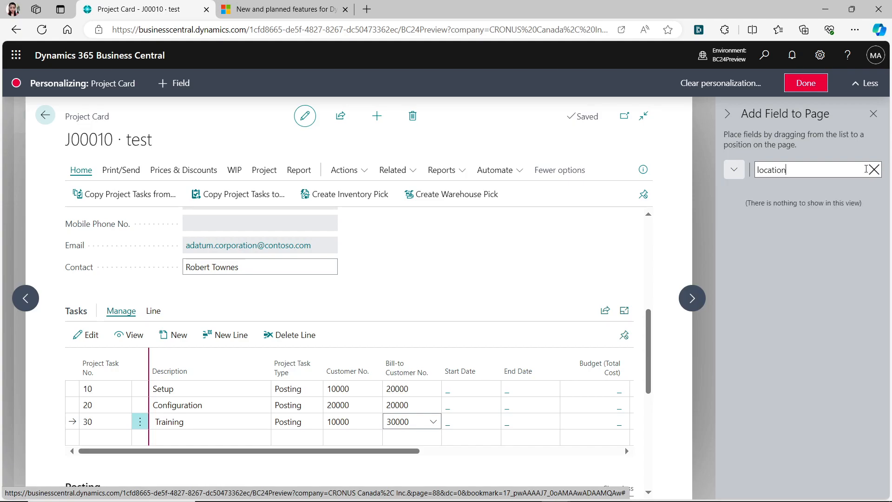
- Extend the field search with the advanced filter to include fields already shown on the page
click(734, 169)
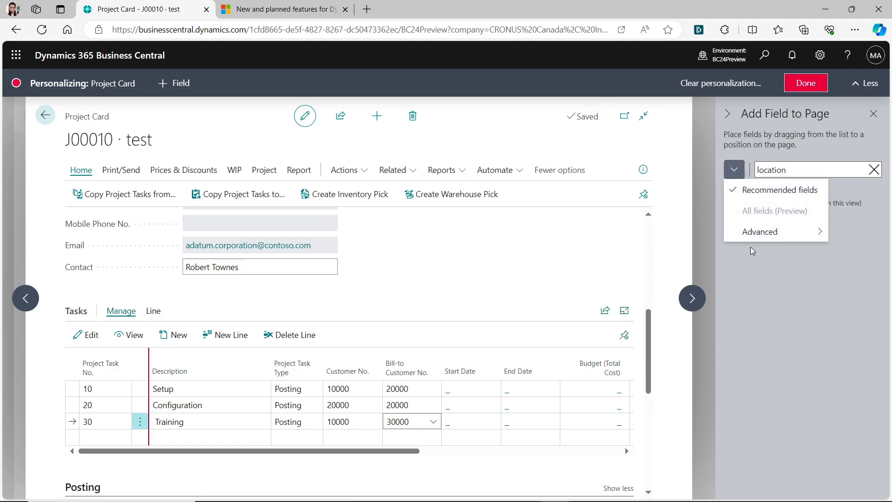
mouse_move(750, 235)
click(587, 421)
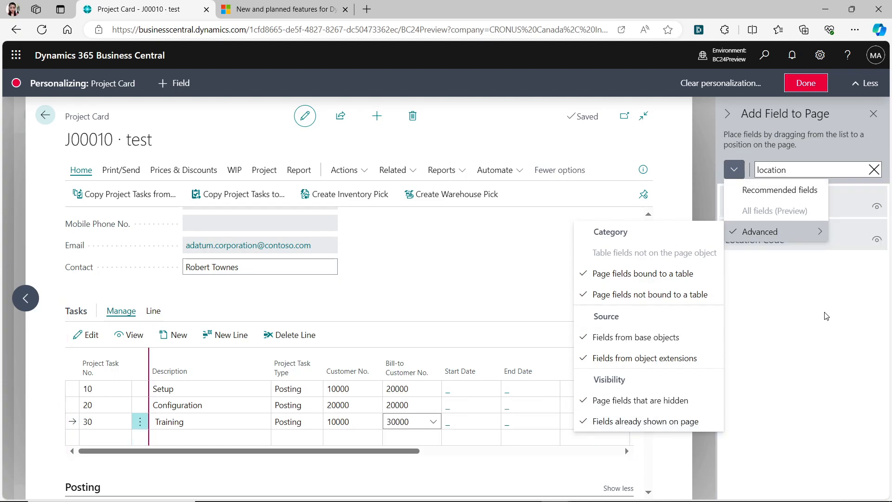
click(832, 313)
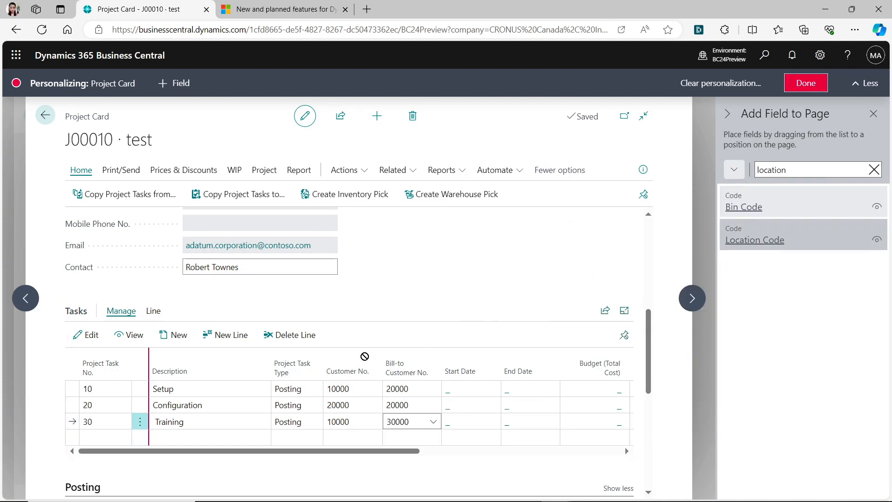
- Try to add the Location Code field as a column in the project task lines, and finish personalizing
drag(365, 357, 367, 356)
click(760, 241)
drag(760, 242, 266, 315)
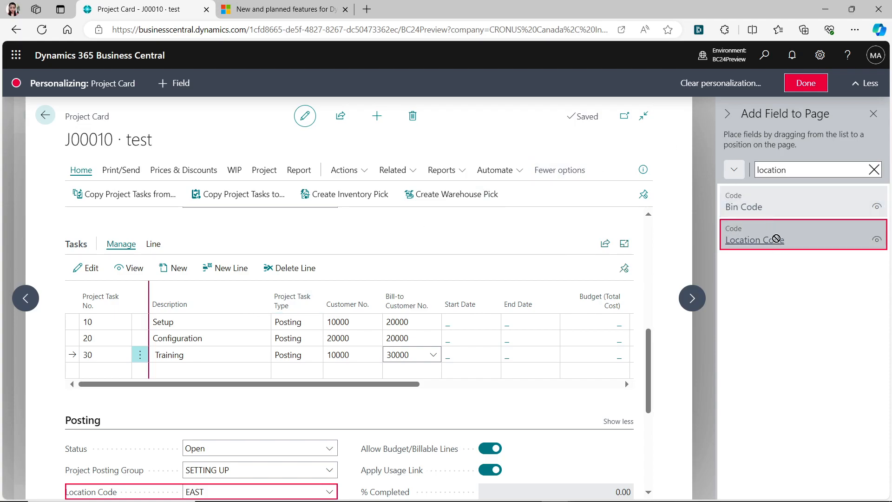
drag(353, 316, 351, 316)
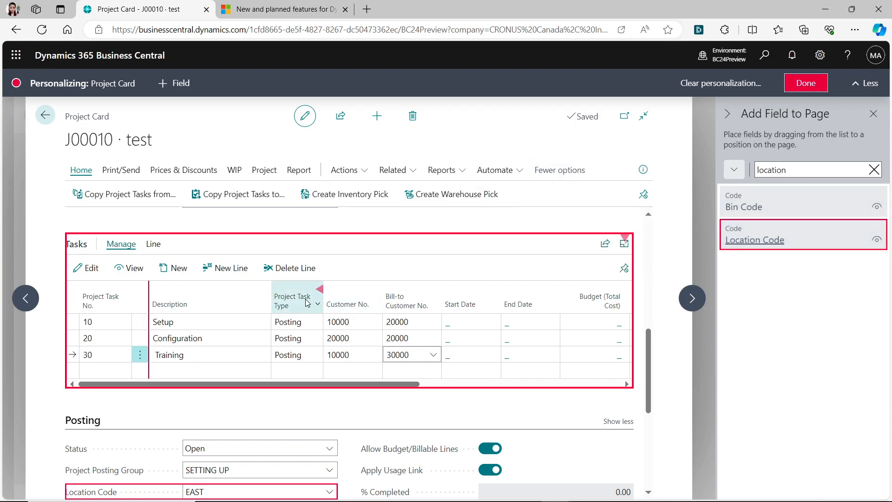
click(804, 91)
- Look across the task columns again and open Page Inspection for the Project Card
drag(557, 363, 187, 413)
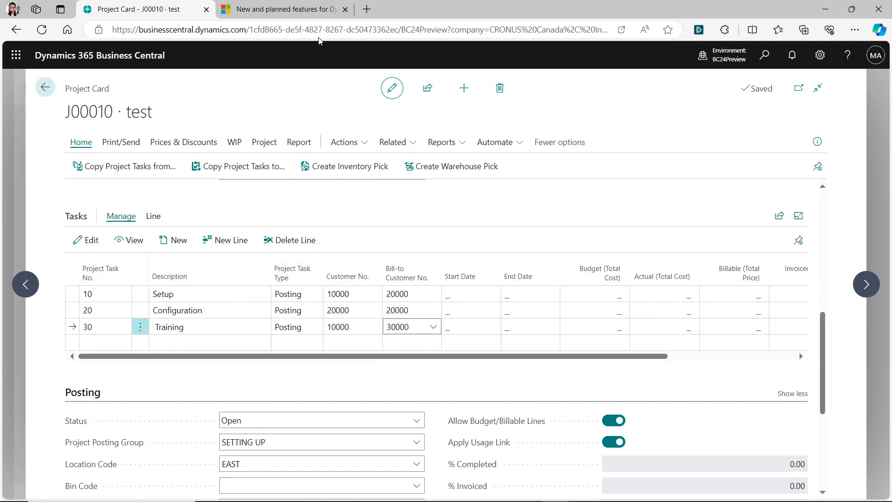
key(ctrl+alt+F1)
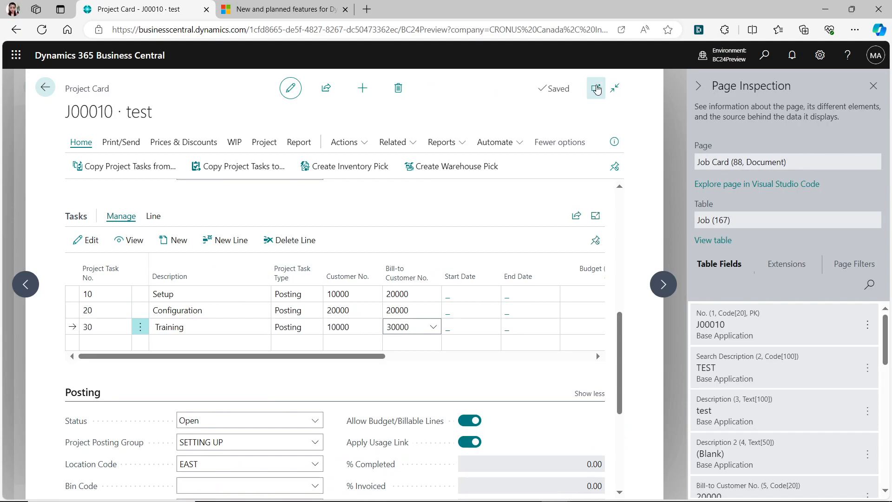
- Filter the inspected table fields by "location code", examine that field for the project and each task line, and close Page Inspection
click(872, 289)
text(location code)
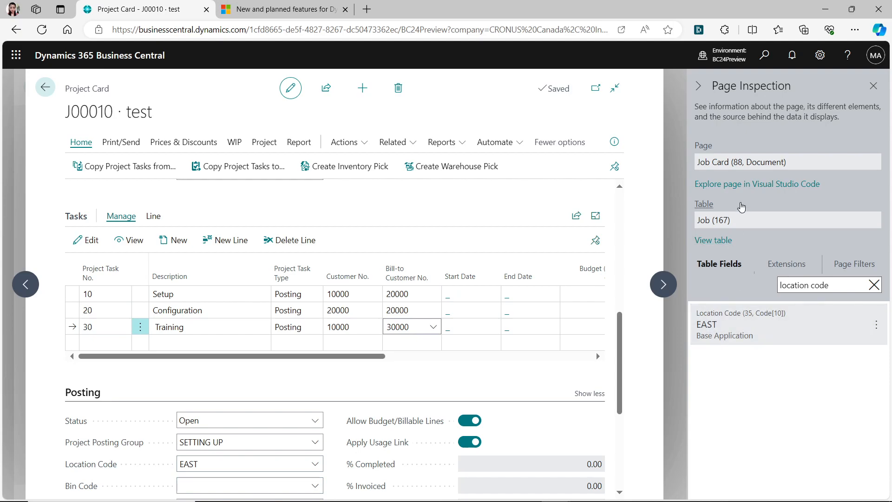
click(355, 310)
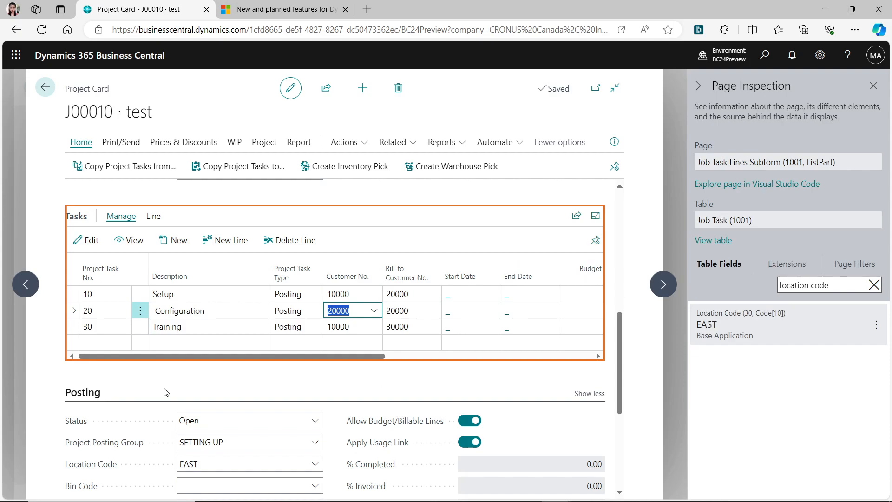
drag(223, 321, 228, 310)
click(231, 292)
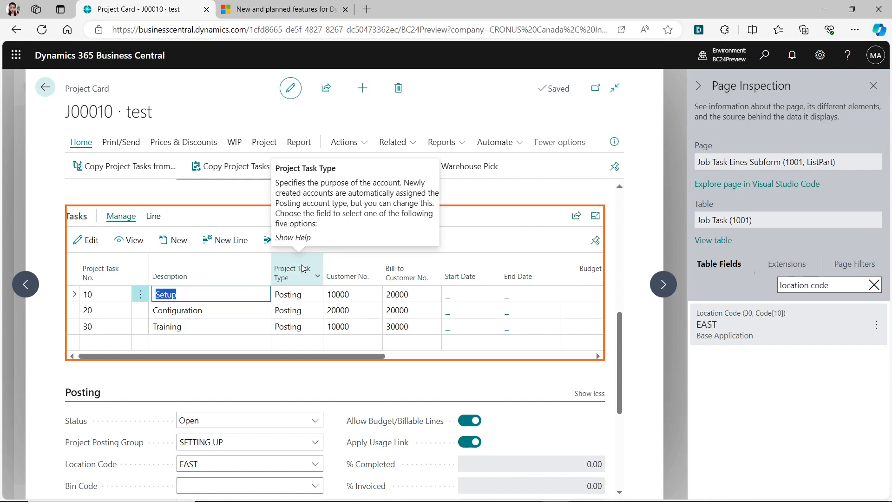
key(Down)
key(Down)
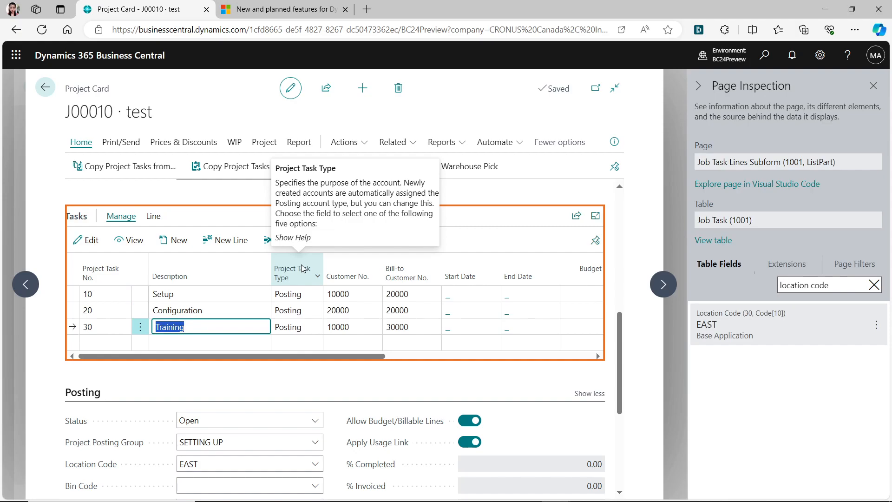
click(862, 85)
click(874, 86)
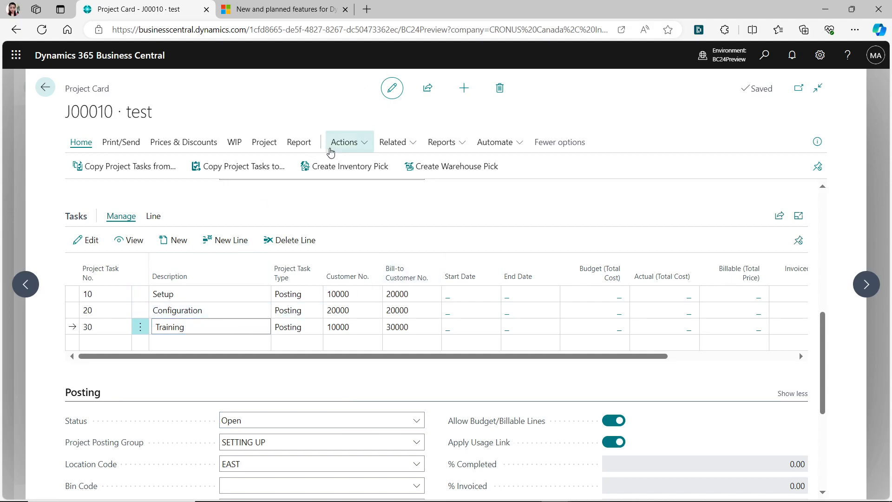
- Open the project planning lines of J00010, look over their columns, and return to the Project Card
click(333, 150)
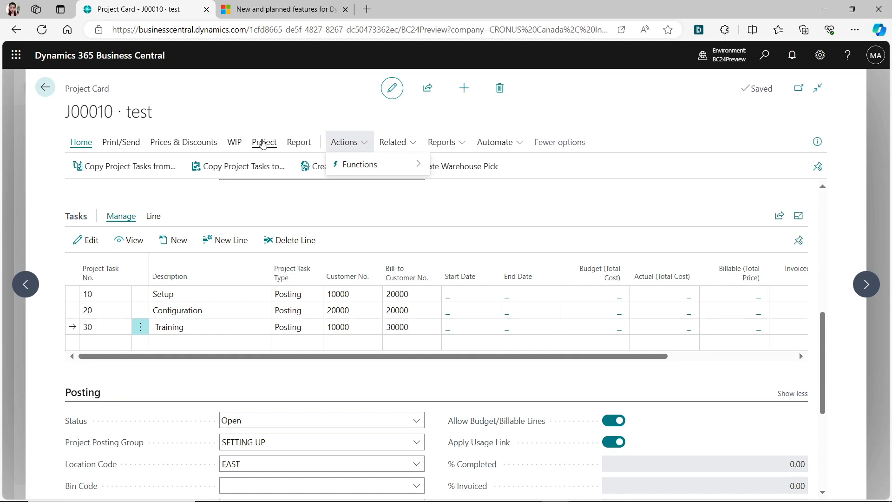
click(263, 142)
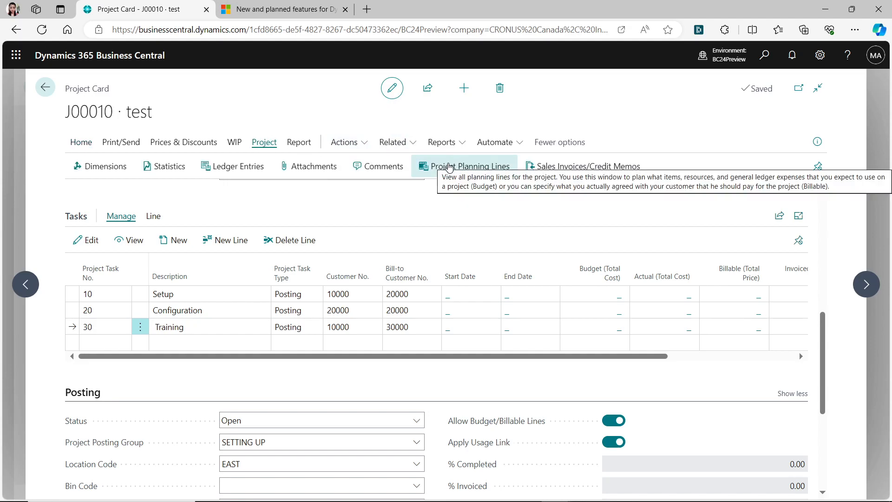
click(446, 170)
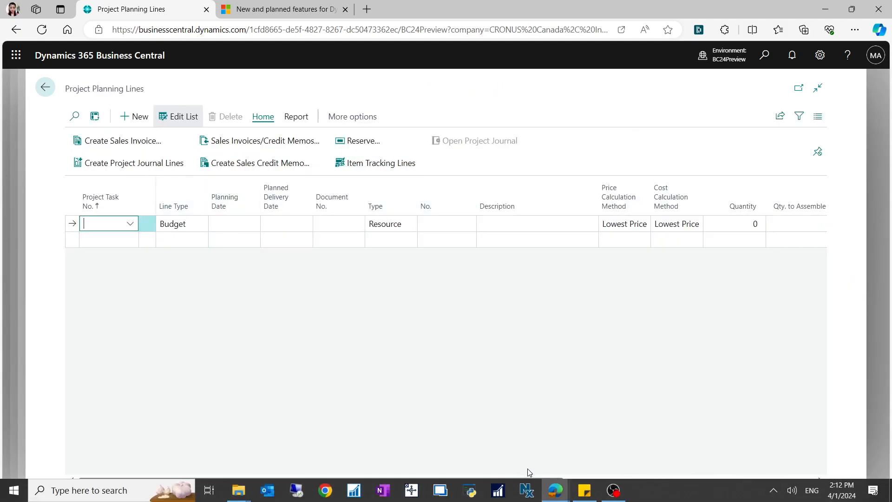
drag(528, 484, 313, 494)
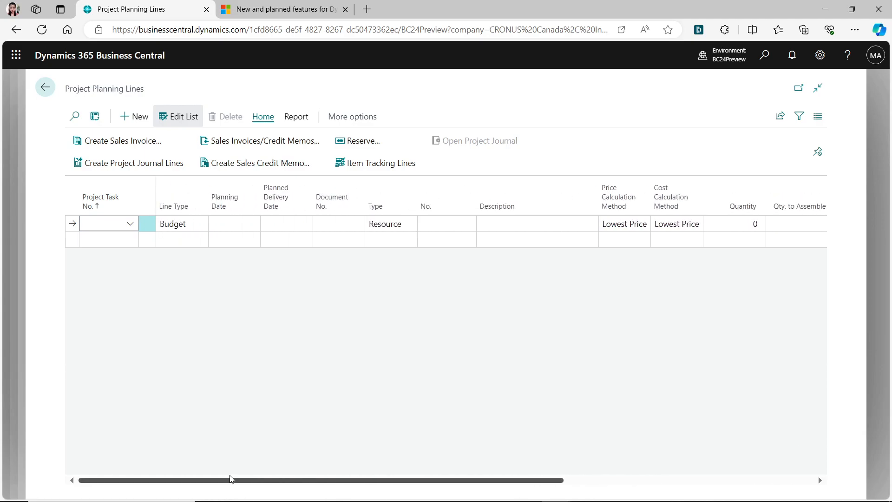
click(44, 85)
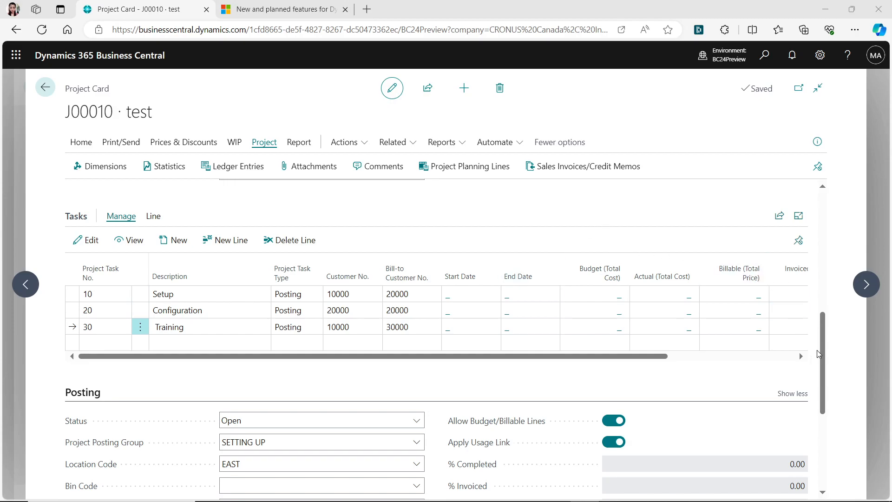
- Search for "project setup", open Projects Setup, examine the Default Task Billing Method options, and return to the project
scroll(827, 365, up, 6)
scroll(790, 367, down, 5)
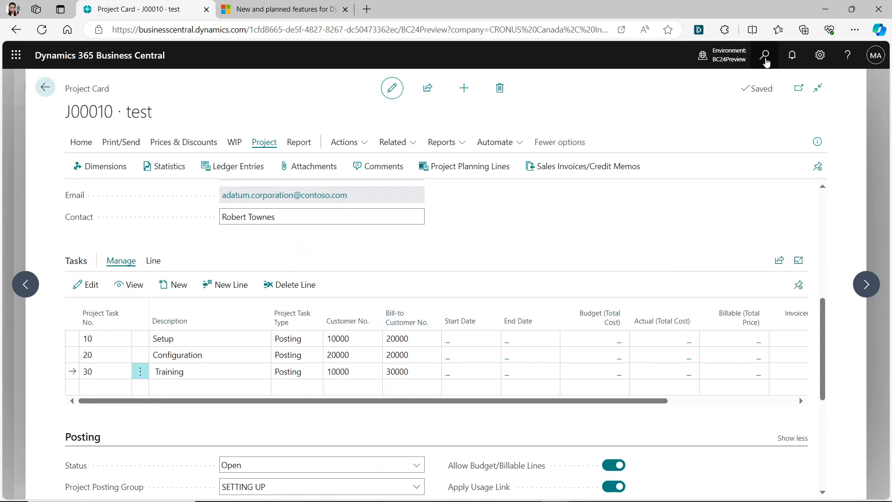
click(765, 57)
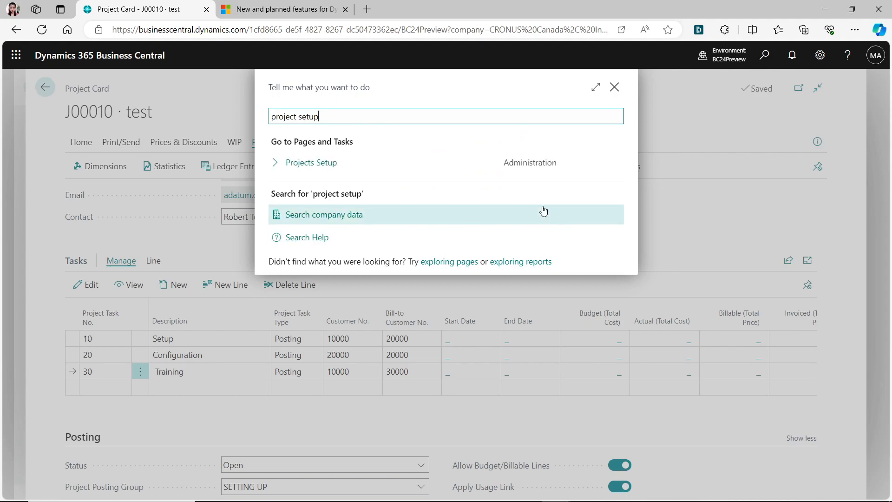
click(313, 163)
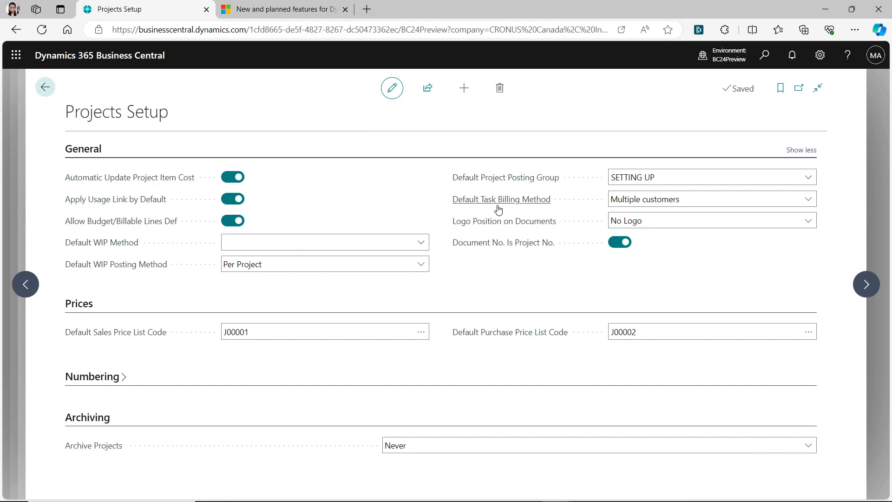
click(689, 200)
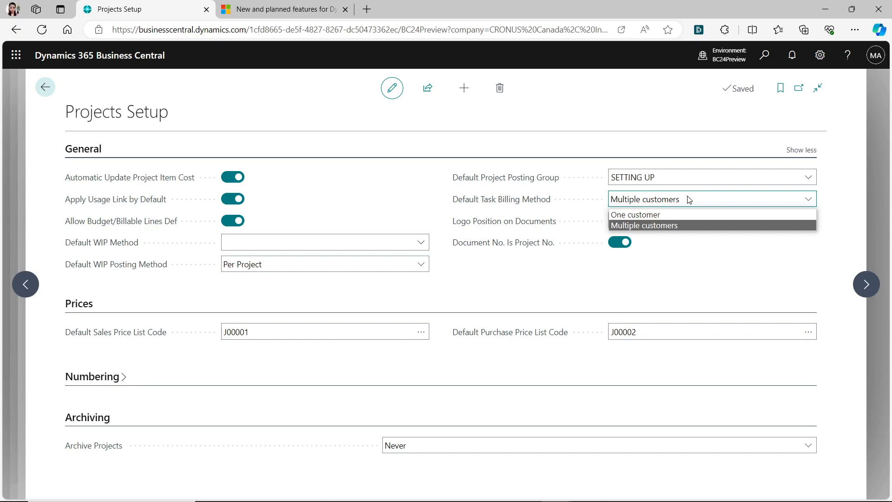
click(691, 282)
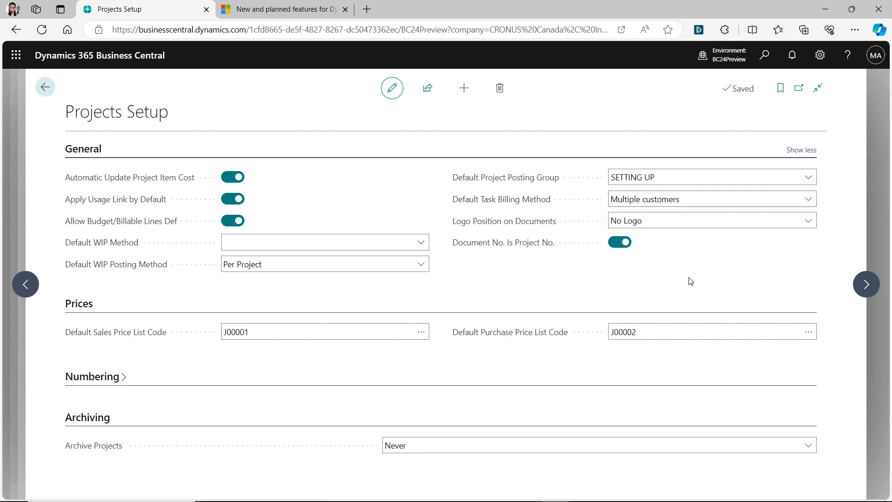
click(46, 86)
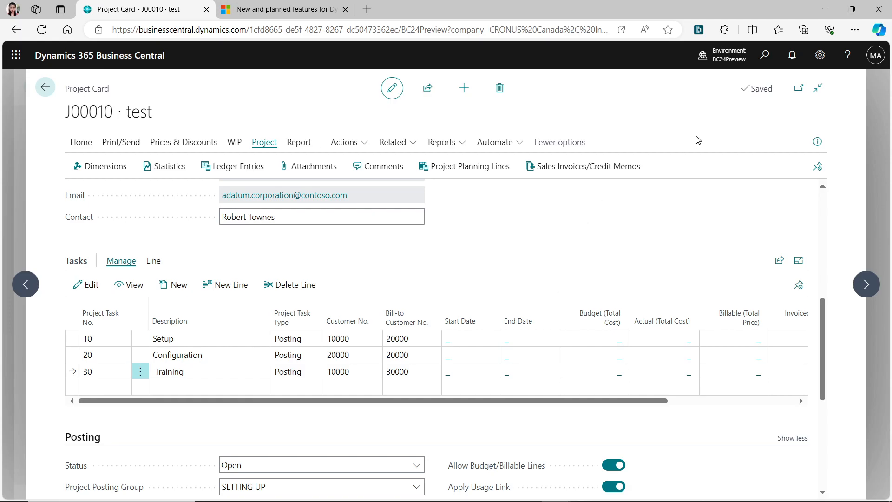
- Search for "sales invoice", open the Sales Invoices list, and review the project and task numbers on the Adatum Corporation invoice dated 4/4/2024
click(764, 55)
text(sales invoice)
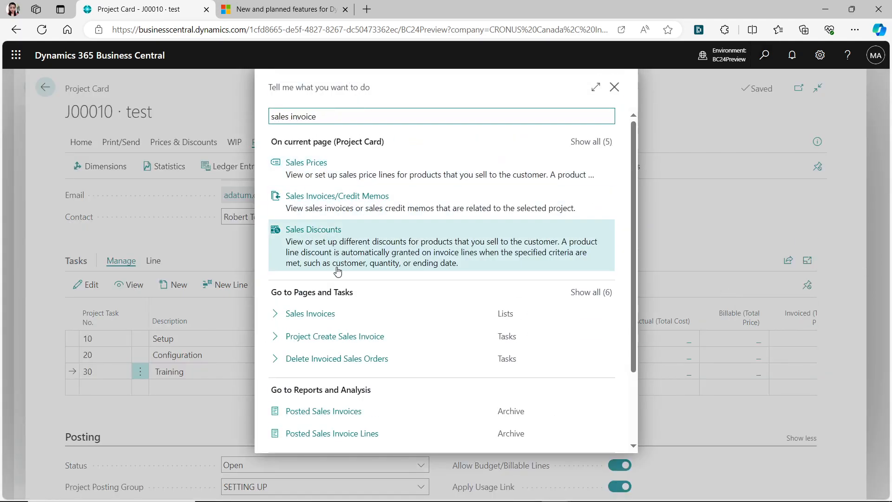
double_click(320, 292)
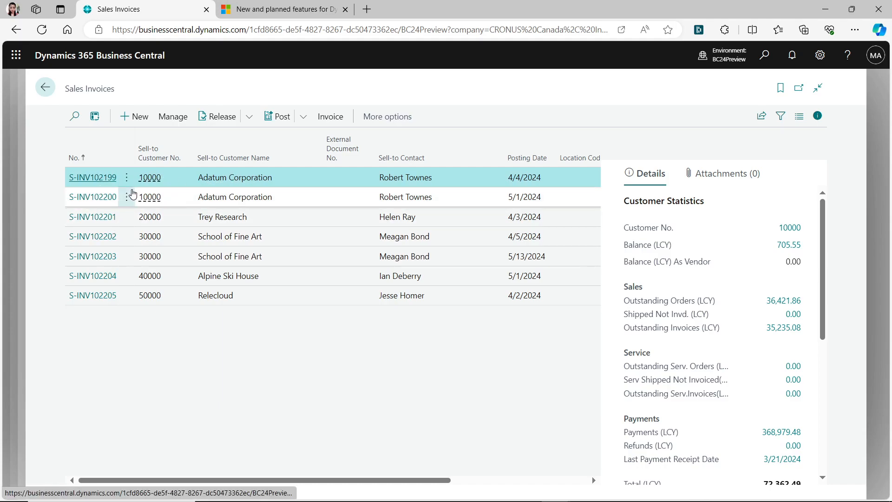
click(111, 180)
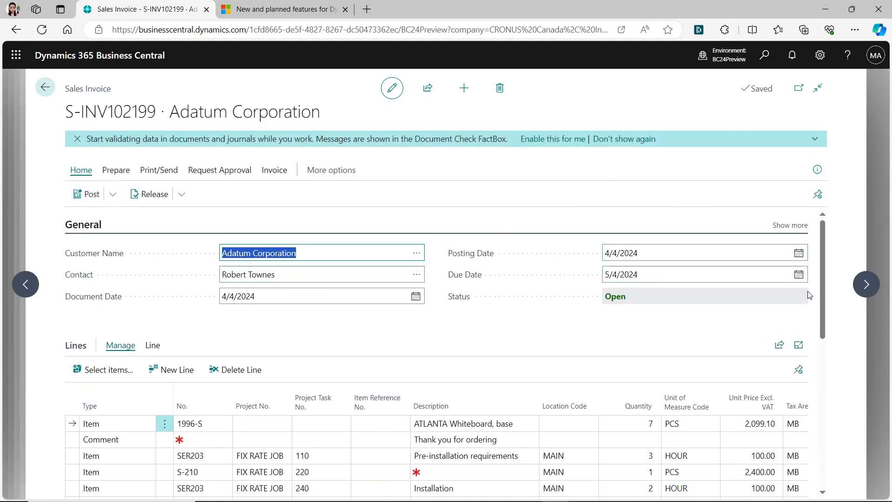
scroll(829, 315, down, 4)
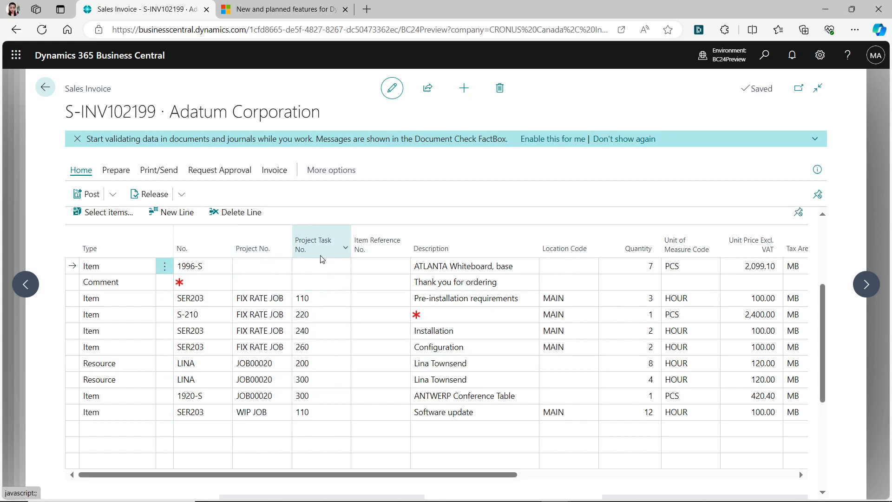
click(45, 87)
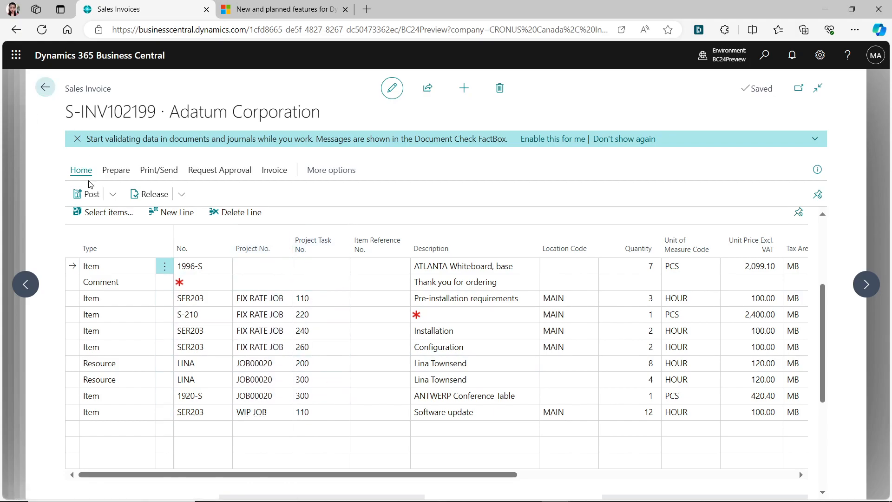
click(509, 314)
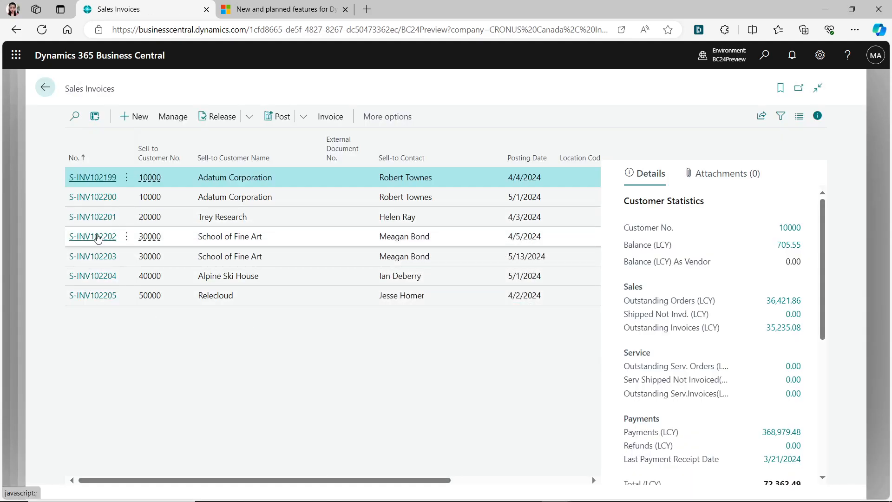
- In the School of Fine Art invoice dated 4/5/2024, get all listed JOB00010 project planning lines as invoice lines, accepting the shipment date notices
click(95, 236)
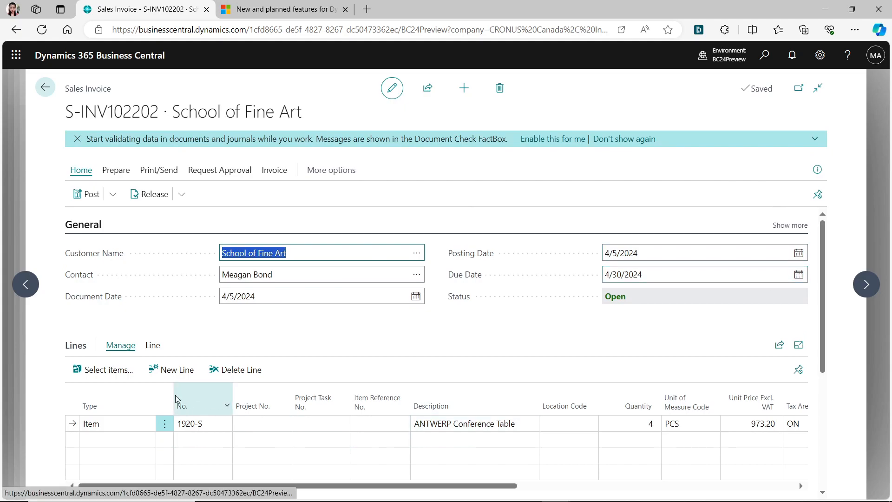
click(158, 347)
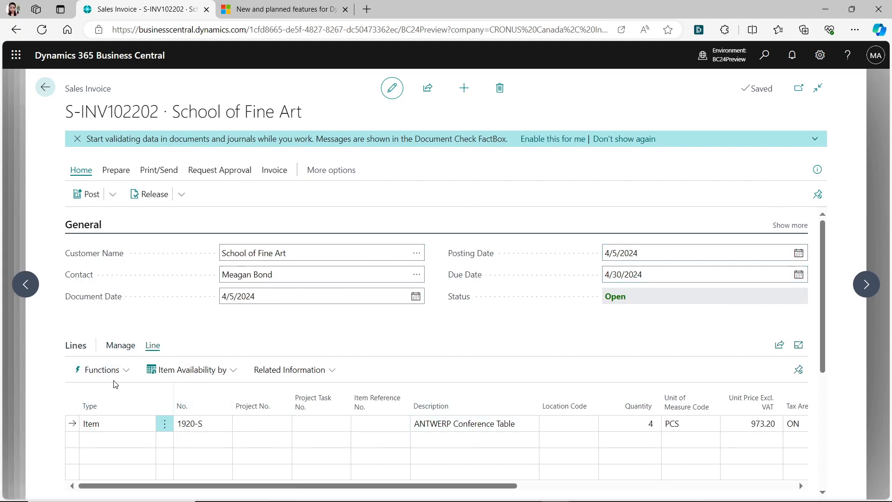
click(116, 374)
click(117, 349)
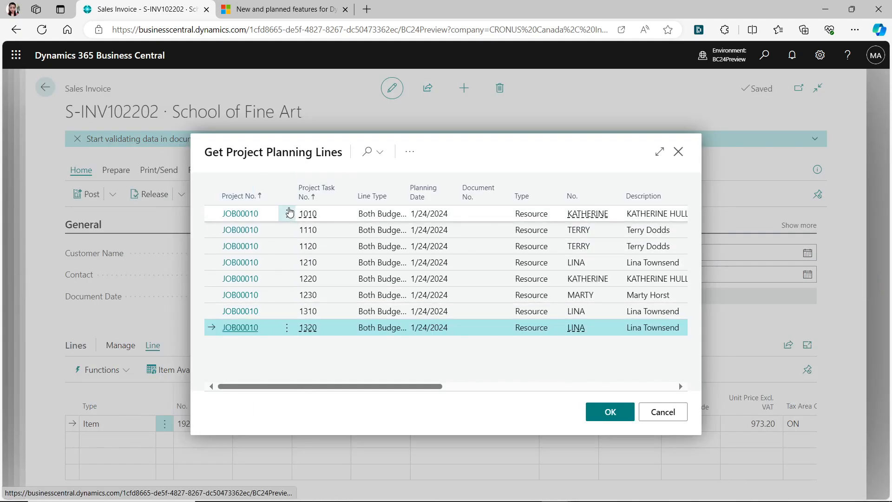
click(287, 213)
click(274, 232)
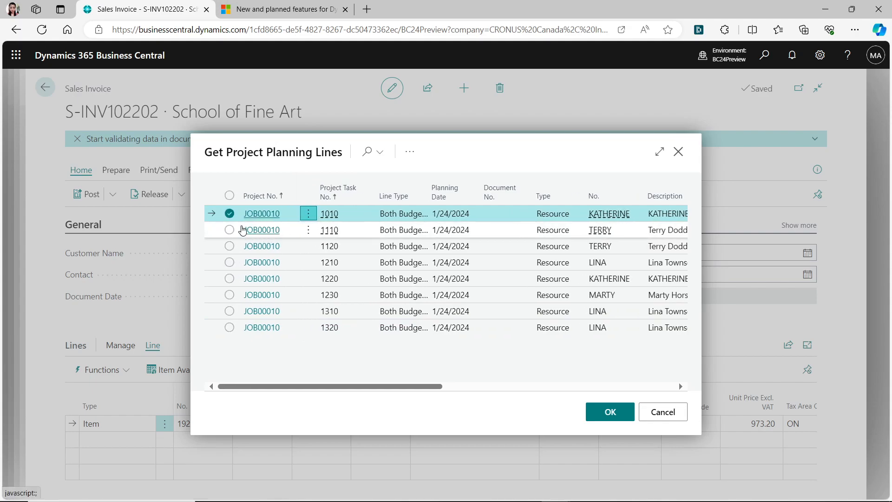
click(230, 195)
click(610, 412)
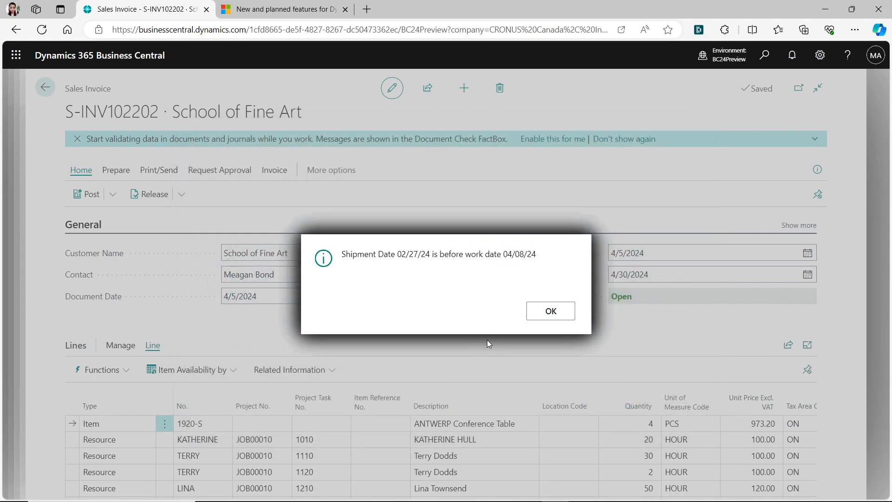
click(554, 313)
click(554, 313)
click(554, 313)
click(554, 313)
click(554, 312)
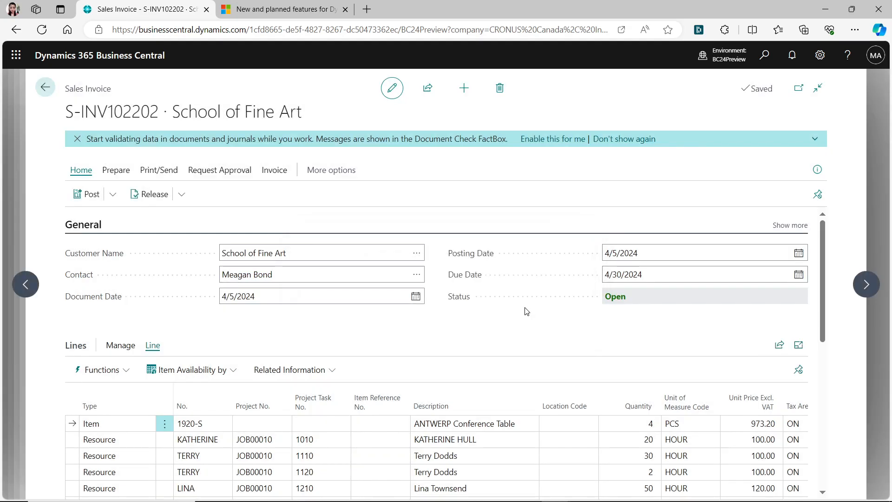
- Look over the added project lines, leave the invoice, and go back through the open pages to the company home page
drag(820, 275, 818, 252)
click(45, 87)
click(509, 321)
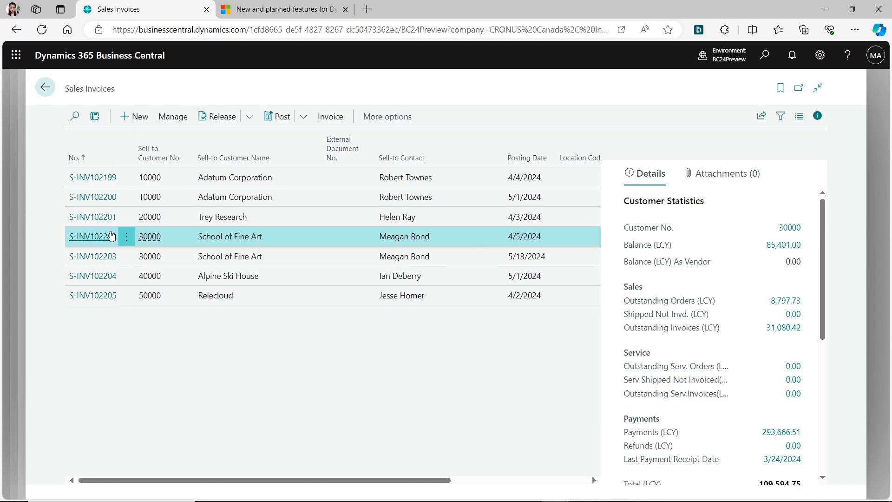
click(51, 91)
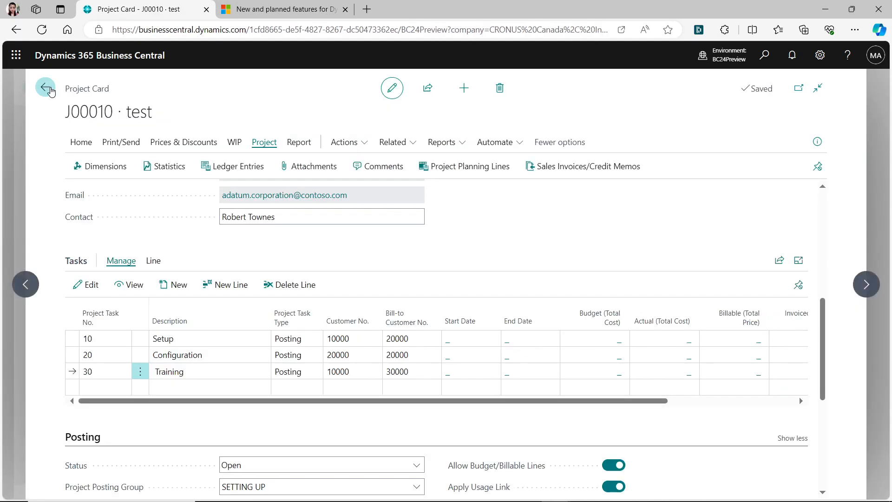
click(52, 92)
click(51, 91)
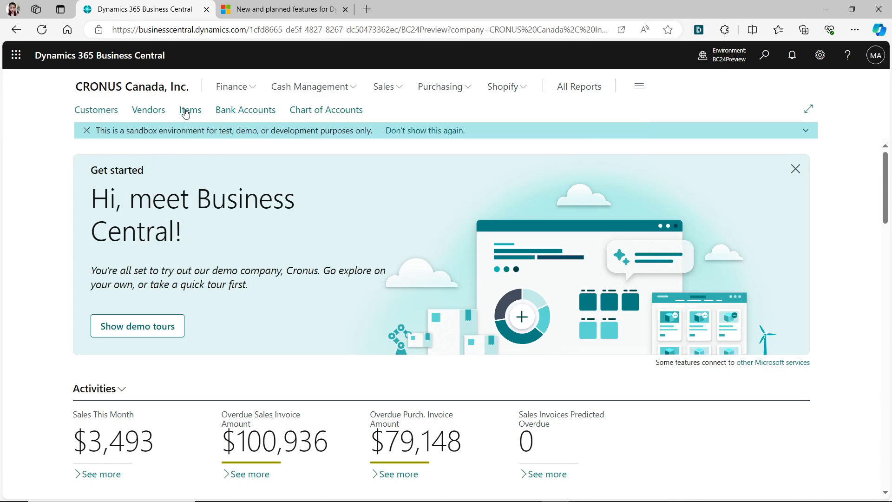
- Open item 1000, The Multi-managed Snowboard, and expand its Attached Documents to examine the columns for flow to purchase, sales and service transactions
click(186, 113)
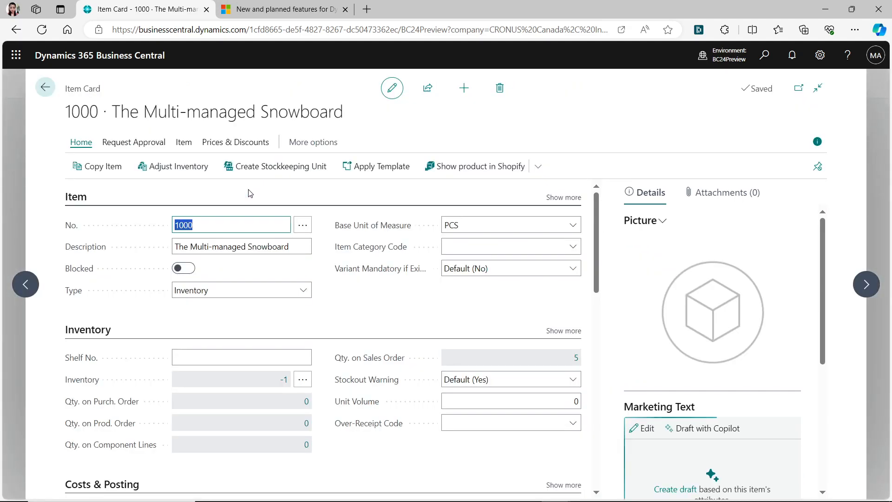
click(183, 142)
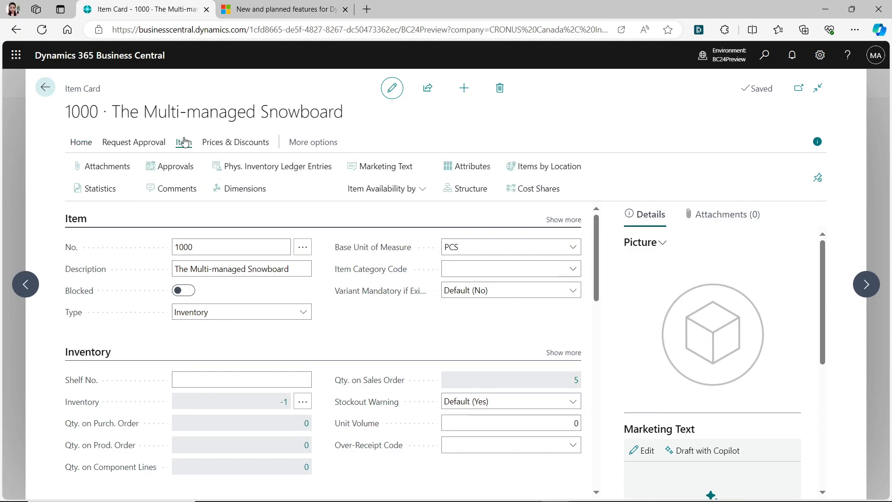
click(112, 171)
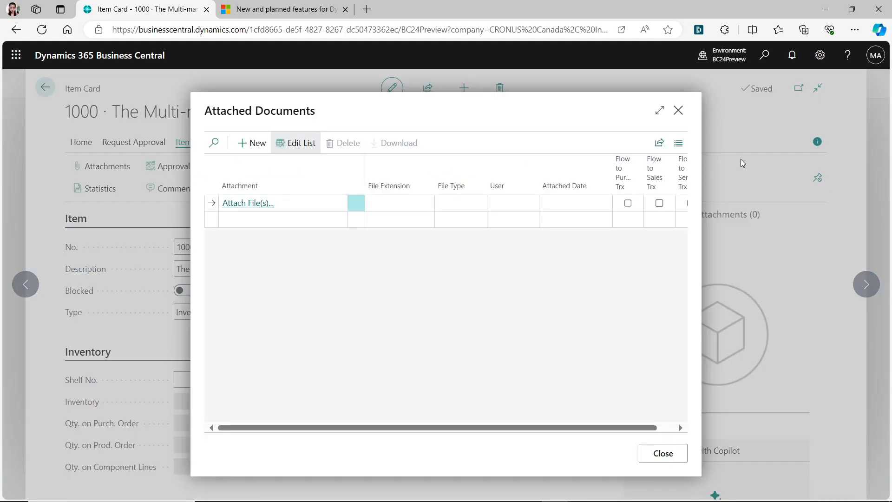
click(660, 110)
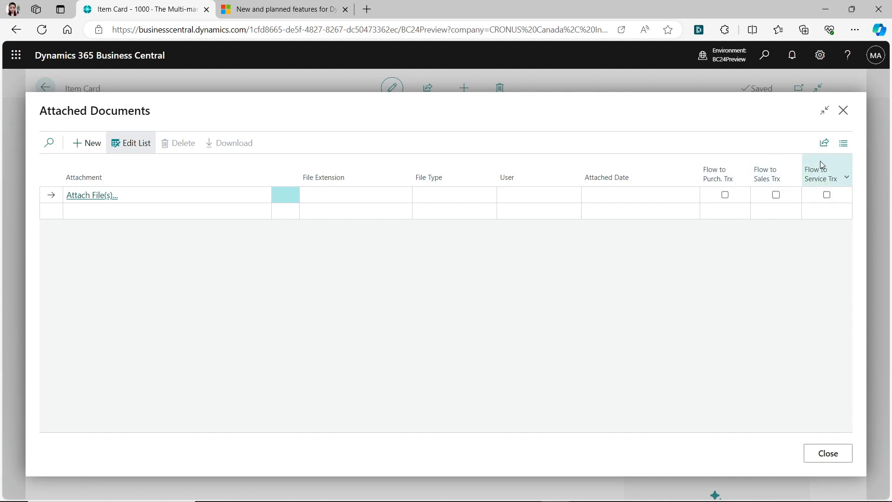
- Close item 1000's attached documents and card, search for "service item", and open the Service Items list
click(845, 111)
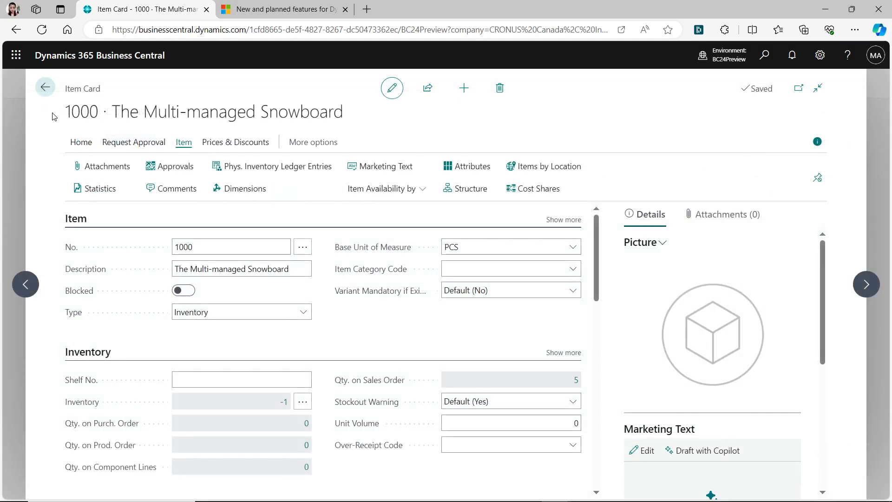
click(45, 87)
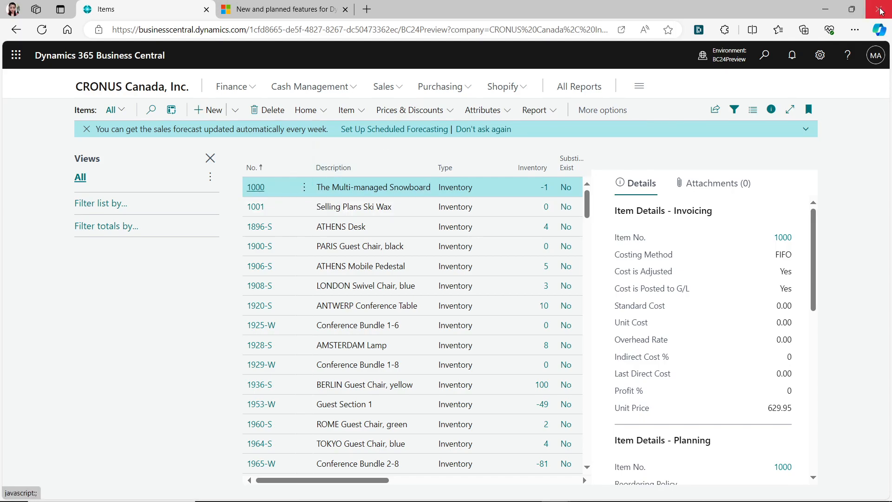
click(764, 56)
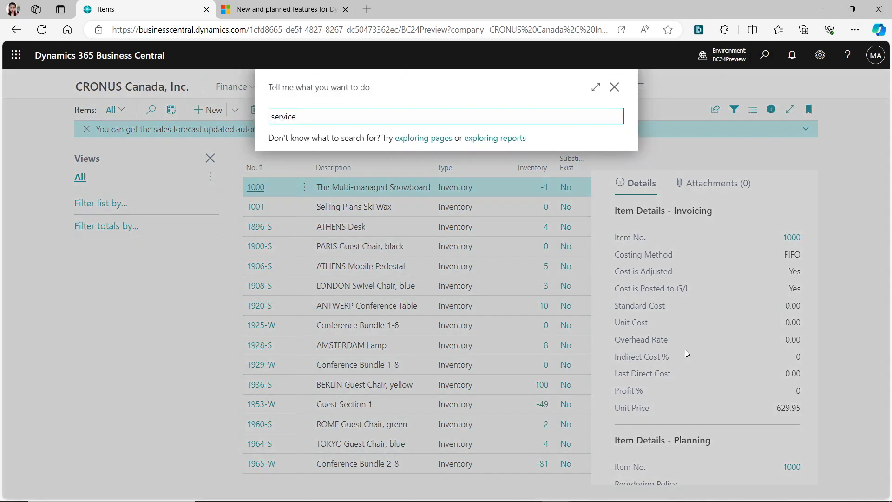
key(BackSpace)
key(BackSpace)
key(BackSpace)
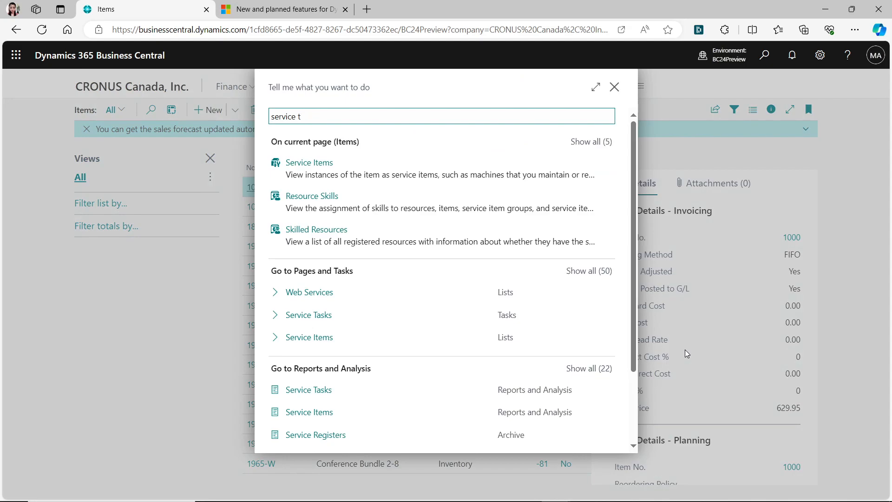
text(m)
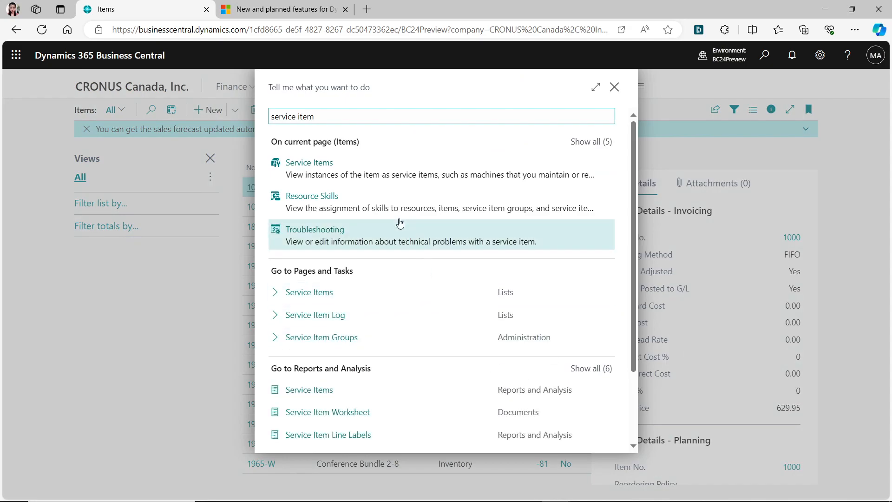
click(327, 292)
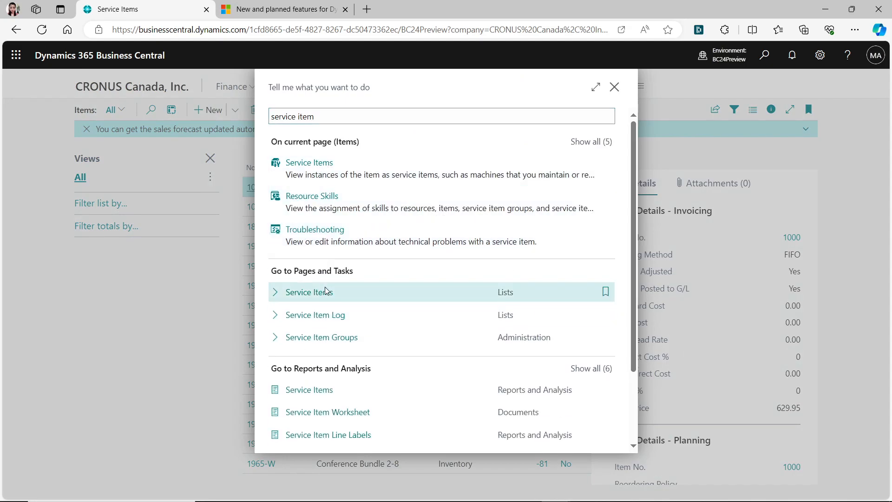
- Open the attachments of service item SV000001 to examine the flow to service transactions column, and return to the Items list
click(70, 178)
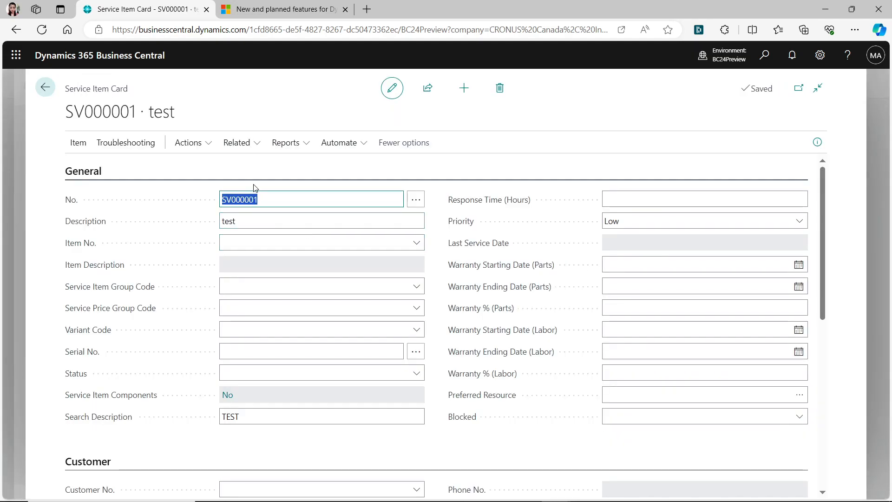
click(75, 145)
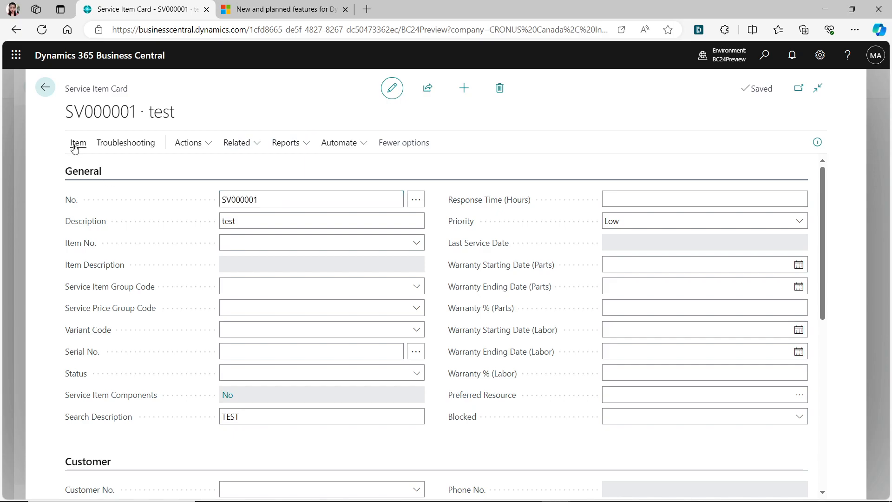
click(116, 168)
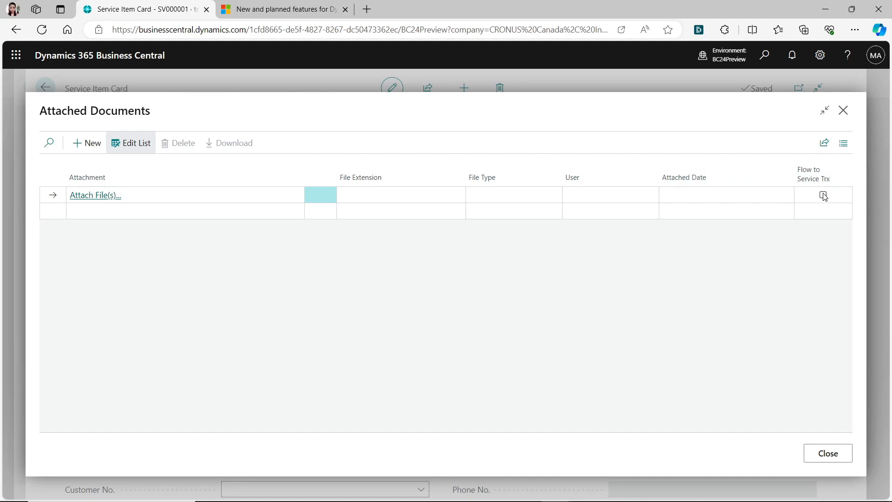
click(843, 111)
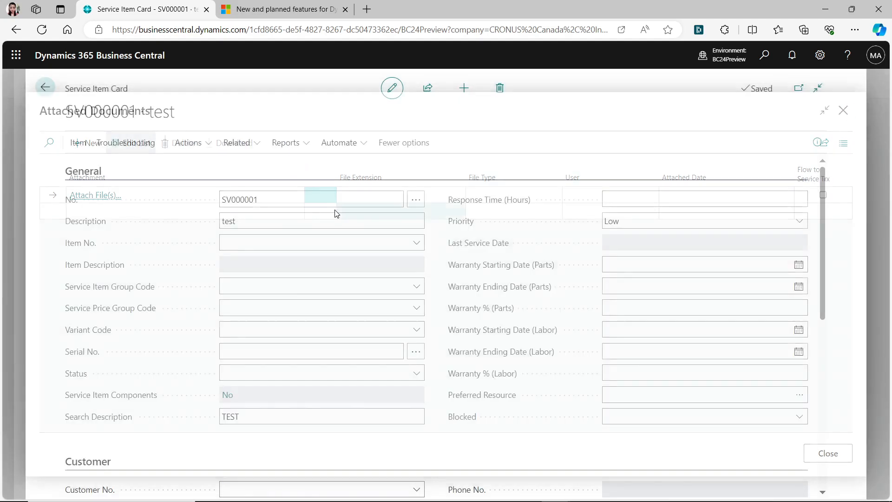
click(59, 100)
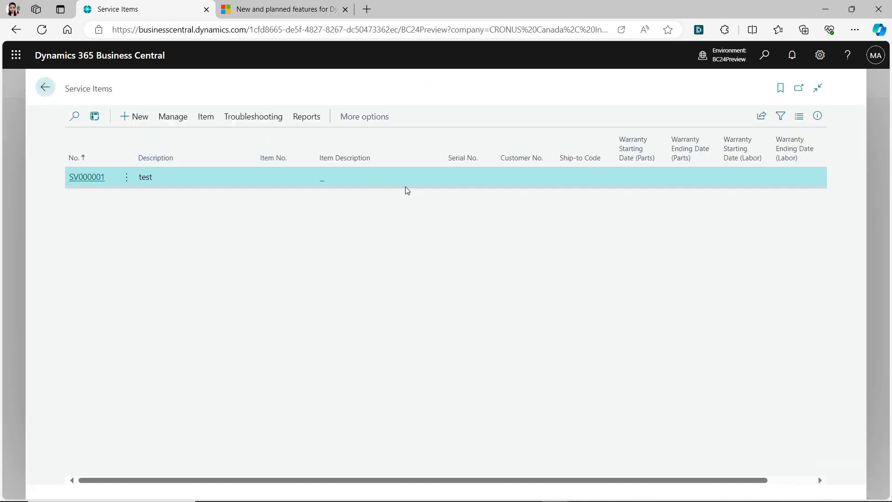
click(46, 88)
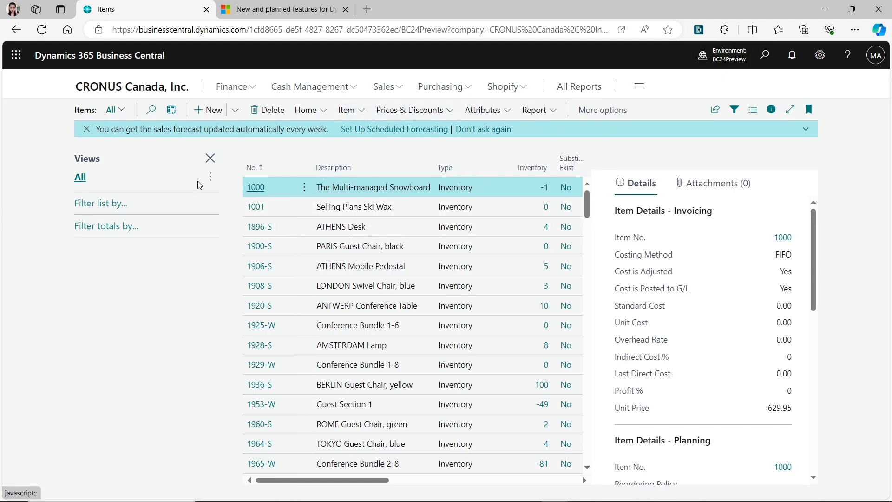
- Open item 1000, hide its details pane, expand Prices & Sales to examine the Sales Blocked and Service Blocked switches, and return to the list
click(262, 188)
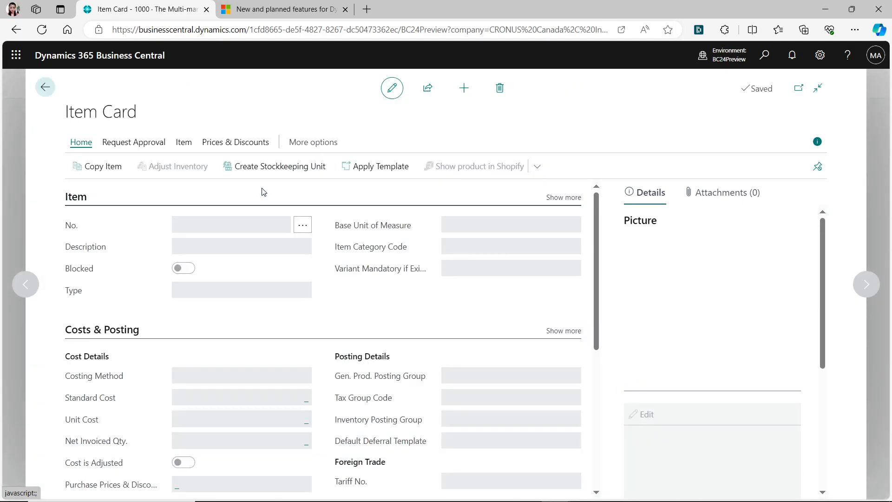
click(817, 142)
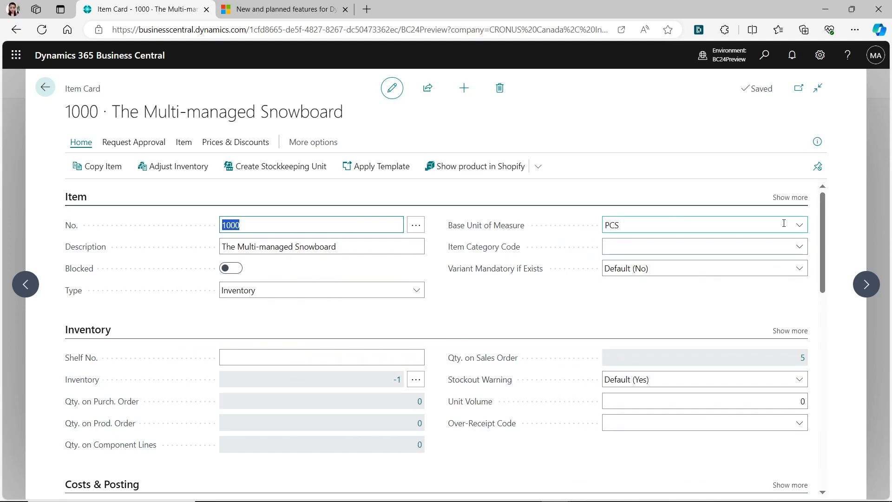
drag(825, 239, 800, 316)
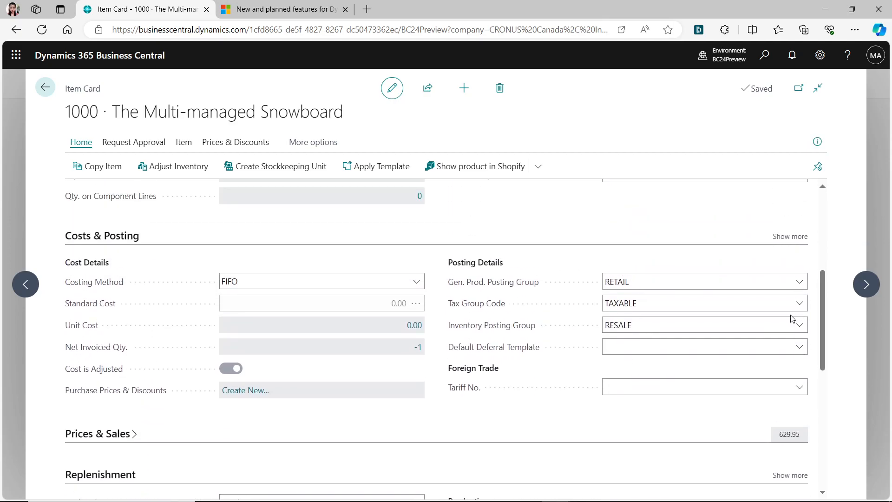
click(133, 434)
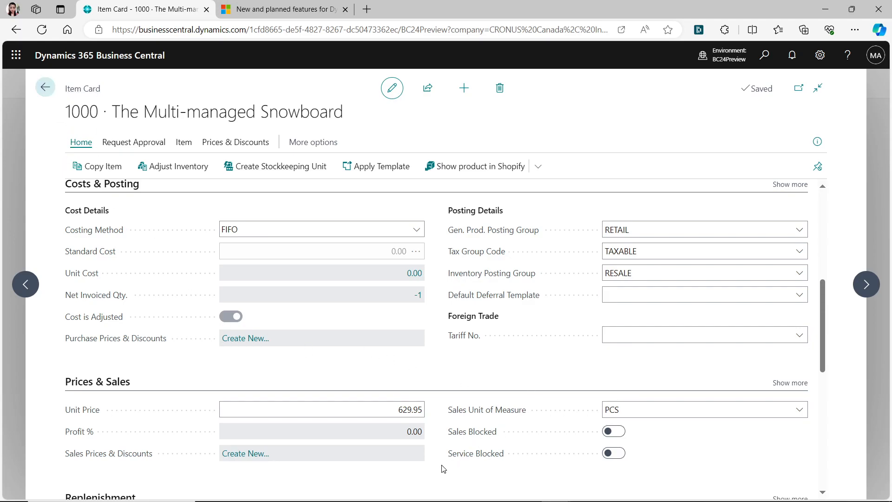
click(45, 87)
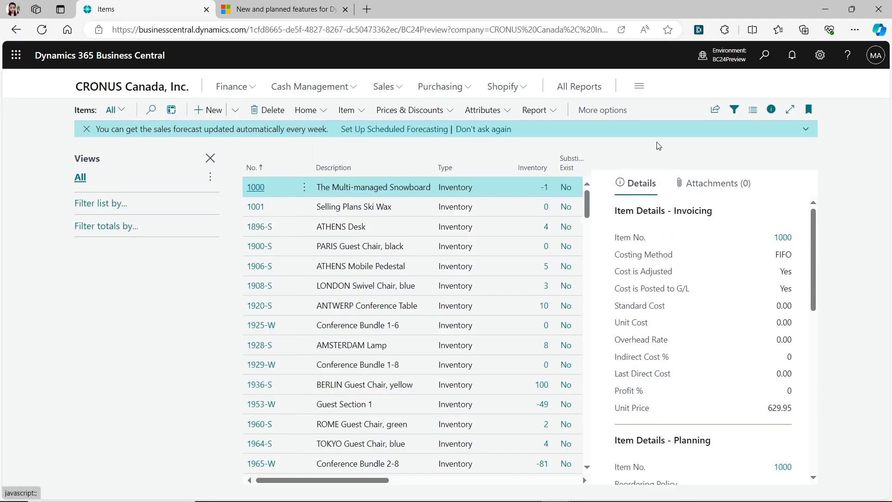
- Search for "service item" and open the card of service item SV000001 from the Service Items list
click(765, 55)
text(service item)
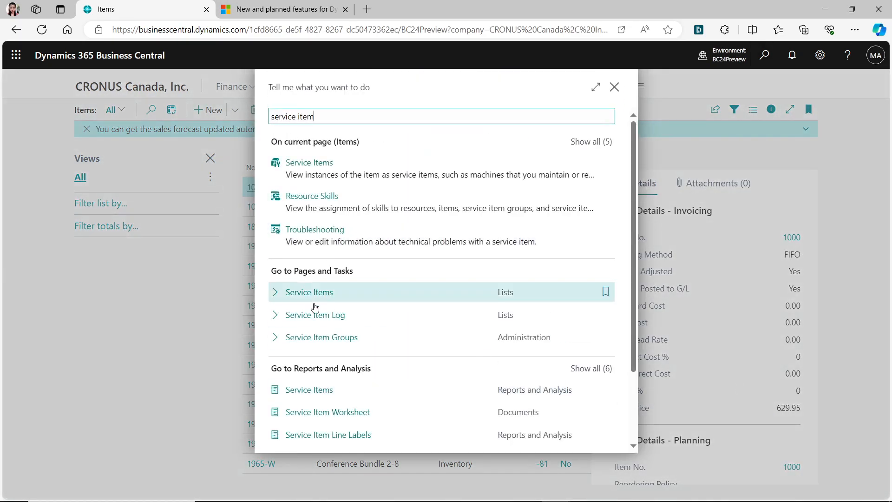
click(329, 293)
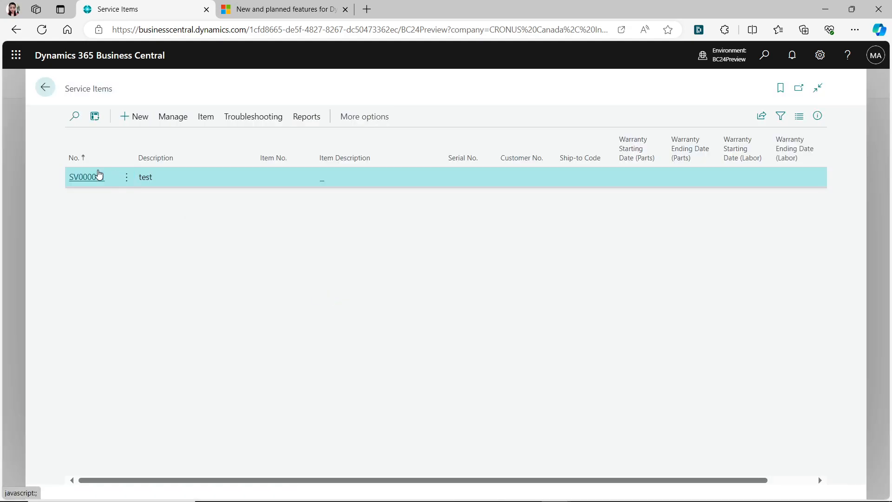
click(93, 177)
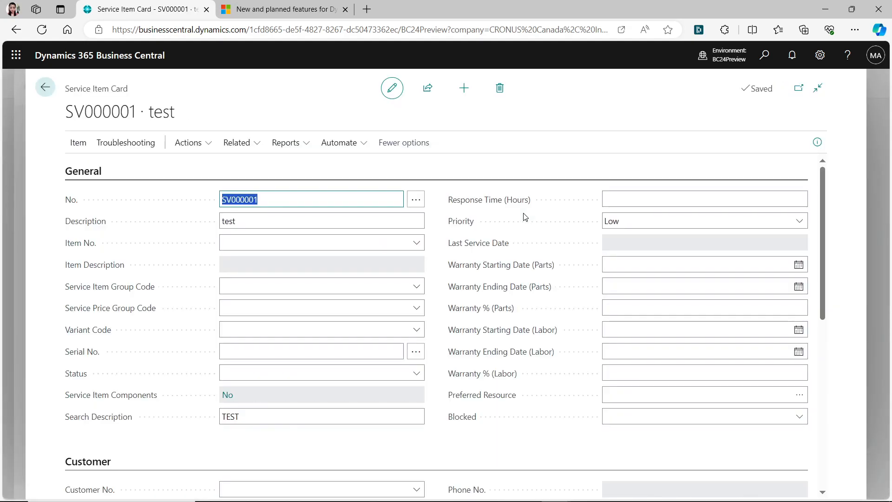
- Examine the Blocked options on the service item card without choosing one, and go back to the Items list
click(793, 422)
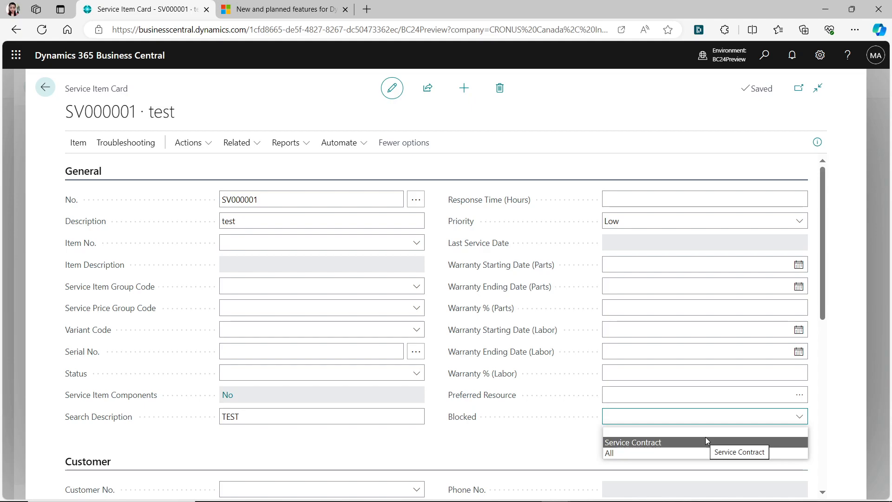
click(509, 458)
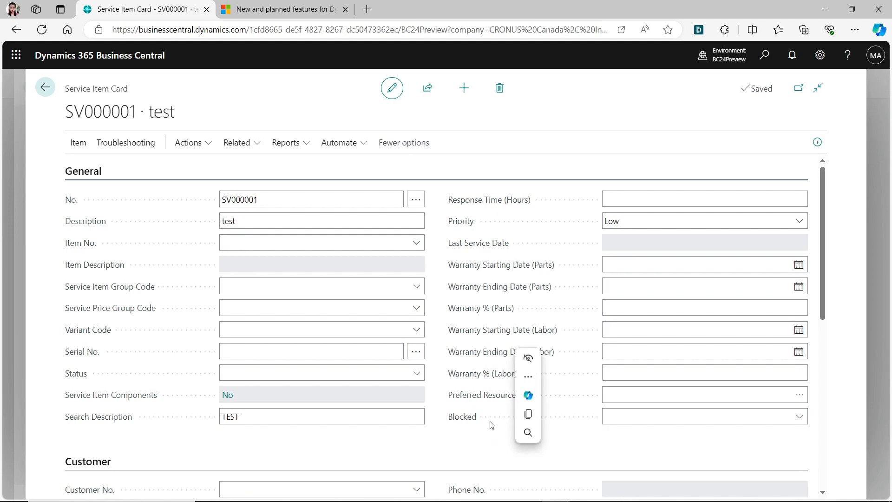
click(271, 334)
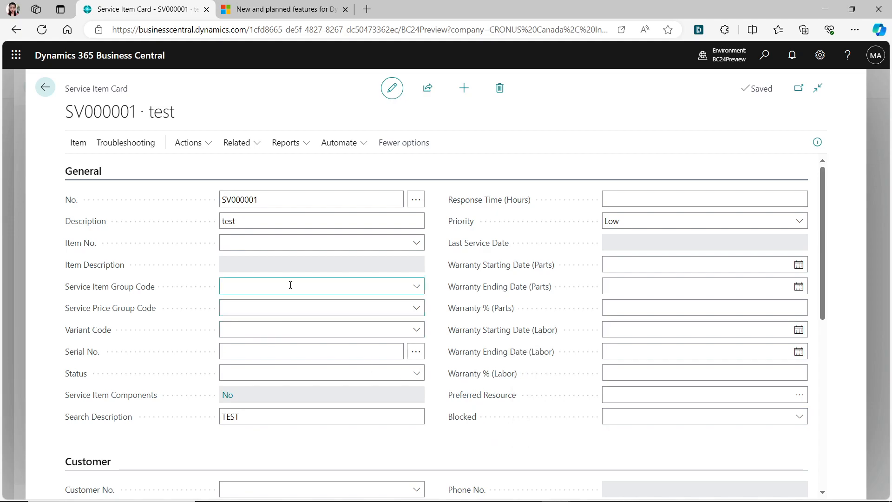
click(45, 88)
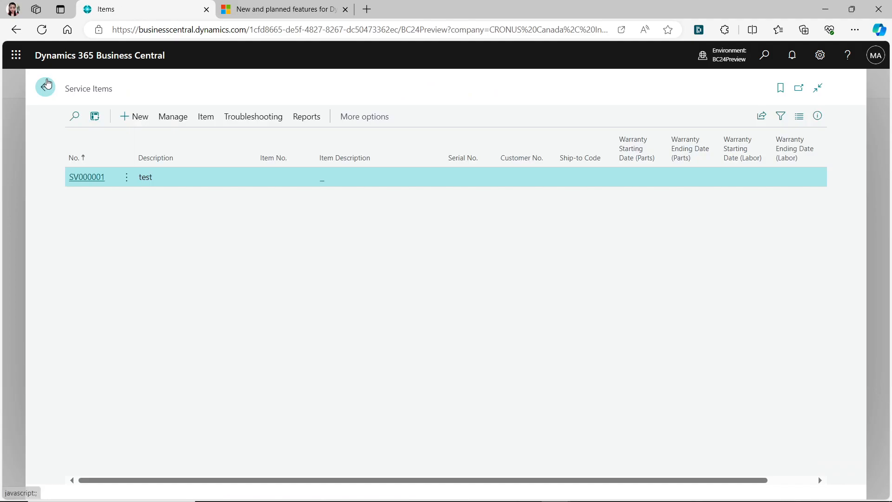
click(45, 88)
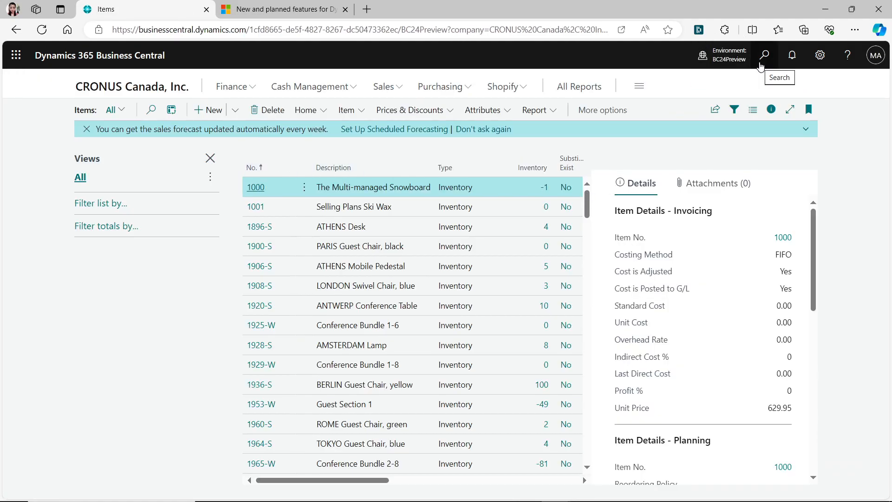
- Search for "service order", open the Service Orders list, view the first order, and return to the list
click(760, 65)
text(service order)
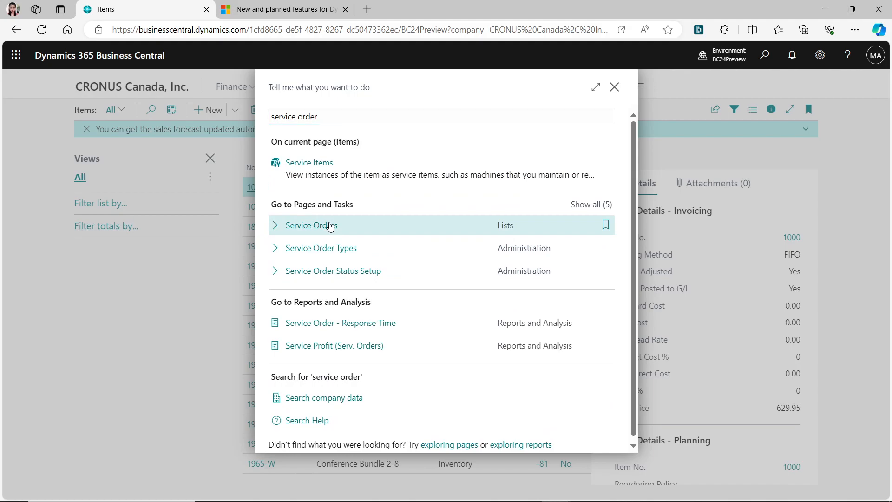
click(311, 225)
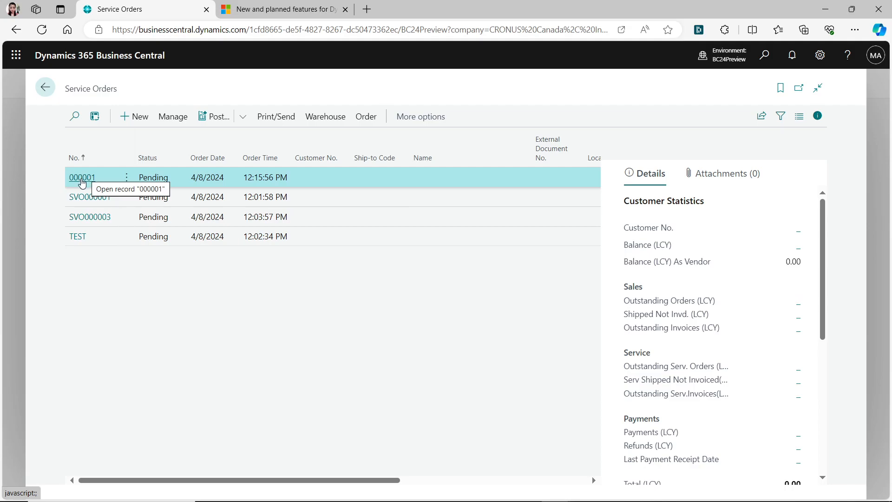
click(81, 178)
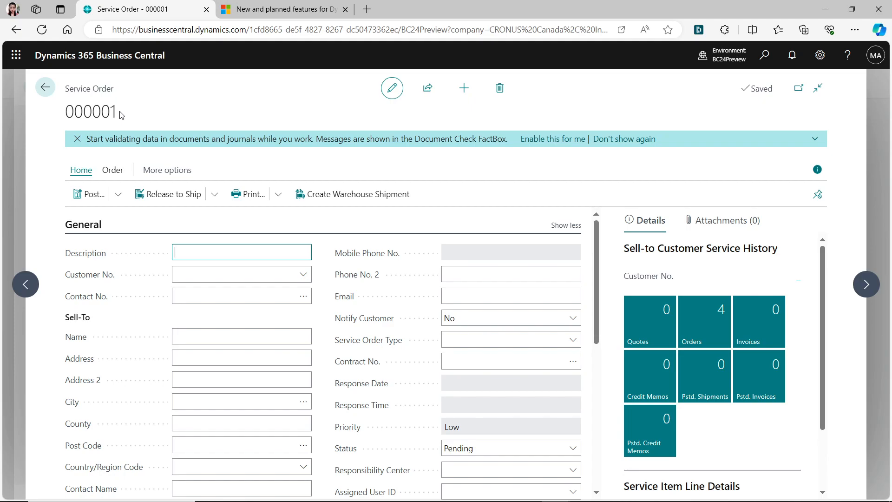
click(45, 88)
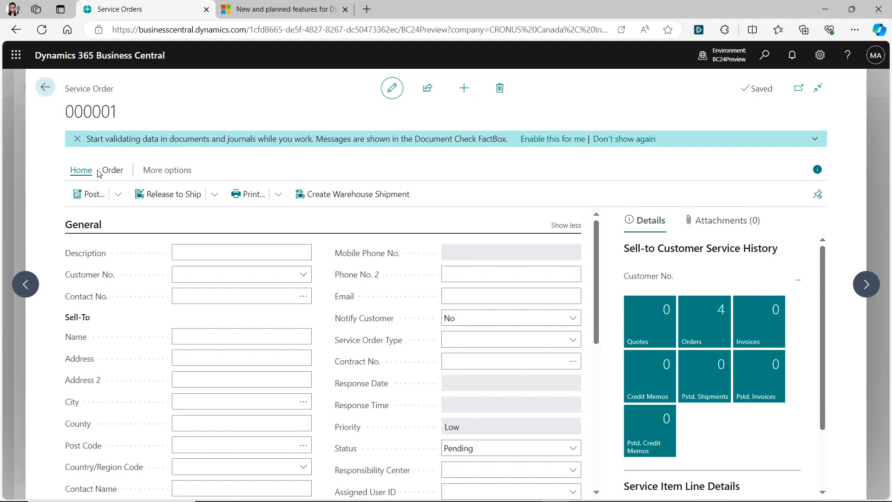
- Create a new service order numbered from the SVC-ORDER2 number series
click(135, 118)
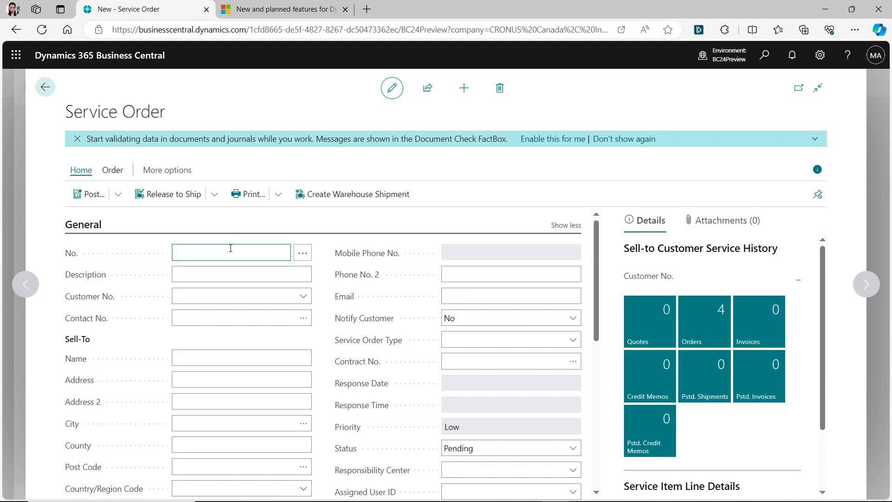
click(302, 259)
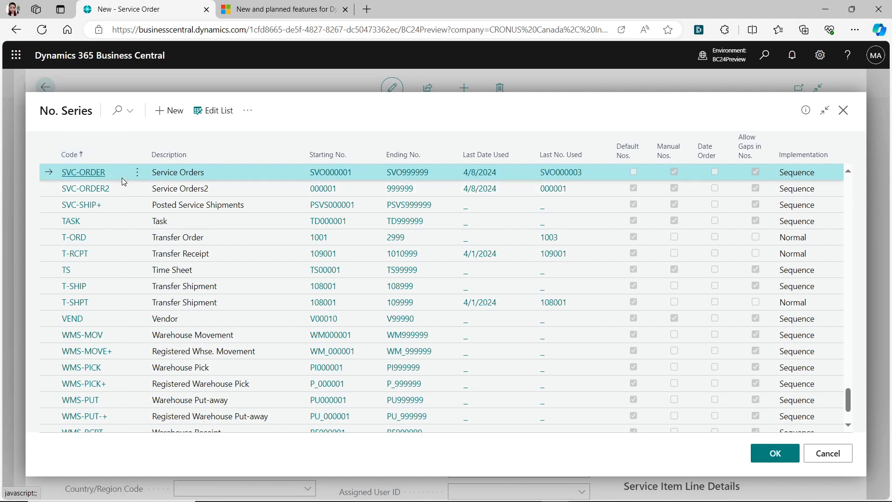
click(122, 191)
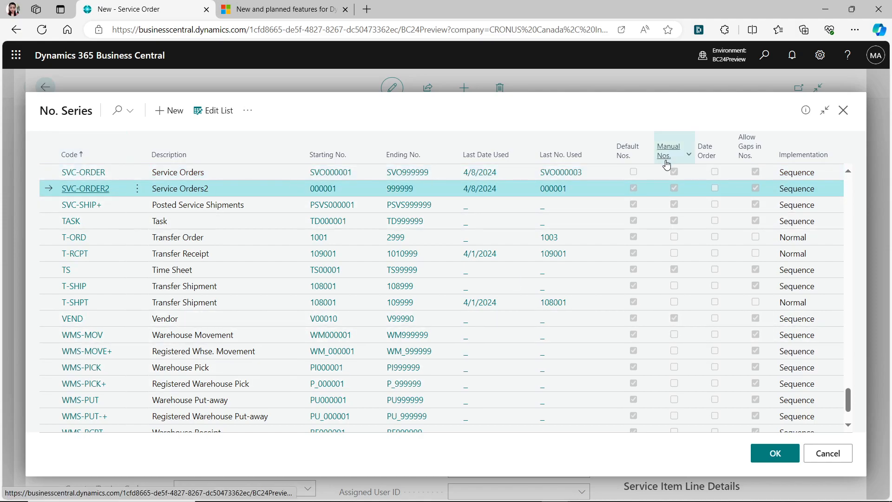
click(633, 188)
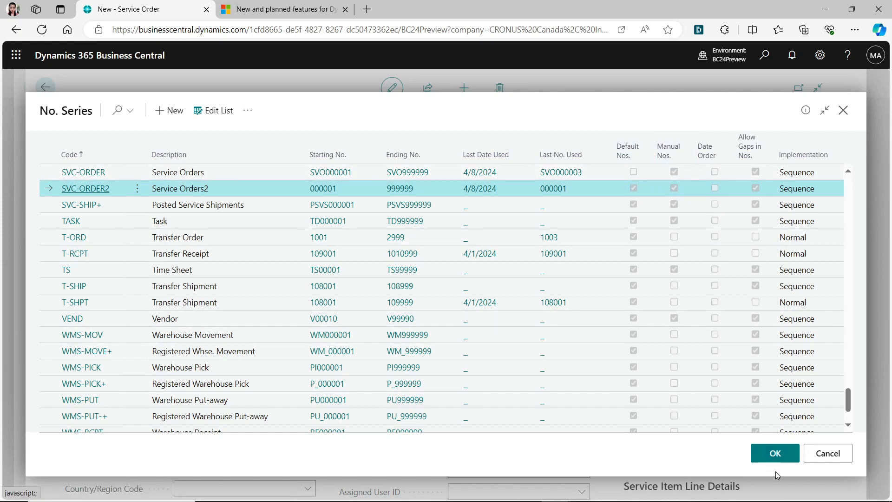
click(774, 457)
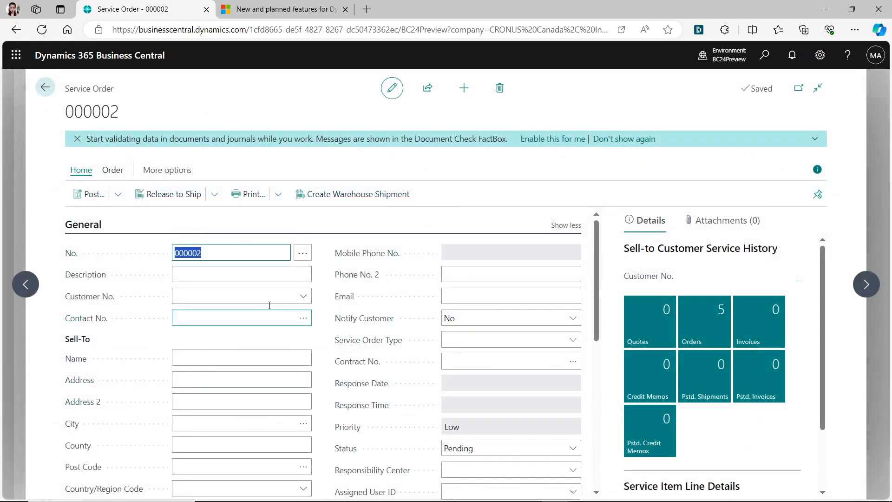
click(207, 274)
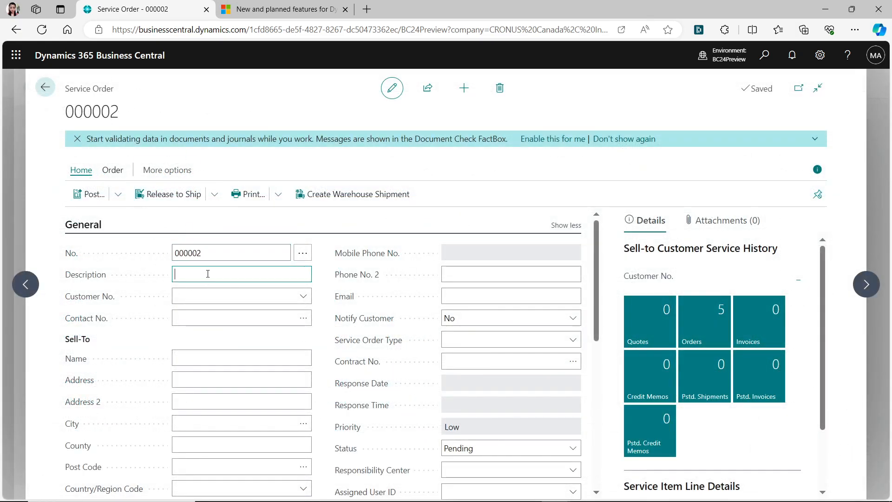
- Return to the Service Orders list, reopen order 000002 to view its General details, and go back to the list
click(35, 87)
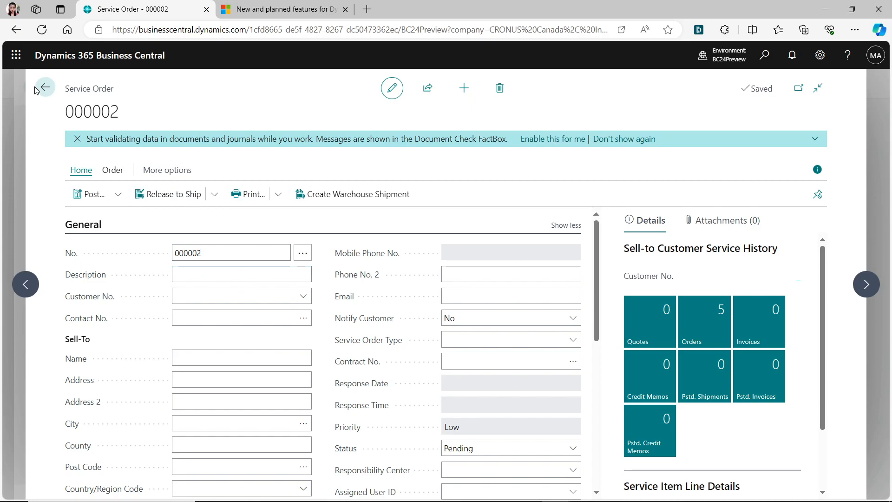
click(45, 87)
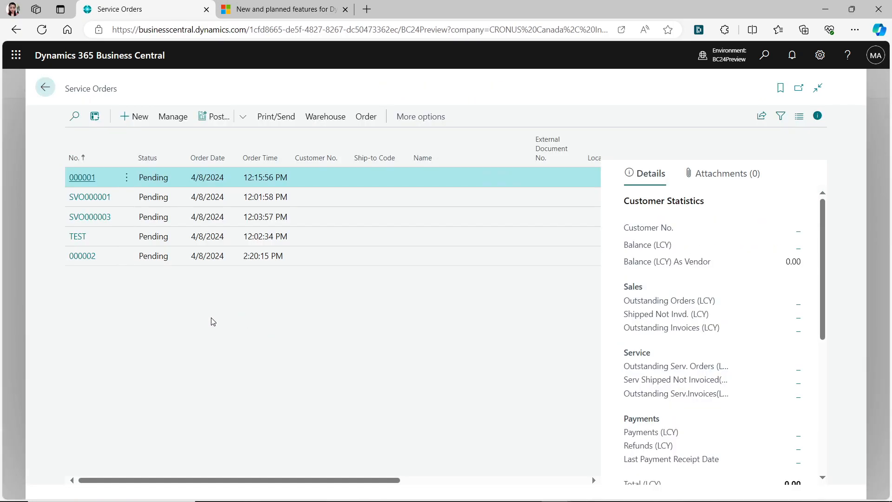
click(82, 256)
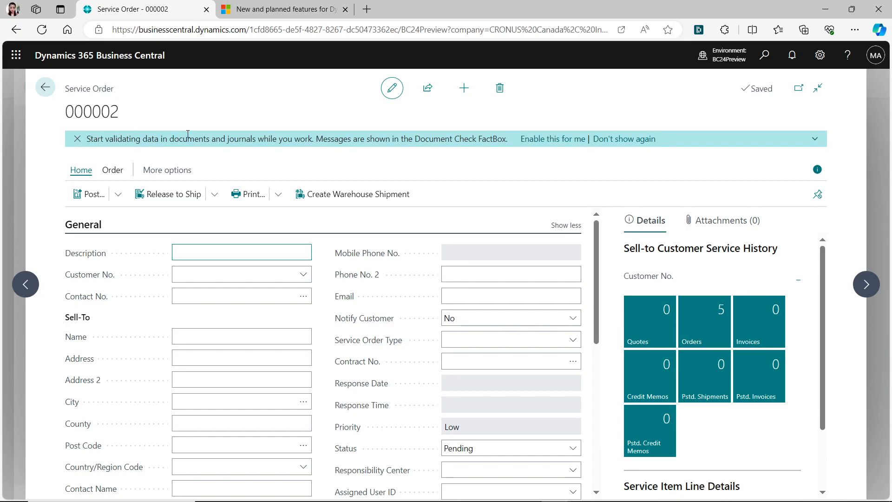
click(44, 88)
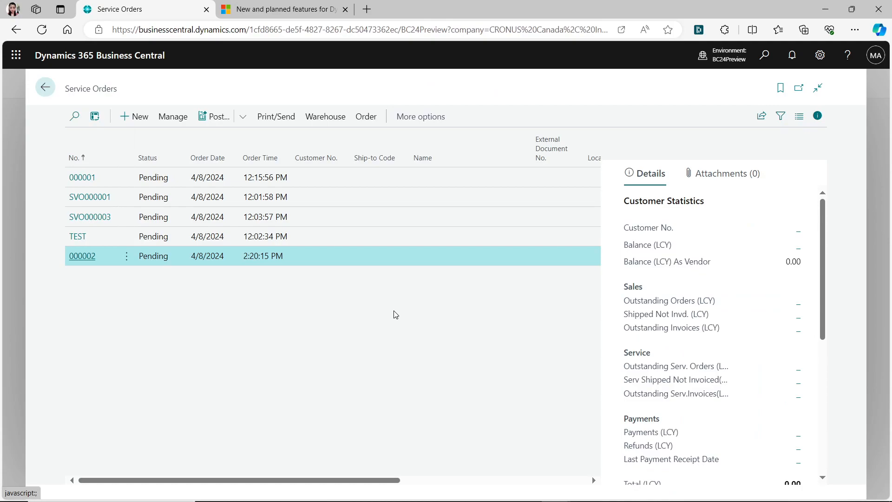
- Search for "user setup" and open the User Setup page in its own maximized window
click(762, 62)
text(user setup)
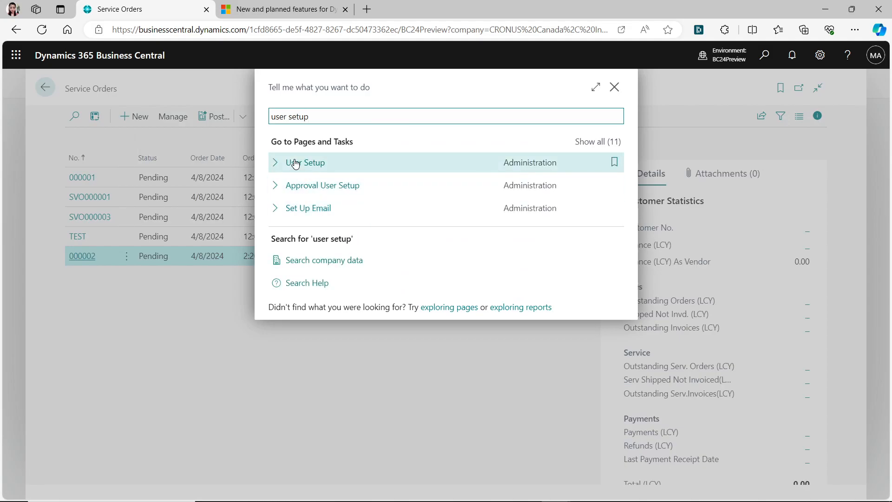
click(296, 163)
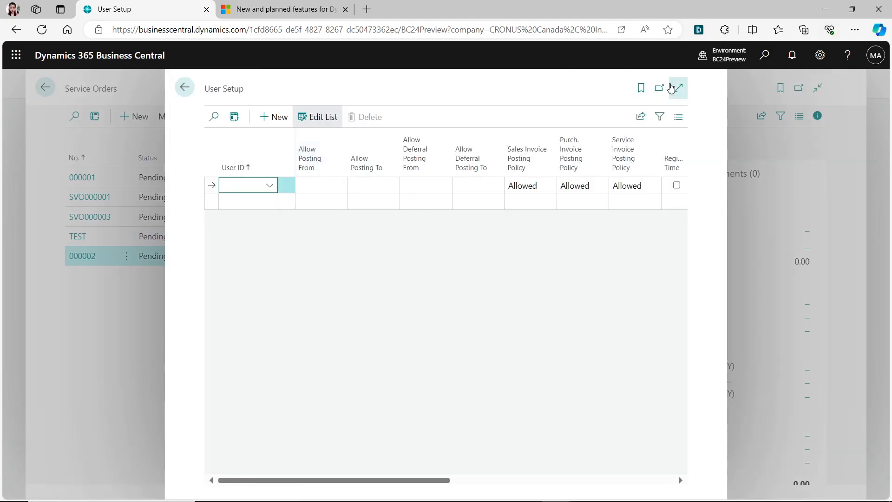
click(659, 89)
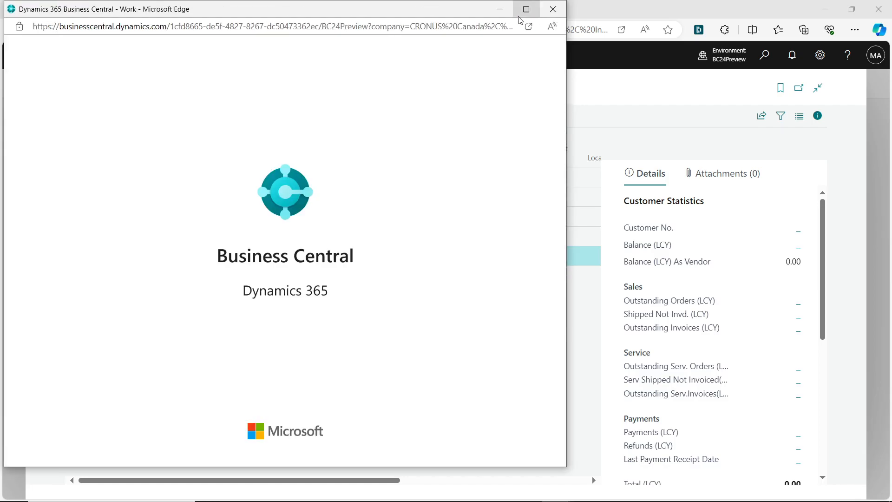
click(525, 9)
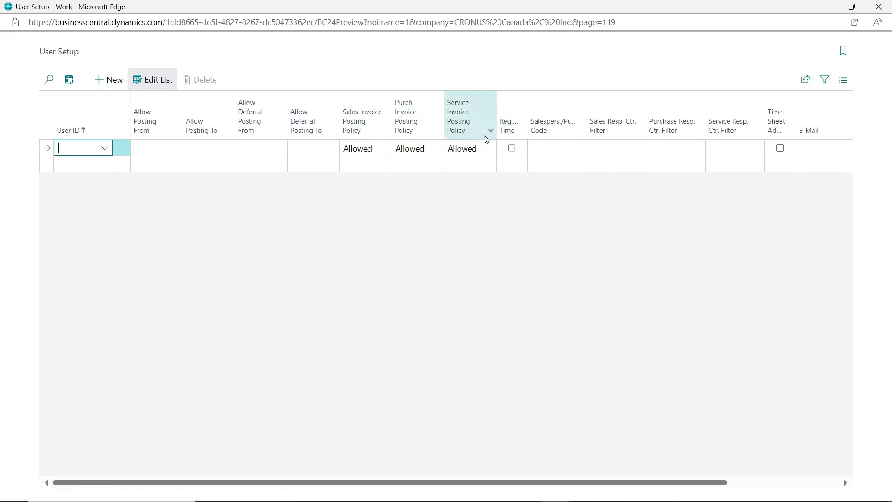
- Examine the service, sales and purchase invoice posting policy options, and refresh the page to discard the incomplete line
click(479, 153)
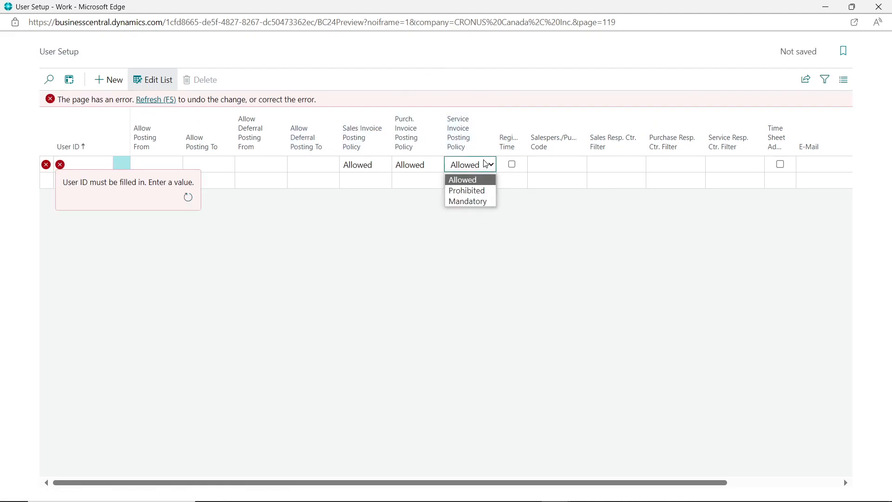
click(488, 166)
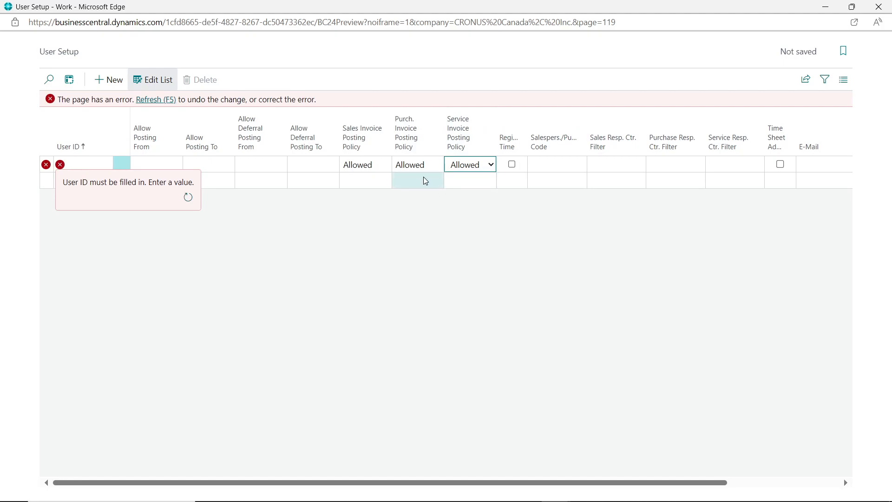
click(376, 168)
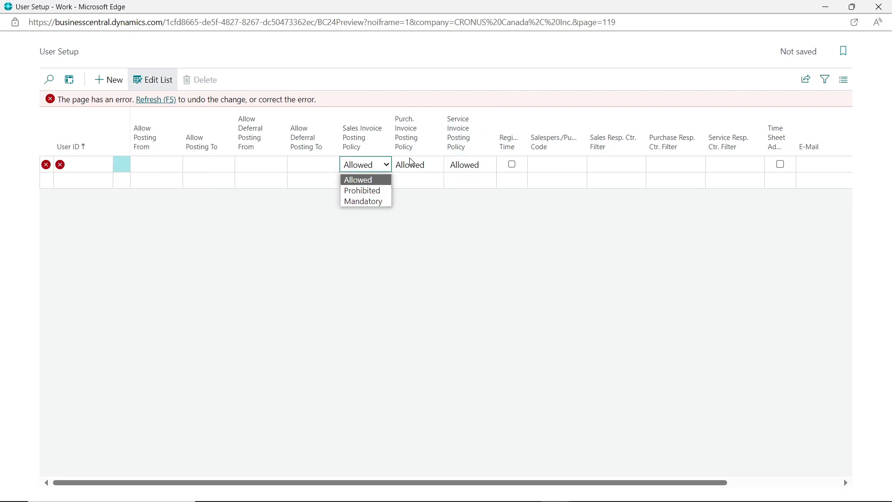
click(418, 166)
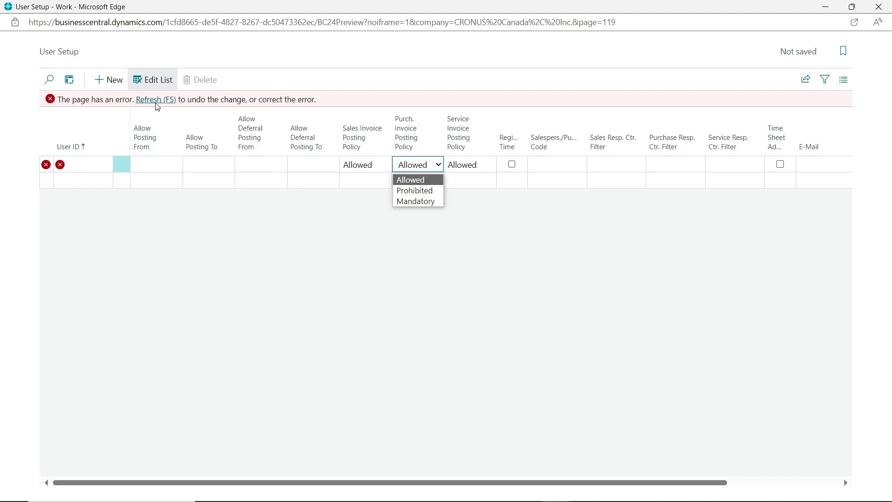
click(150, 100)
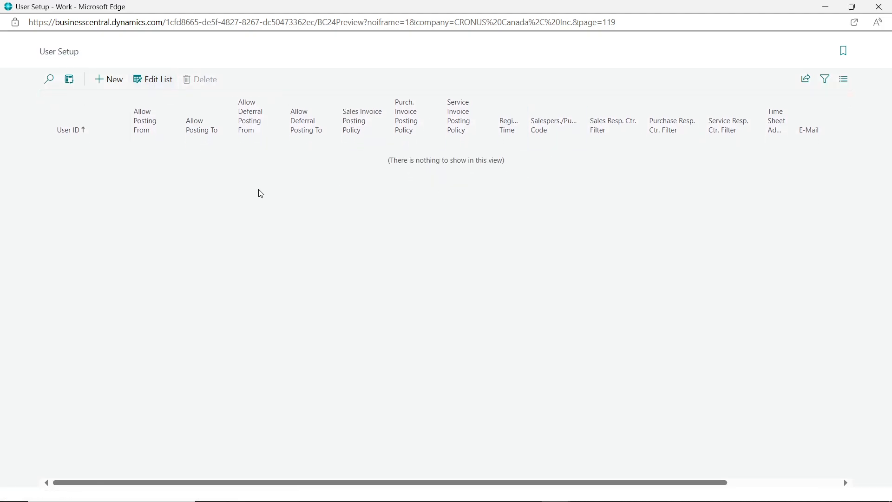
- Edit the User Setup list, set Service Invoice Posting Policy to Mandatory on the blank line, and close the window
click(165, 81)
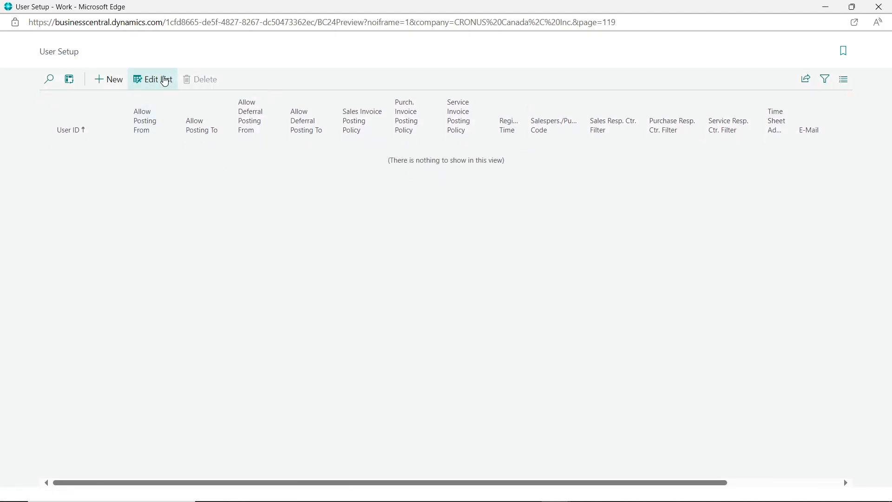
click(492, 149)
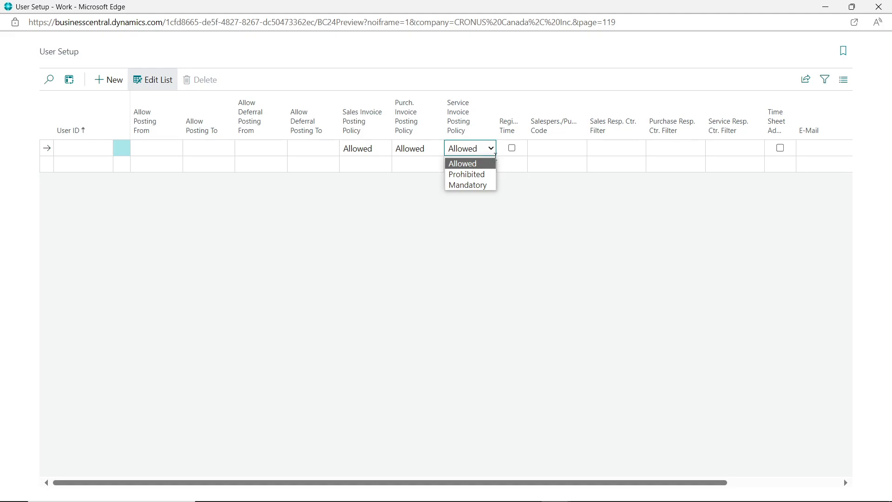
click(488, 186)
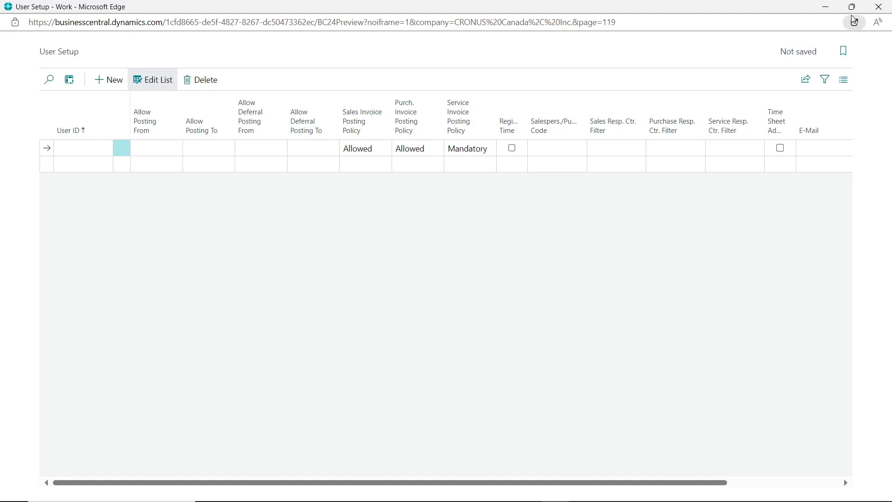
click(880, 8)
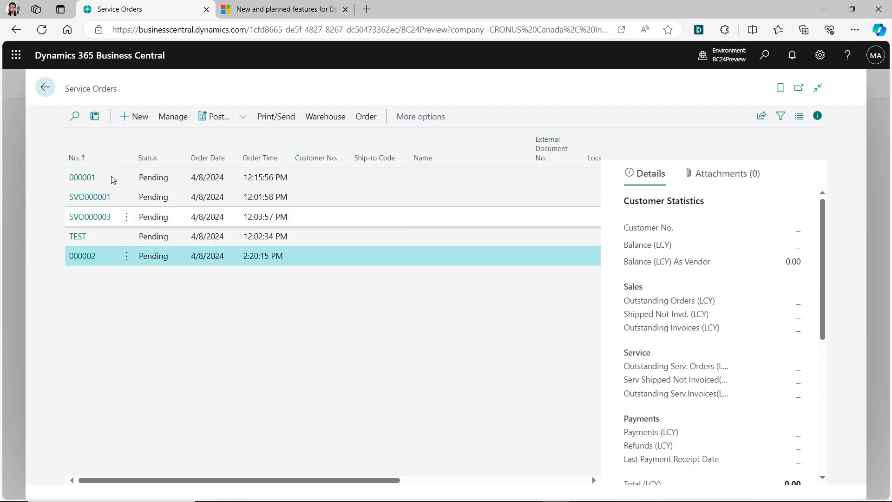
- Return to the CRONUS Canada, Inc. home page and open Assisted Setup
click(45, 88)
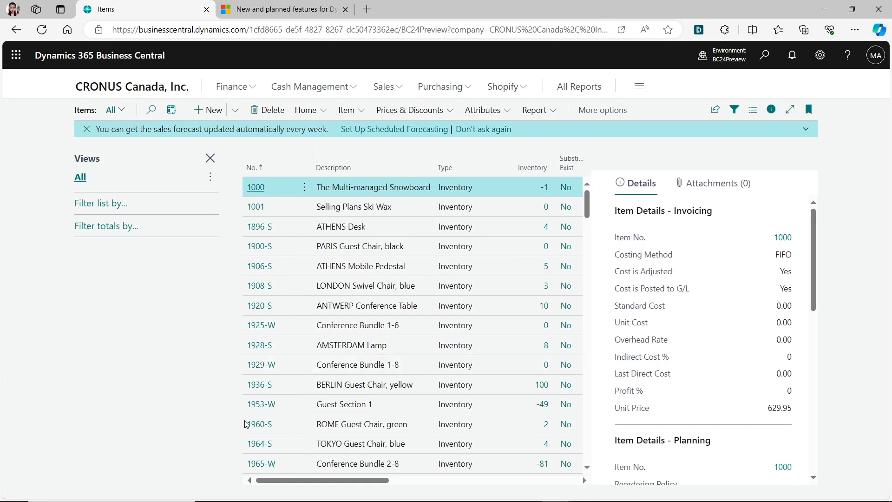
click(123, 83)
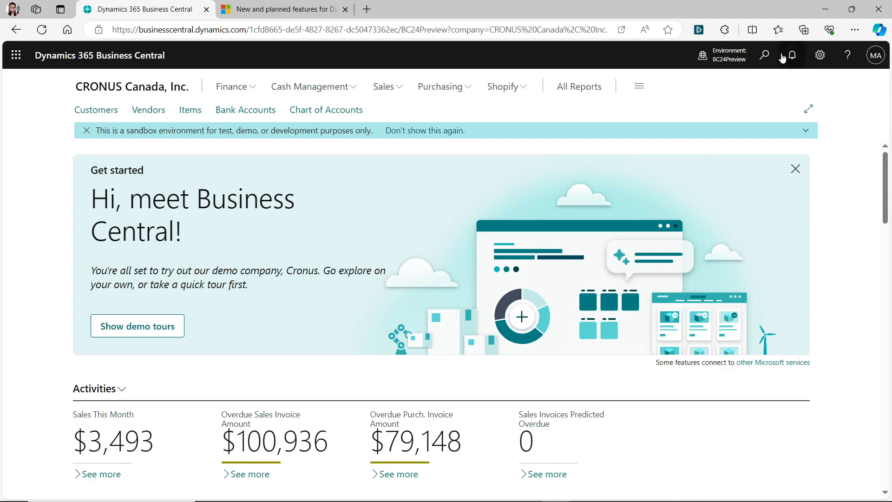
click(821, 55)
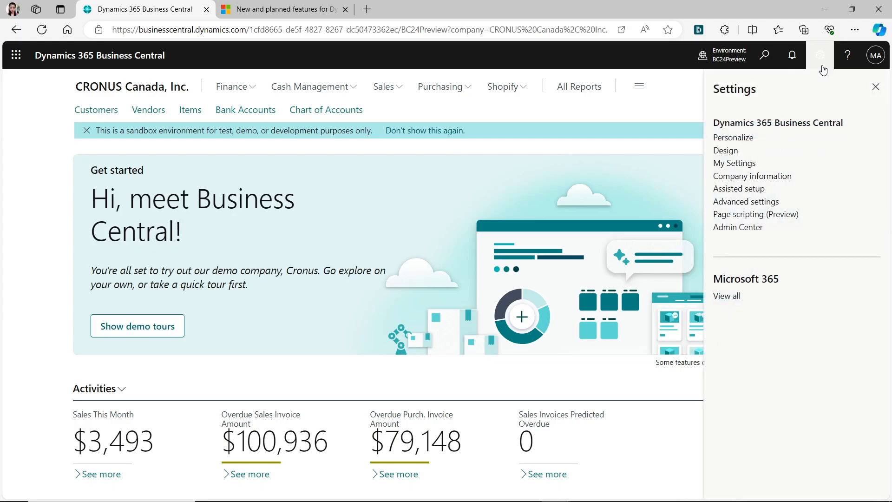
click(722, 194)
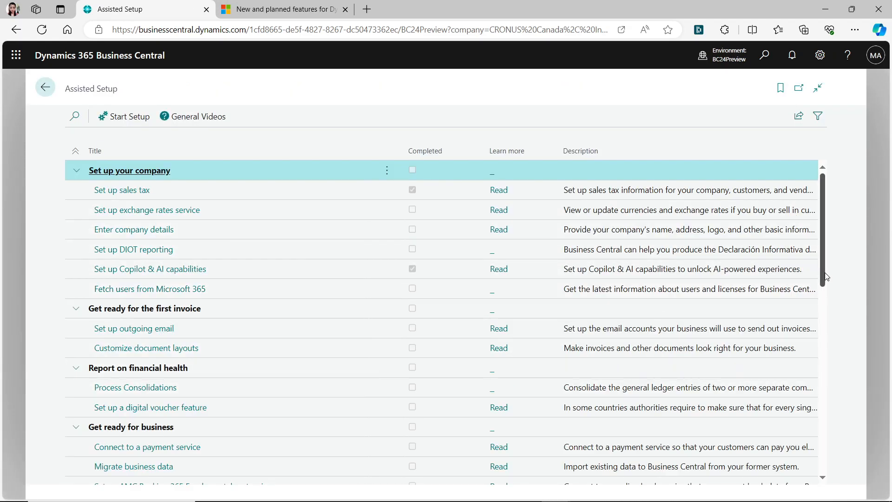
- Try to enable the connection in the Dynamics 365 Sales Integration Setup guide, and exit the guide
scroll(829, 325, down, 5)
scroll(834, 372, down, 1)
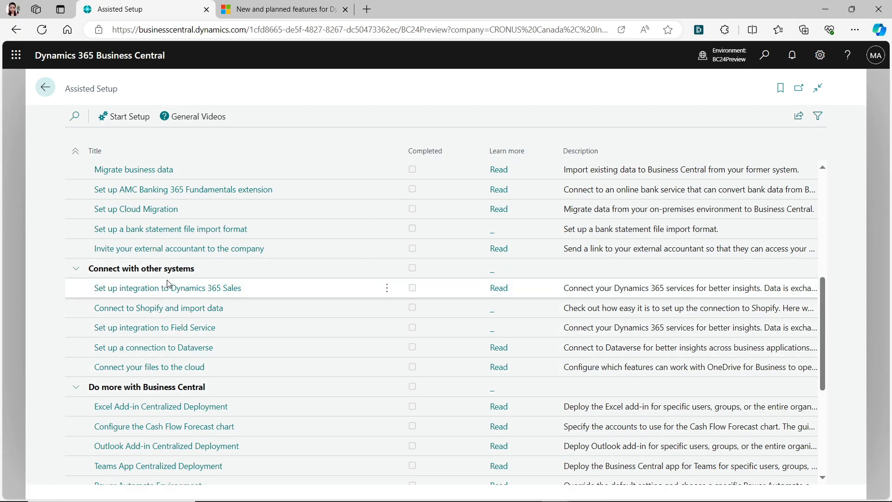
click(234, 289)
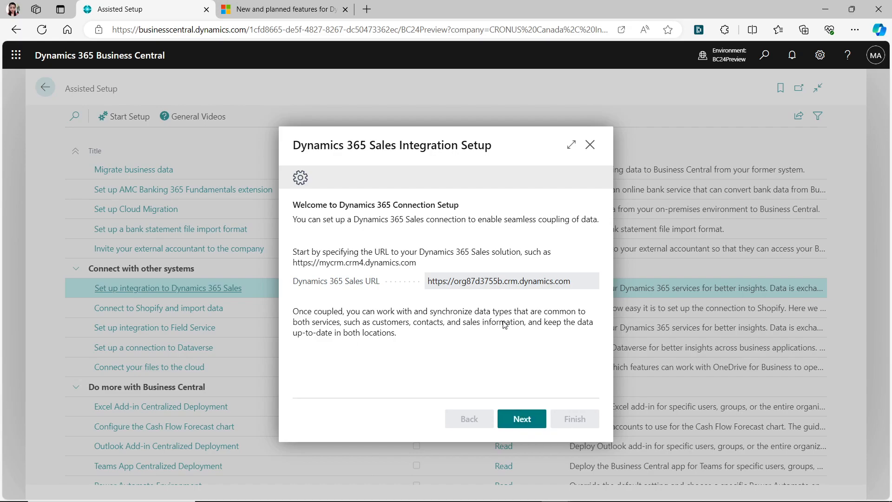
click(513, 421)
click(573, 419)
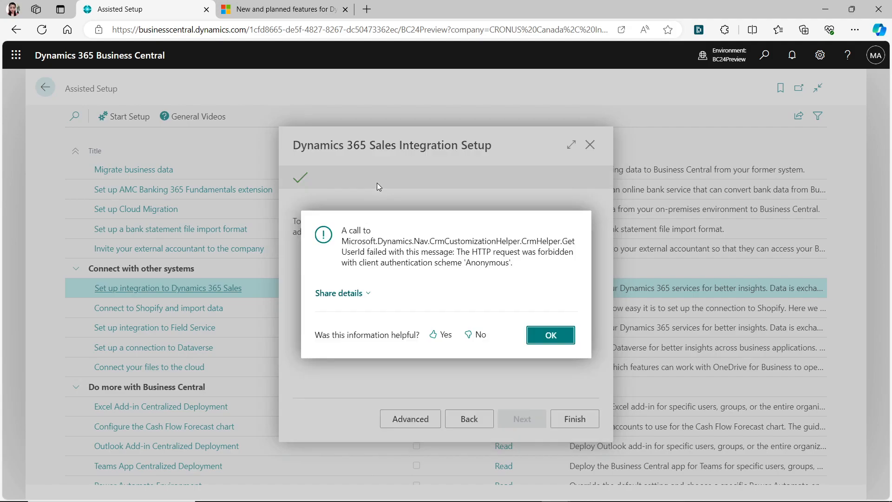
click(551, 334)
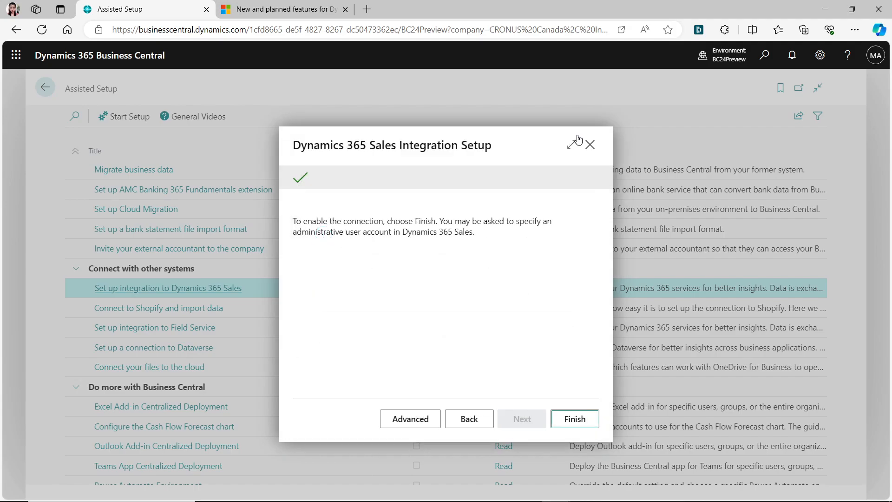
click(591, 145)
click(502, 313)
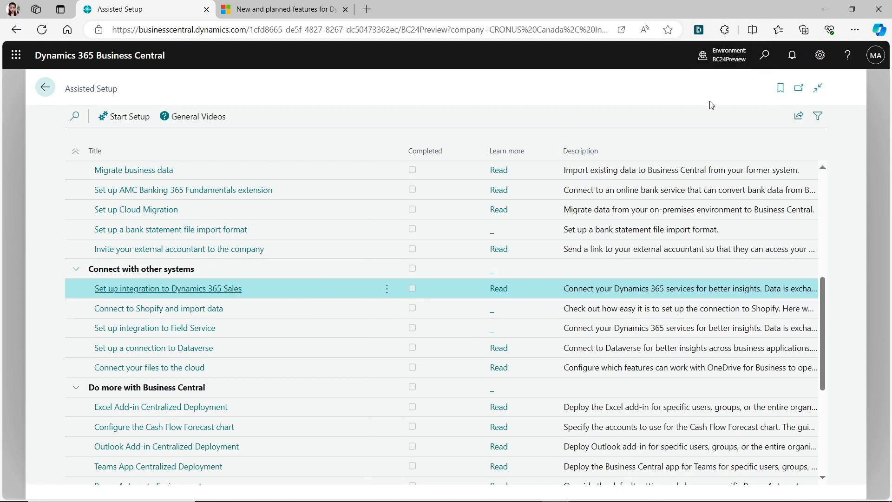
- Try to open the Field Service integration setup from Assisted Setup, and return to the home page
click(235, 329)
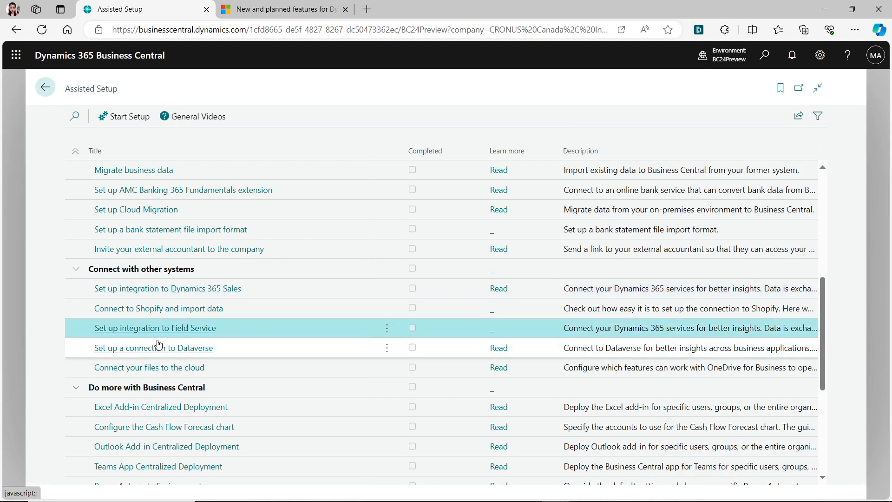
click(158, 329)
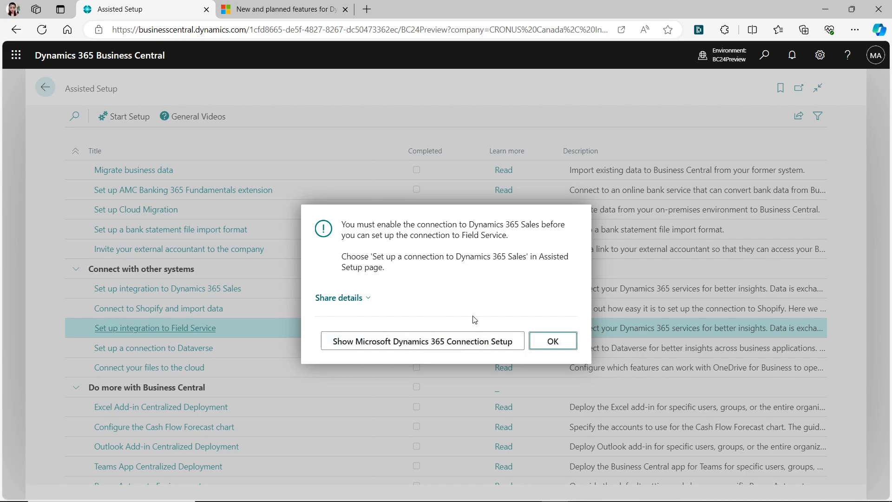
click(552, 339)
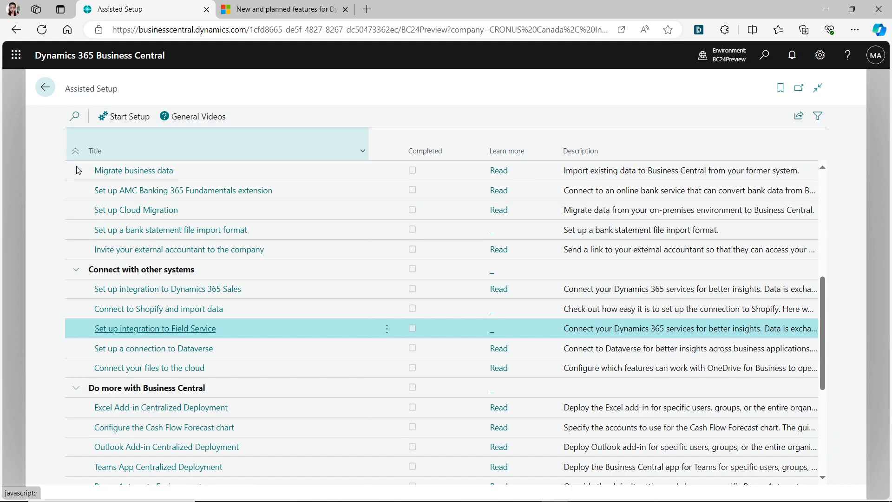
click(44, 92)
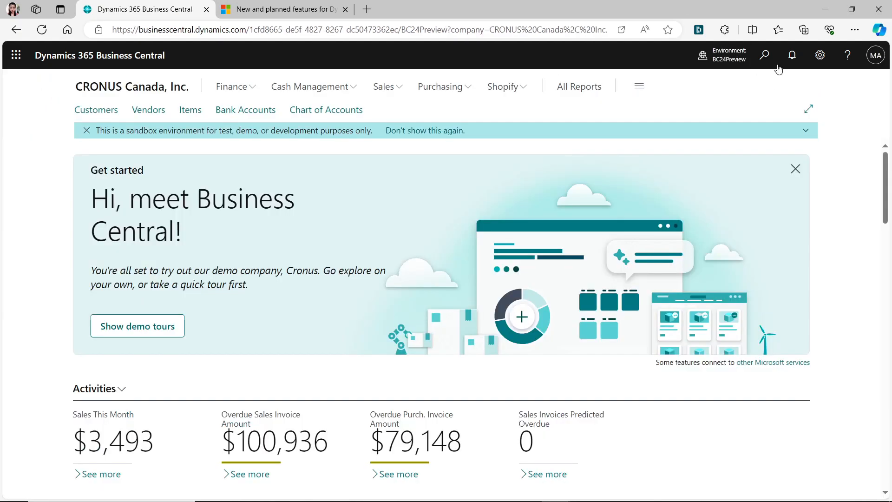
- Search for "dataver conn", open Dataverse Connection Setup, and expand the page to full width
click(773, 53)
text(databa)
key(BackSpace)
key(BackSpace)
key(BackSpace)
text(v)
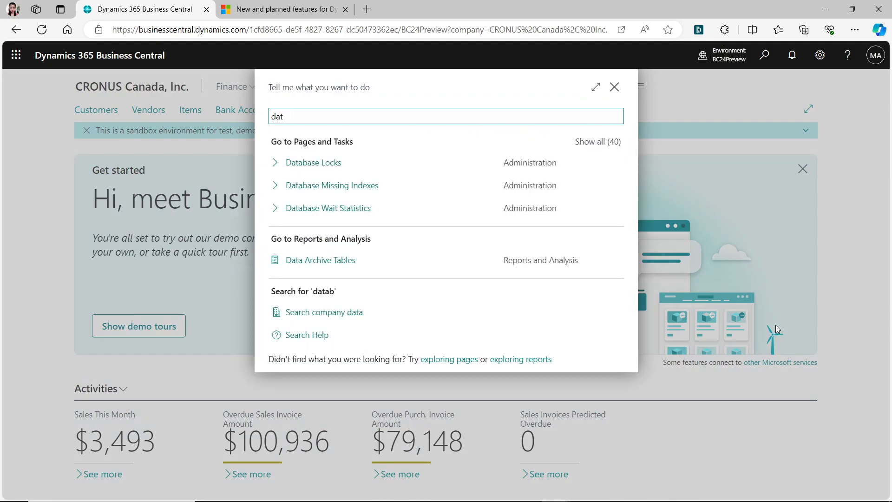
text(v er)
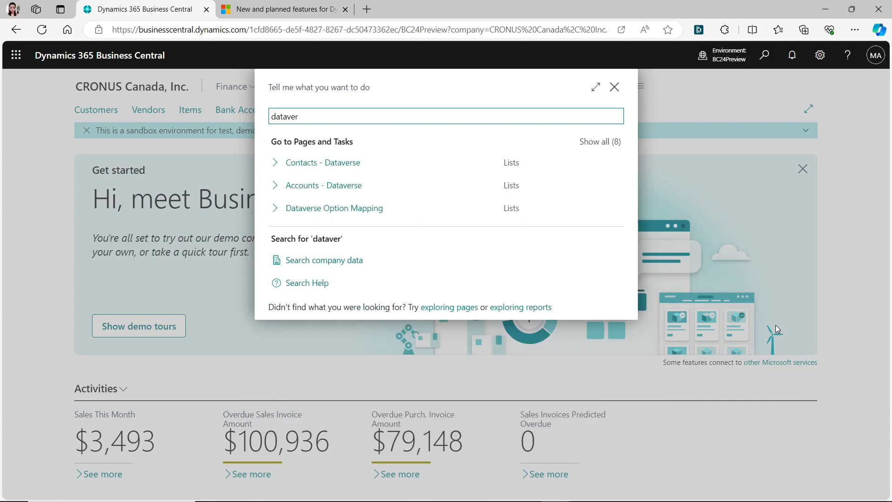
text(conn)
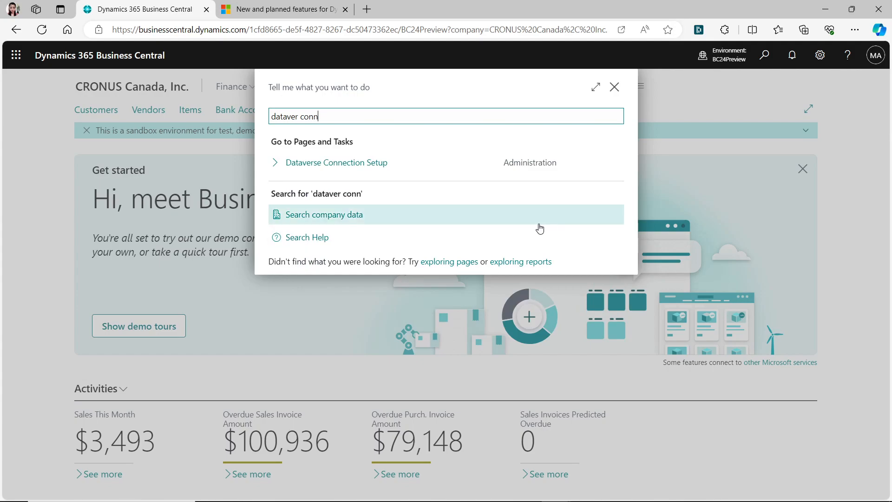
click(347, 161)
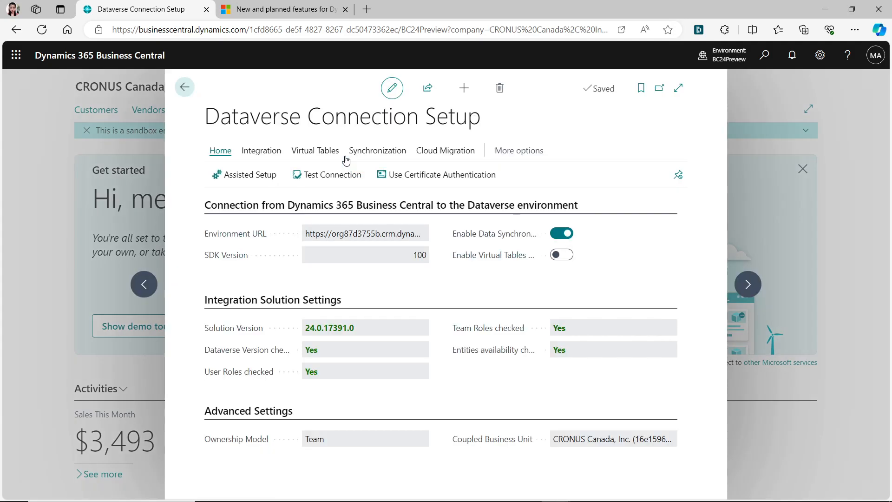
click(678, 88)
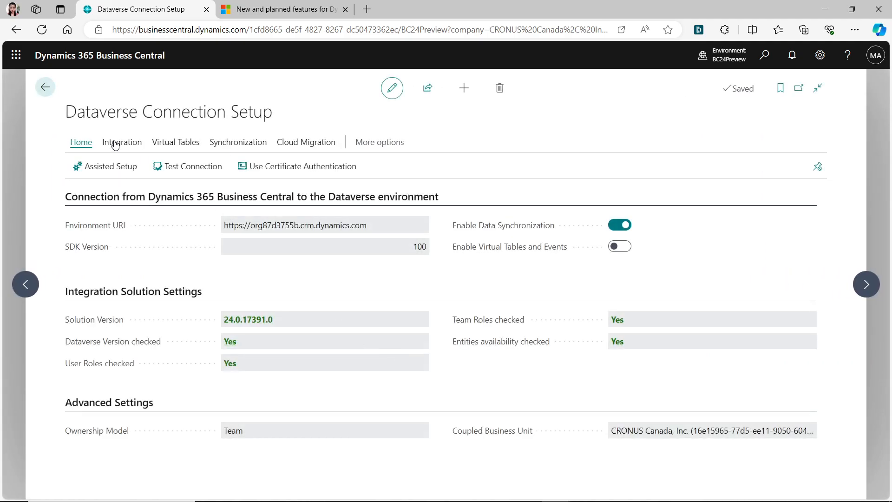
- Open the Integration Table Mappings from Dataverse Connection Setup, hide the Troubleshooting details, and widen the Name column to fit full names
click(112, 145)
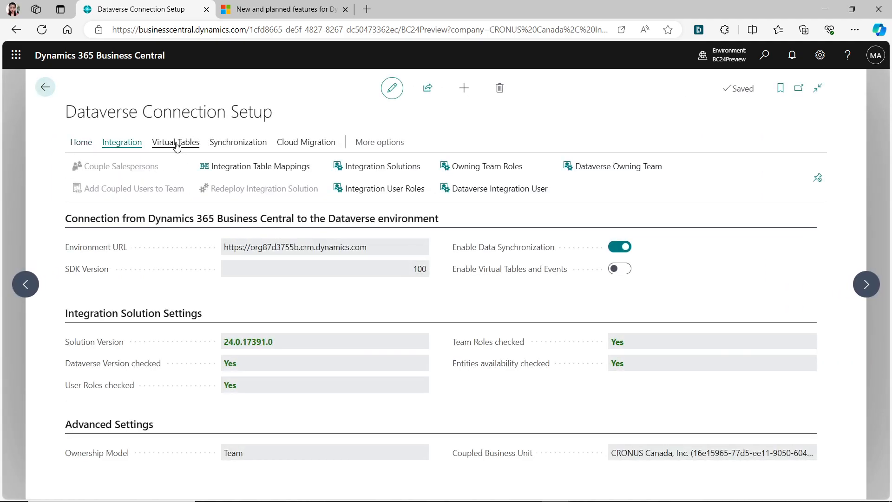
click(273, 174)
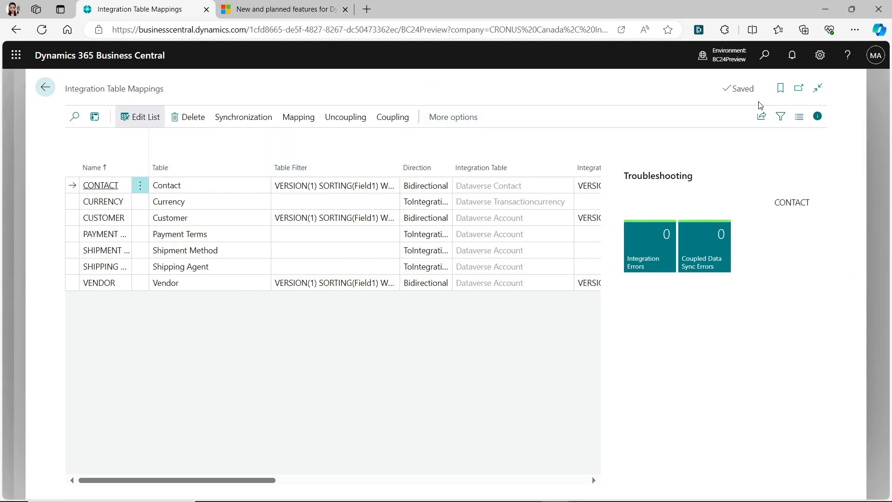
click(818, 117)
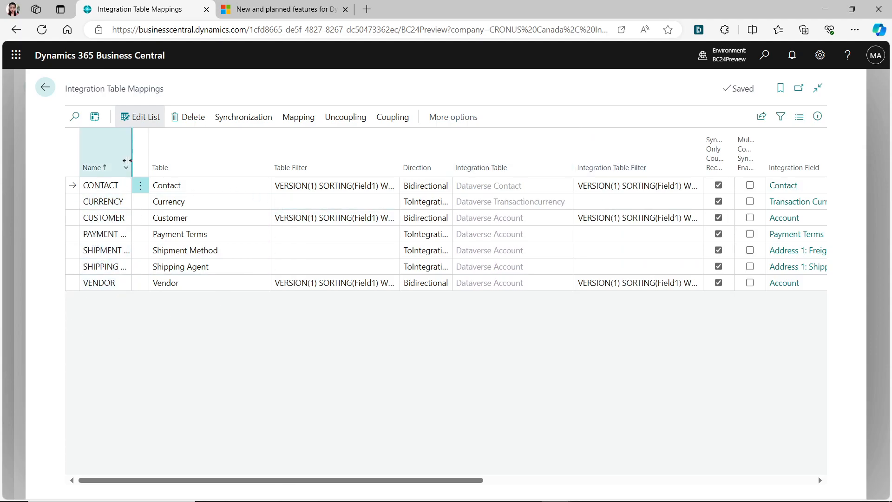
drag(127, 161, 226, 158)
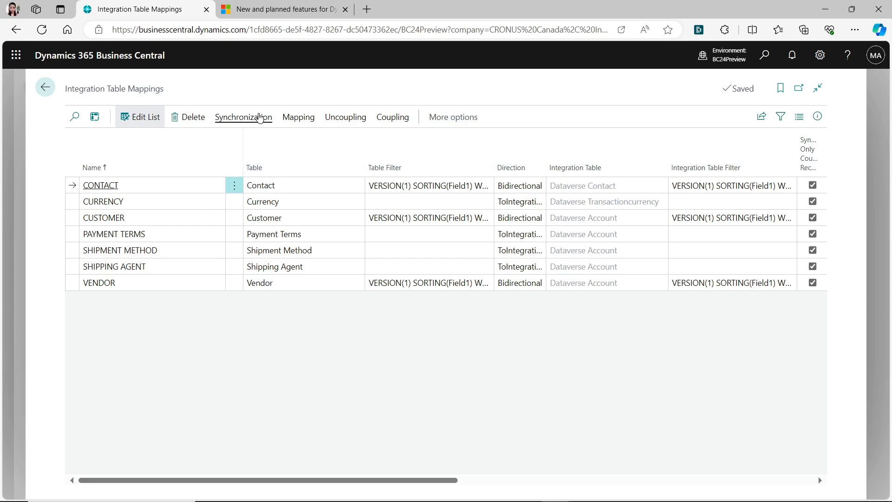
- Start a new integration table mapping named ITEM and continue to its table details
click(260, 120)
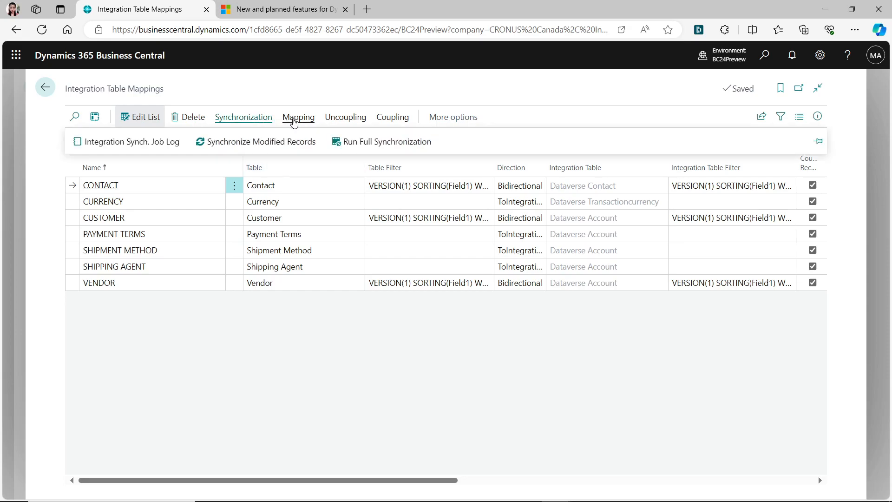
click(293, 121)
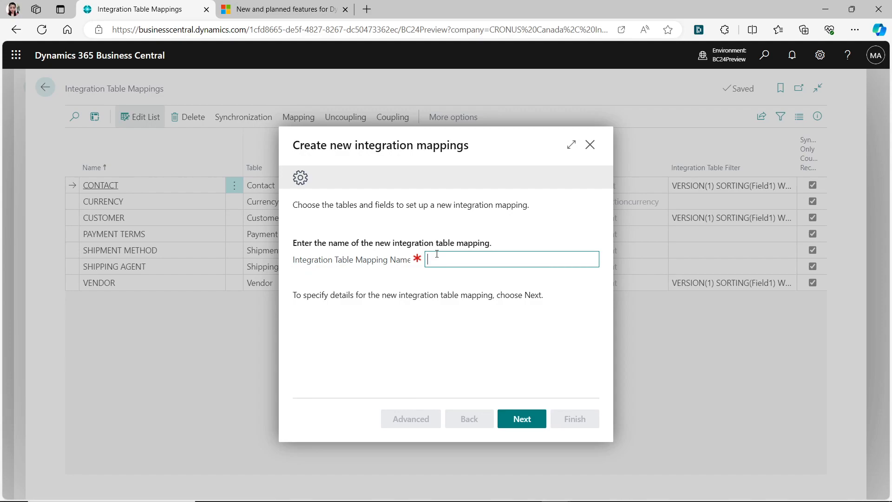
text(em)
click(519, 420)
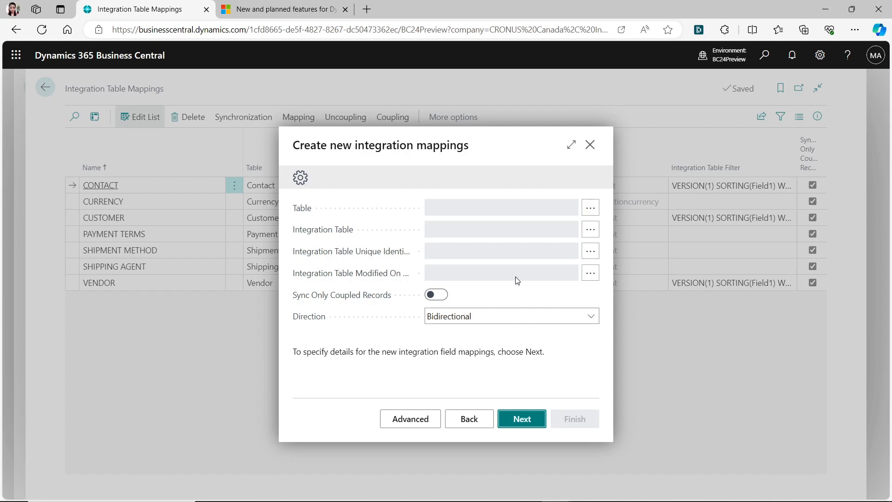
- Set the new mapping's table to Item and its integration table to CRM Product
click(591, 208)
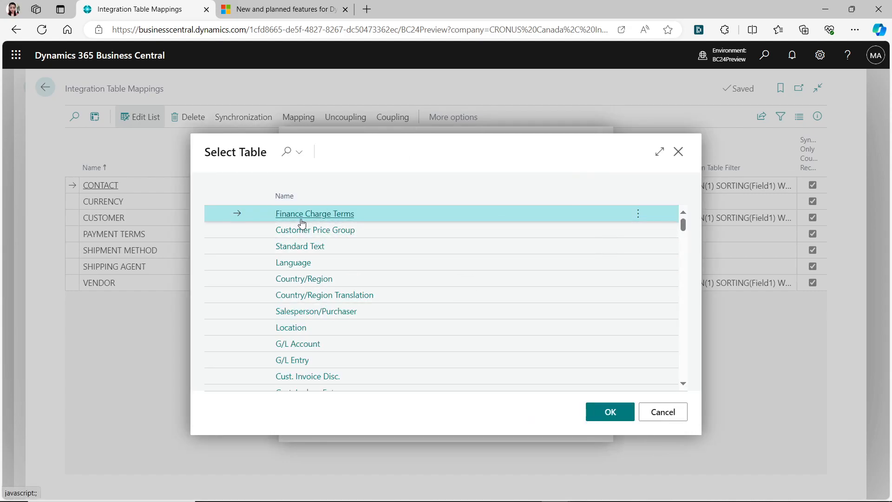
click(296, 150)
text(item)
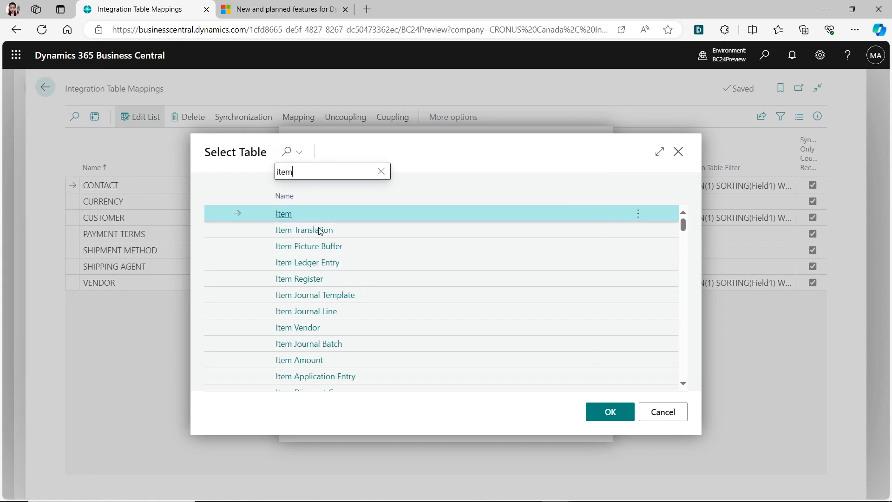
click(610, 412)
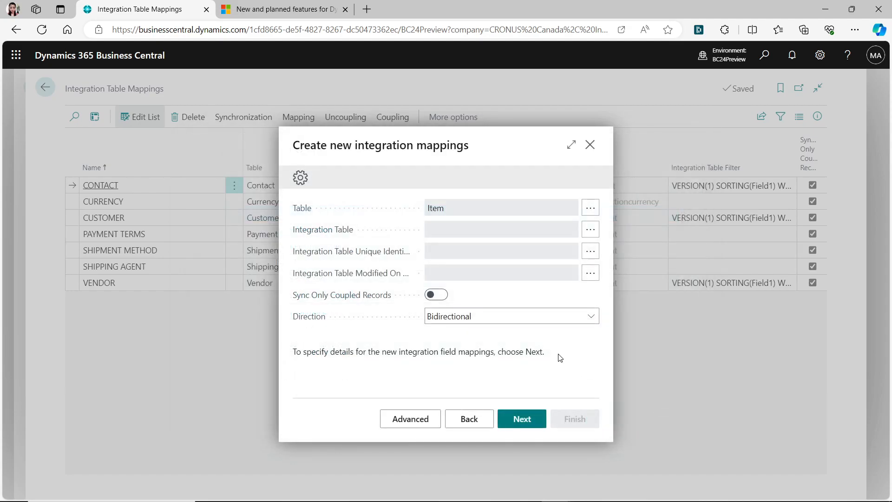
click(591, 228)
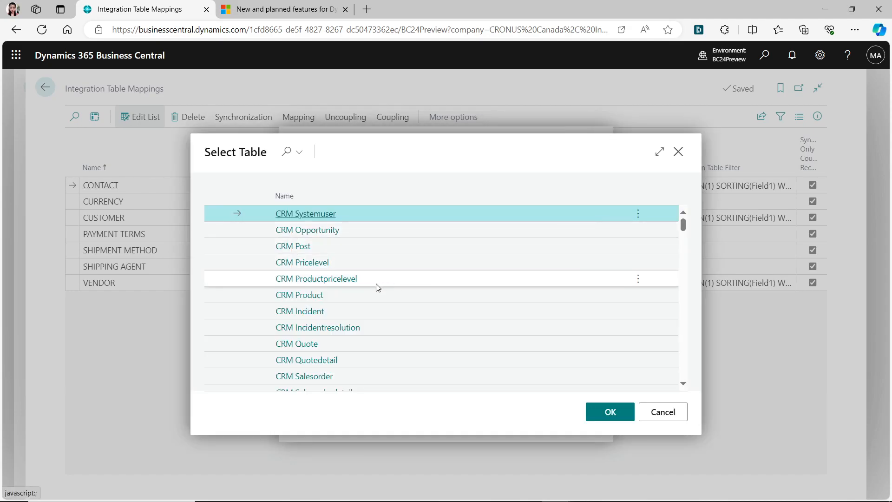
click(389, 296)
click(610, 411)
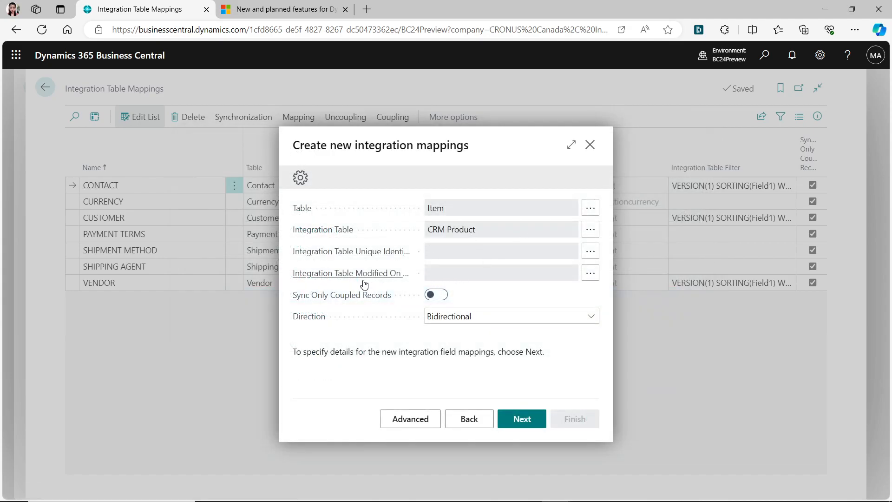
- Set the integration table's unique identifier to Product and its modified-on field to Modified On, keep the direction Bidirectional, and continue to the field mappings
click(598, 255)
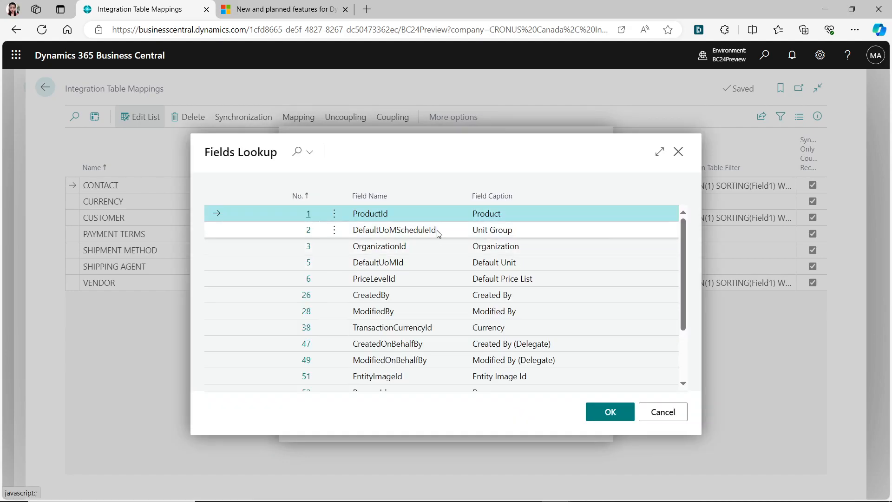
click(601, 412)
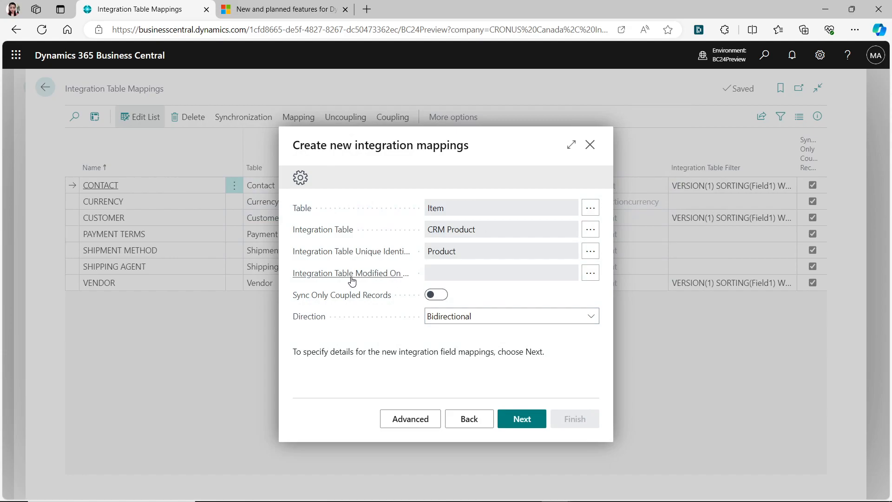
click(590, 273)
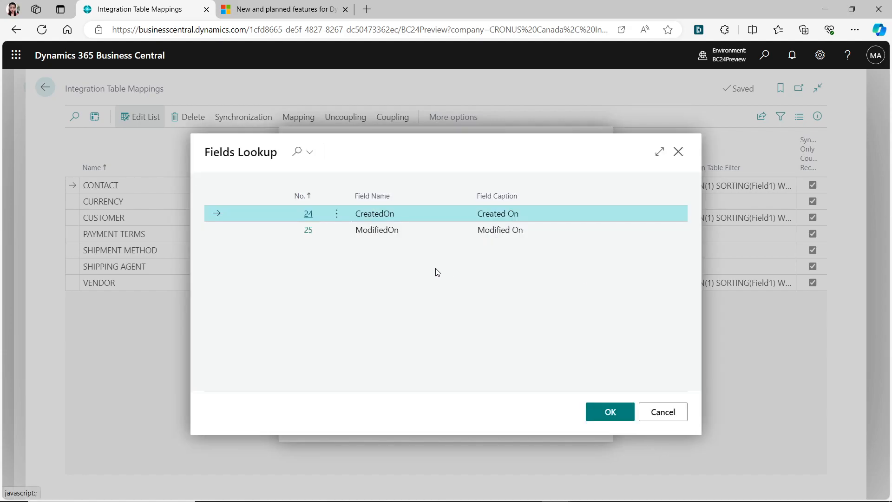
click(428, 231)
click(620, 415)
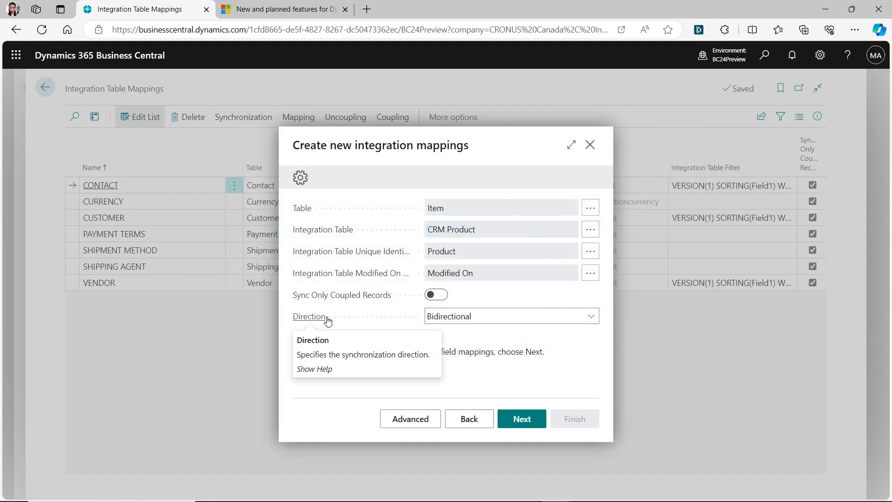
click(503, 321)
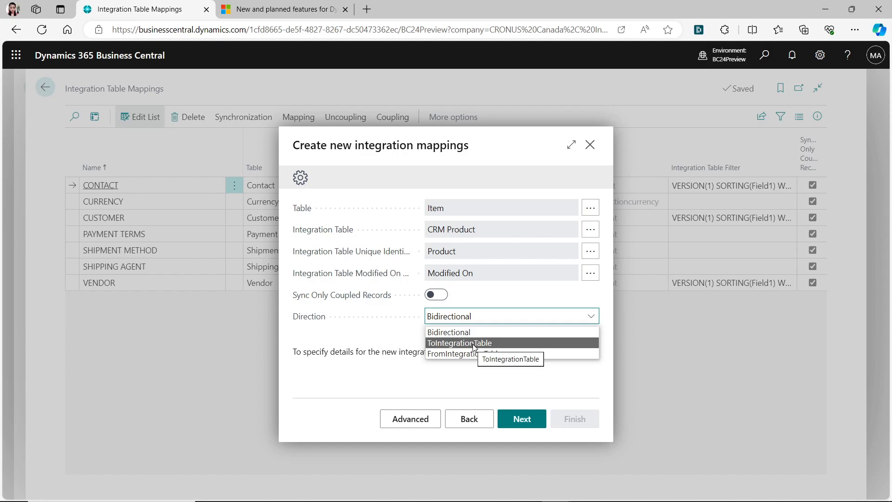
click(356, 334)
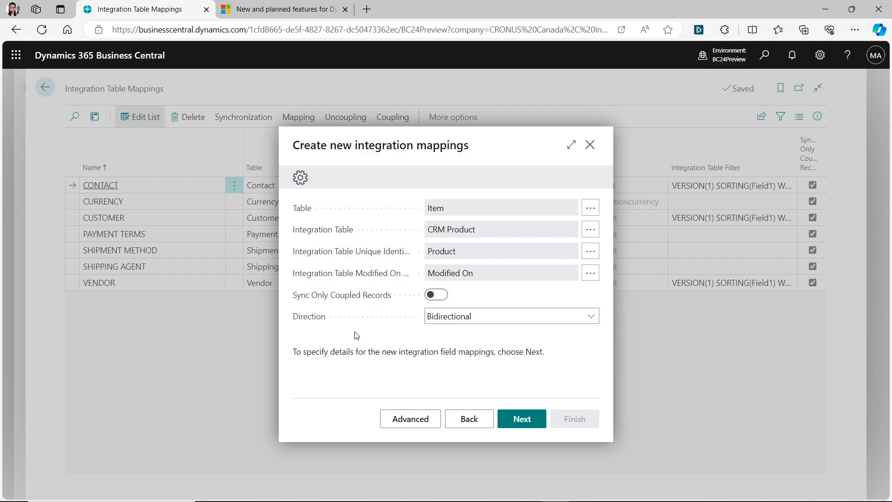
click(511, 420)
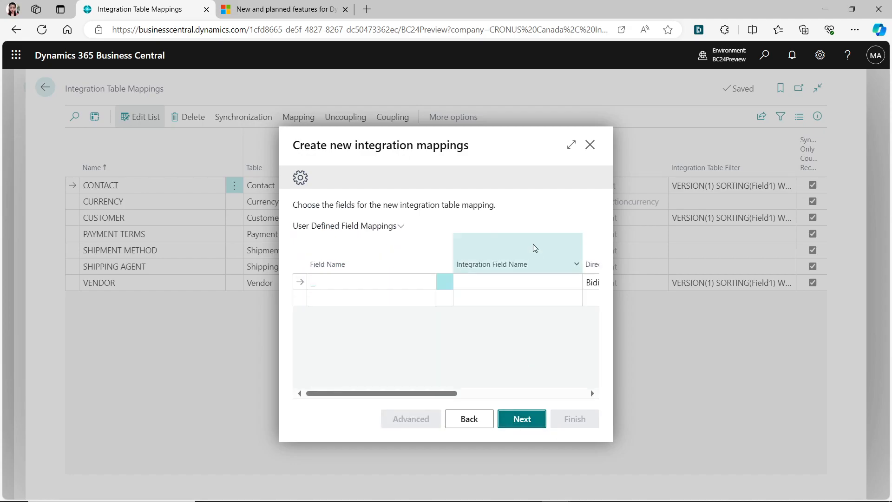
- Map the item field No. to the integration field ProductNumber in the user-defined field mappings, with the guide expanded
click(367, 292)
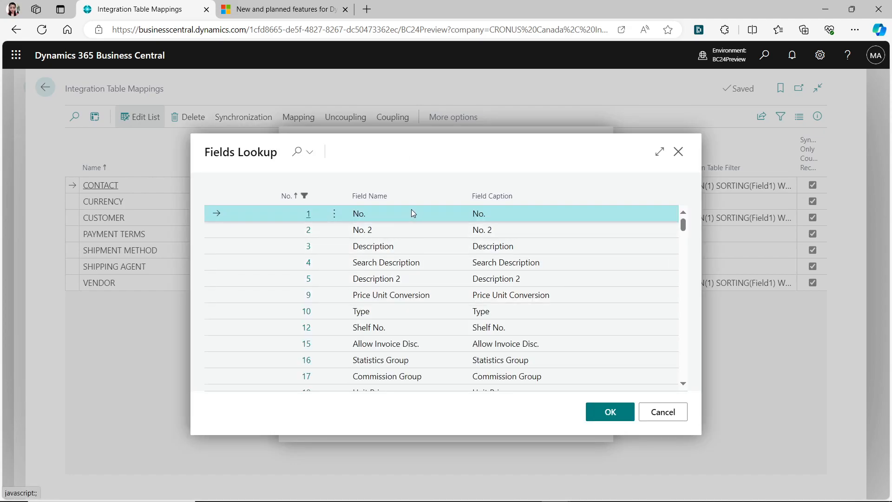
click(610, 413)
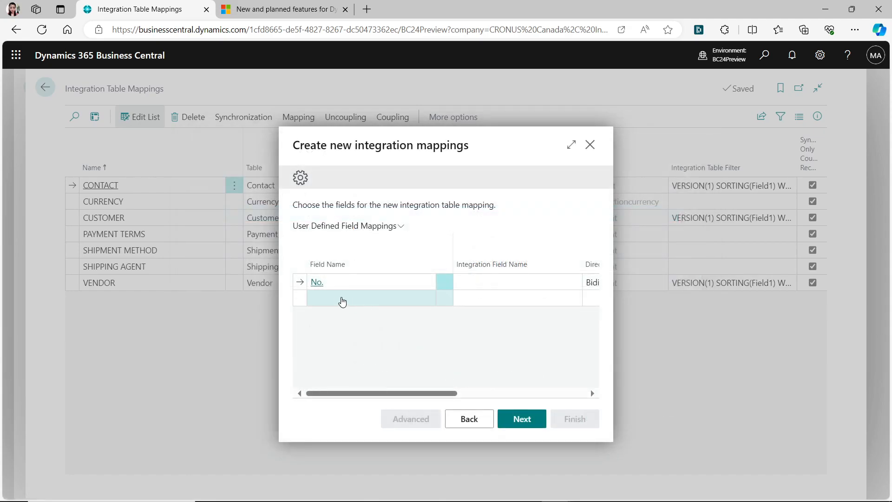
click(571, 145)
click(361, 248)
click(361, 248)
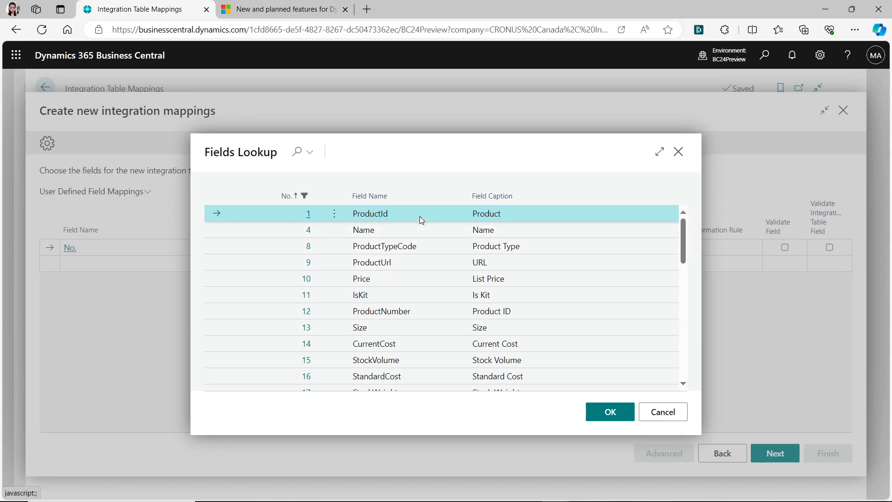
click(419, 316)
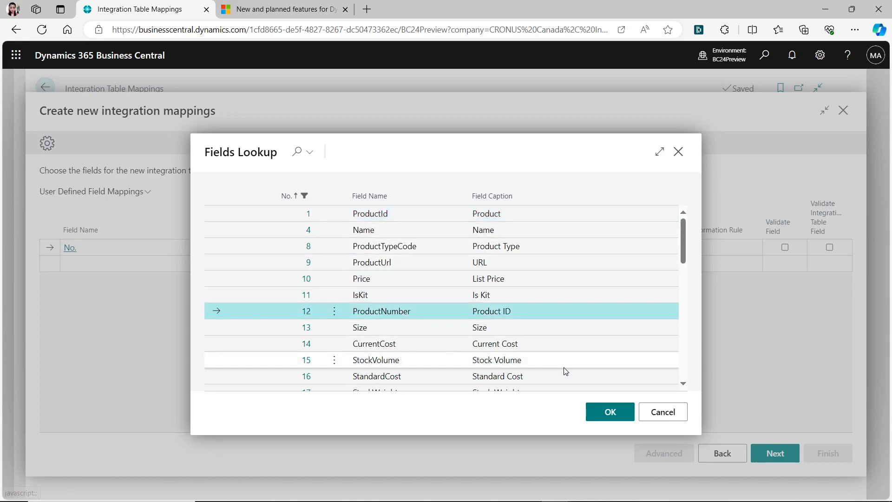
click(600, 412)
- Finish the guide to create the ITEM mapping, view the available mapping actions, and return to Dataverse Connection Setup
key(Tab)
click(775, 454)
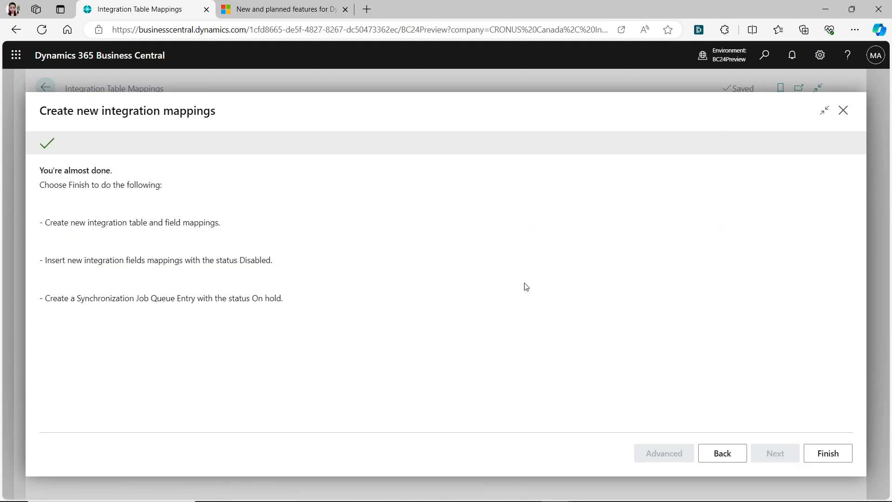
click(838, 454)
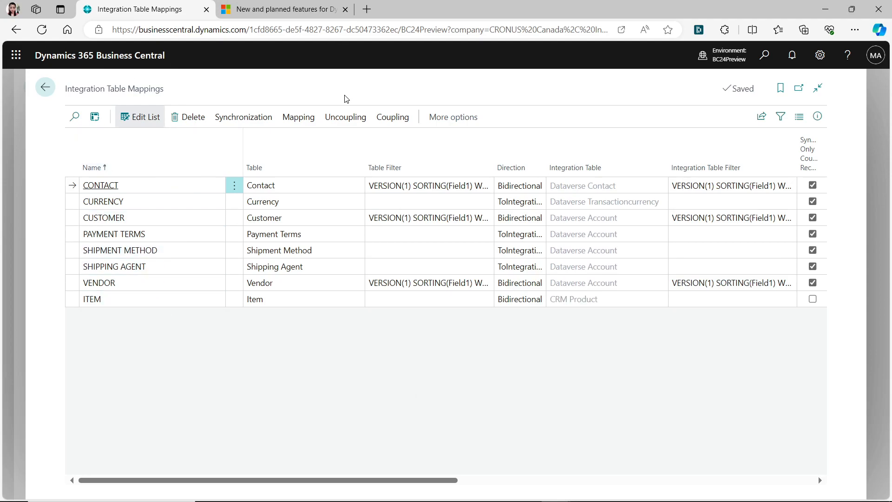
click(299, 118)
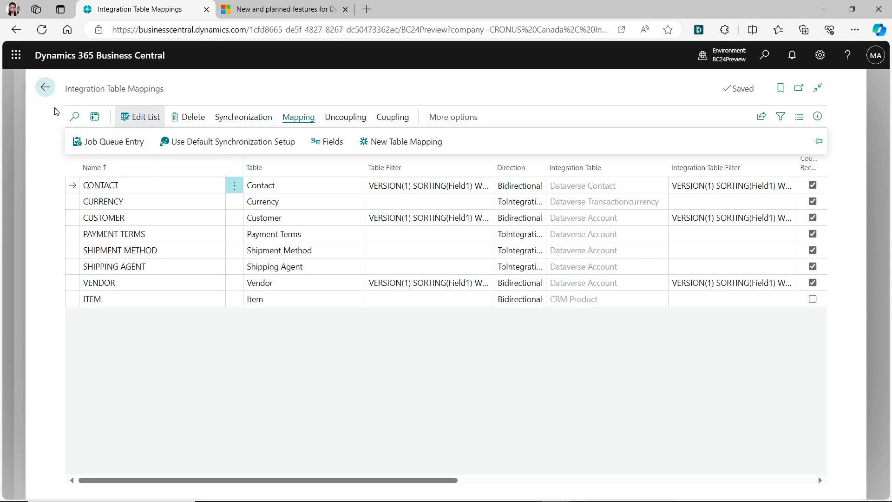
click(46, 88)
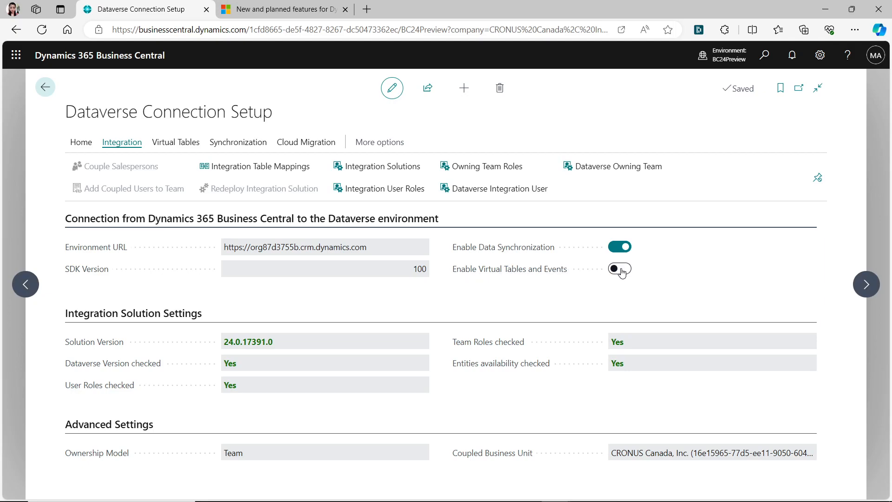
- Try to enable virtual tables and events in the Dataverse Connection Setup, closing the AppSource page that opens
mouse_move(519, 272)
click(623, 275)
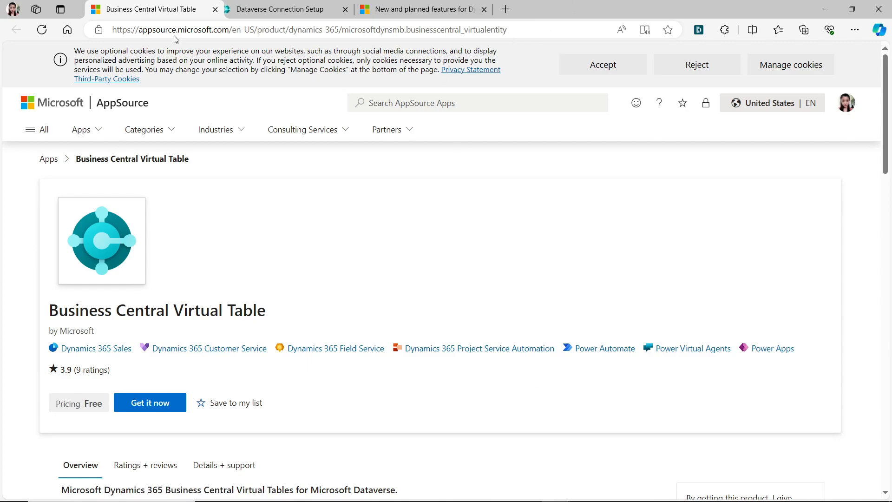
click(206, 9)
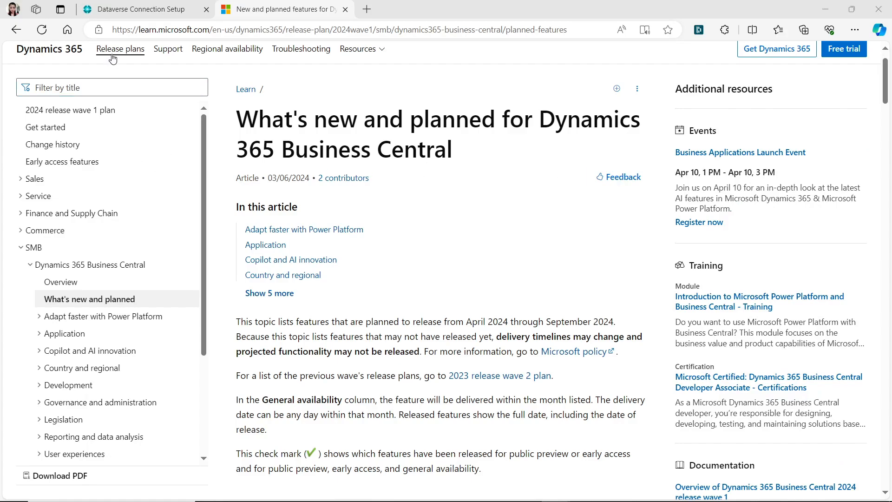
click(142, 9)
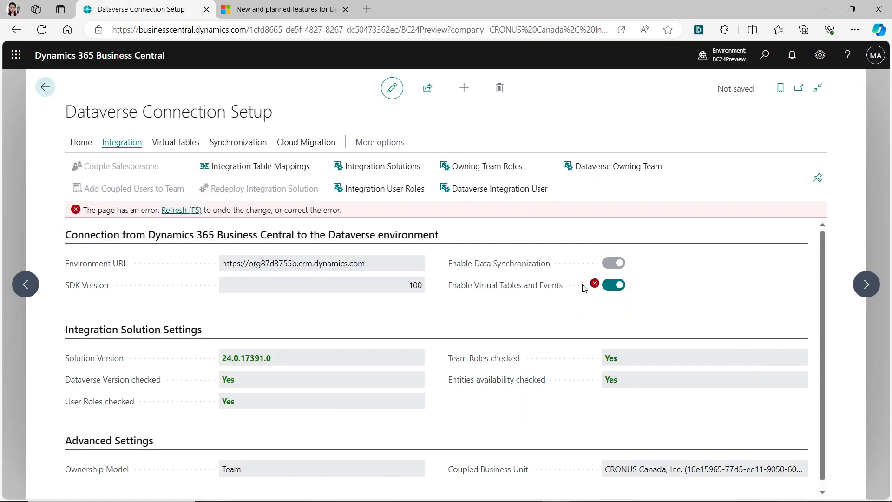
click(615, 285)
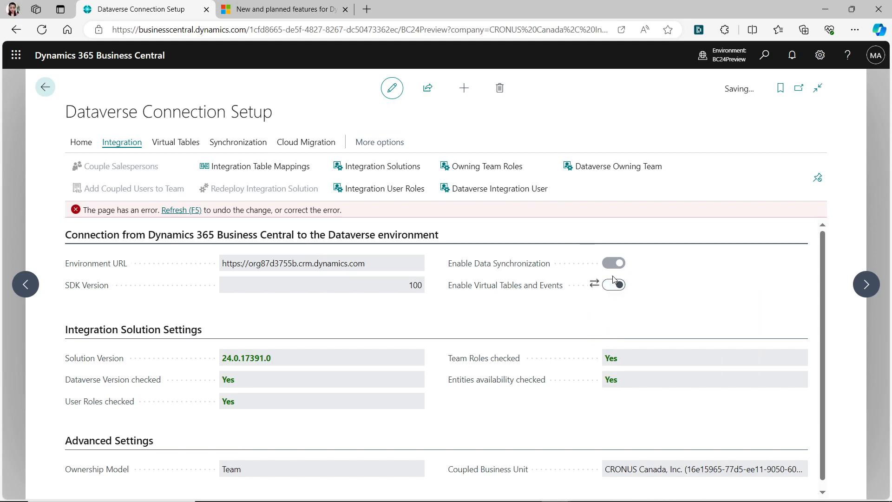
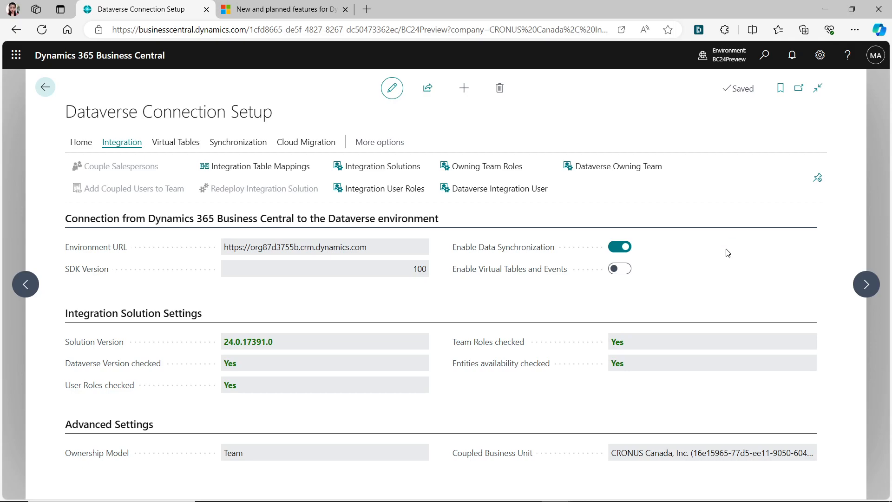
- Examine the data synchronization and virtual tables switches and the virtual table actions in the Dataverse Connection Setup
click(509, 278)
mouse_move(524, 278)
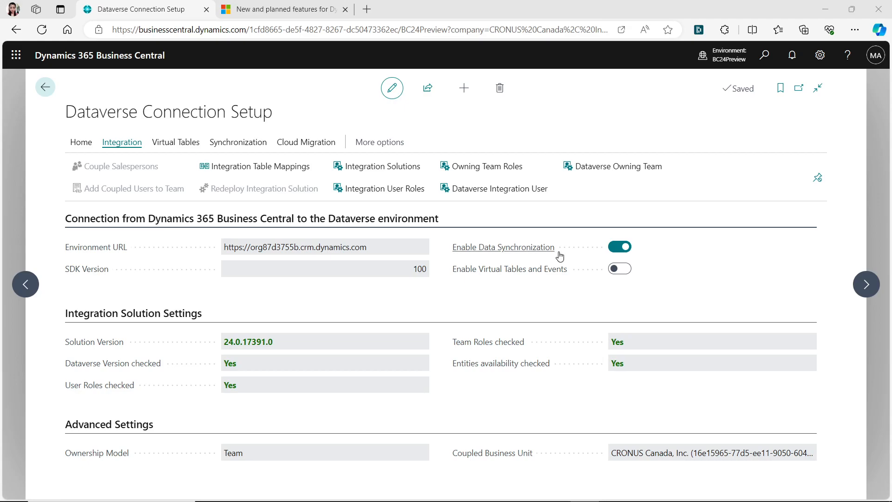
mouse_move(560, 256)
click(183, 145)
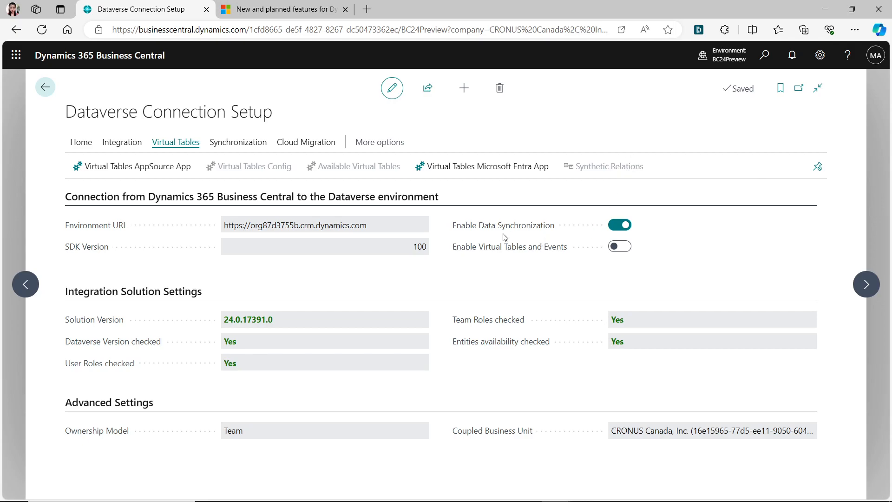
mouse_move(510, 233)
- Leave the Dataverse setup and open the SHOPIFYPLUS Shopify shop card in expanded view
click(45, 87)
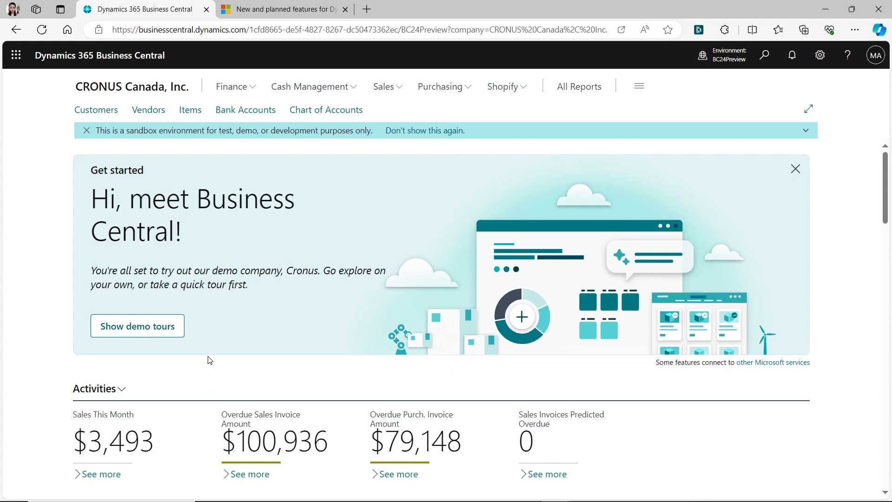
click(524, 89)
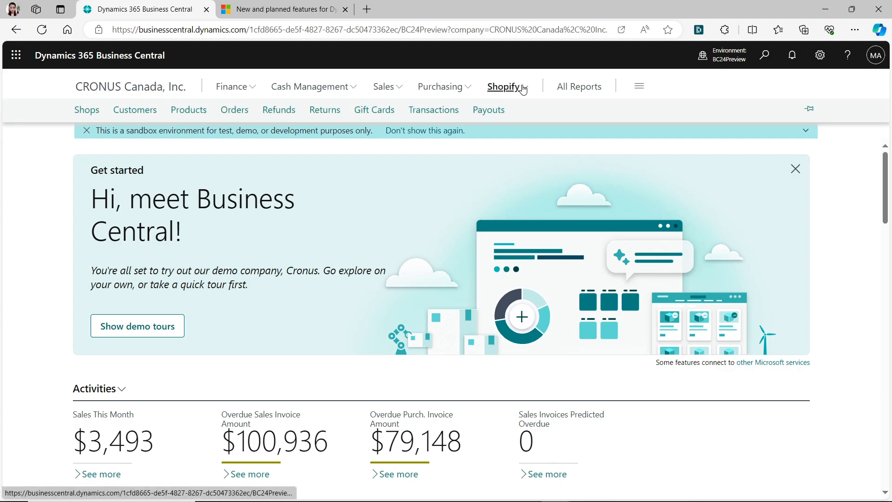
click(89, 111)
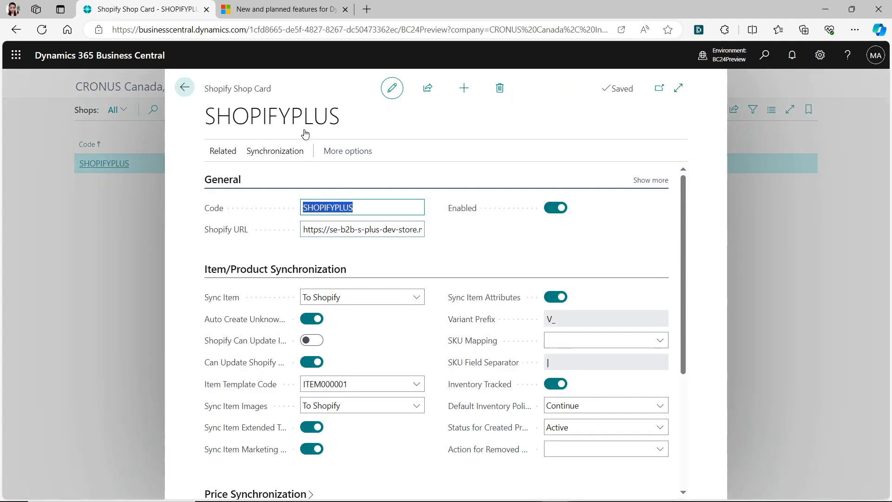
click(679, 88)
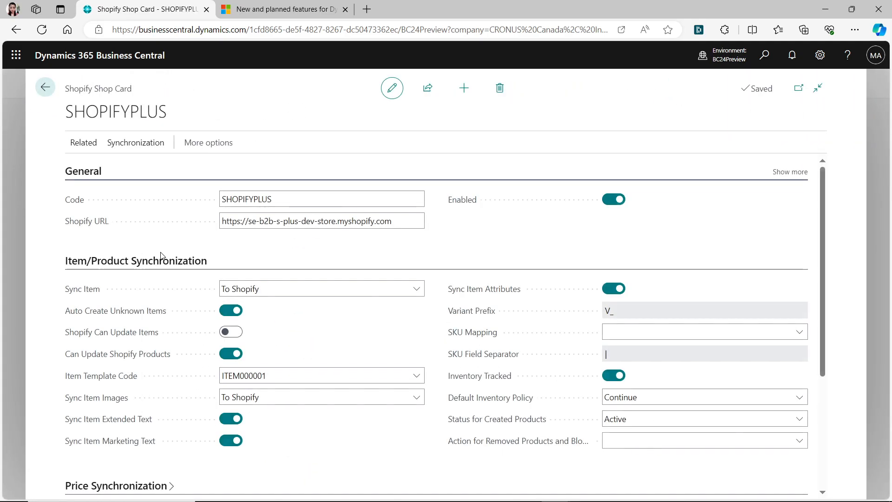
- Get the Shopify catalogs for the shop with no shop code filter and return to the shop card
click(70, 147)
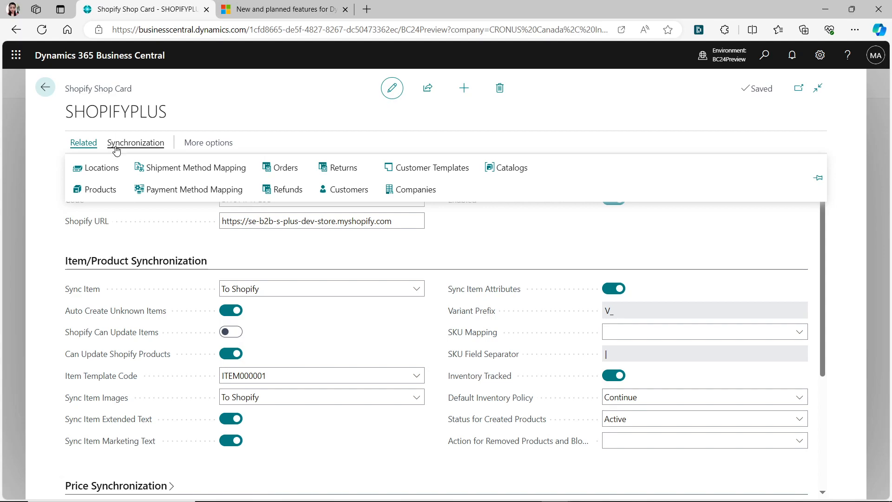
click(512, 168)
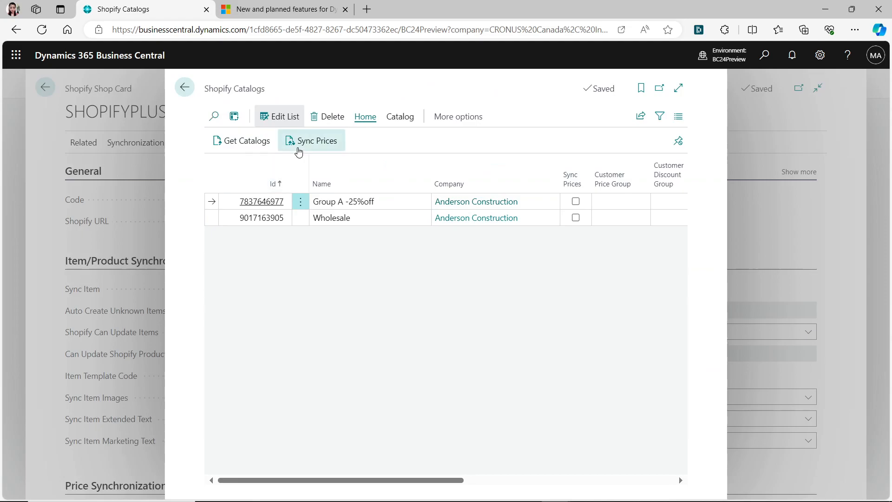
click(230, 142)
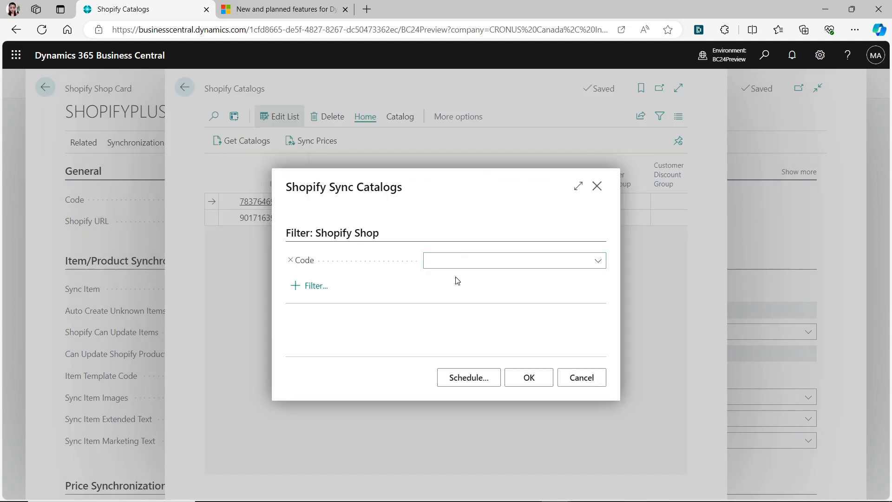
click(529, 375)
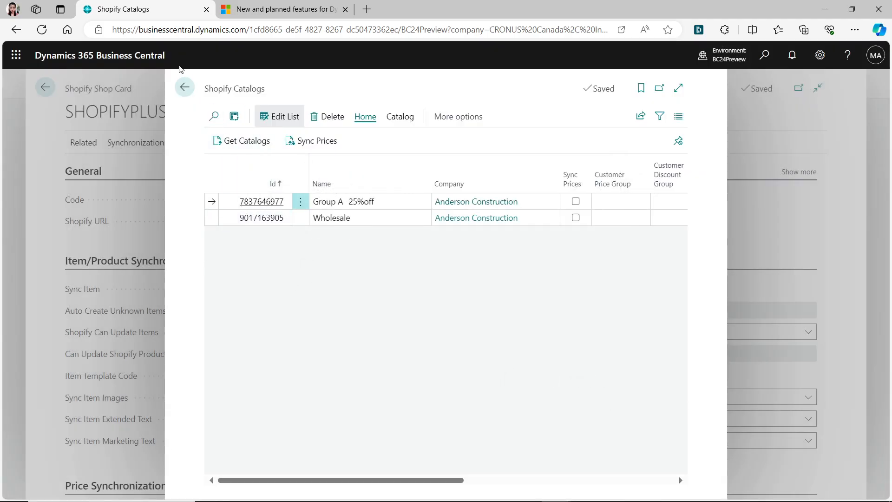
click(185, 89)
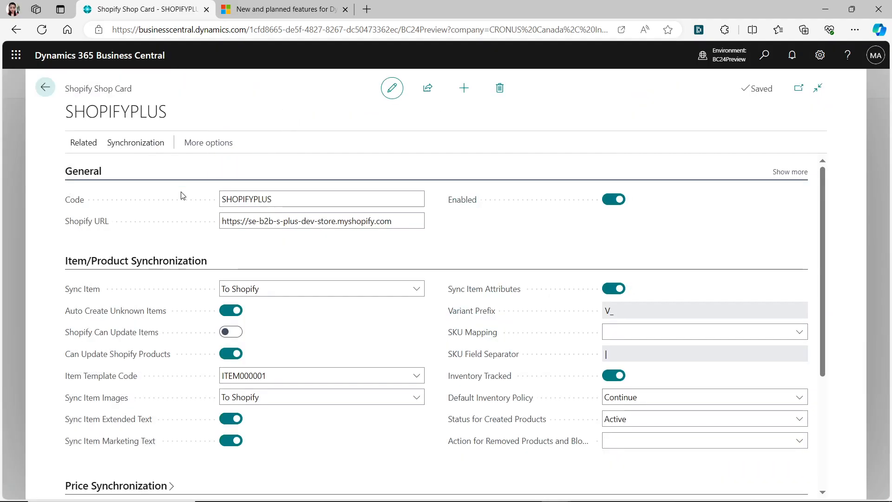
- View the shop's Shopify companies, hide the main contact details and return to the shop card
click(83, 146)
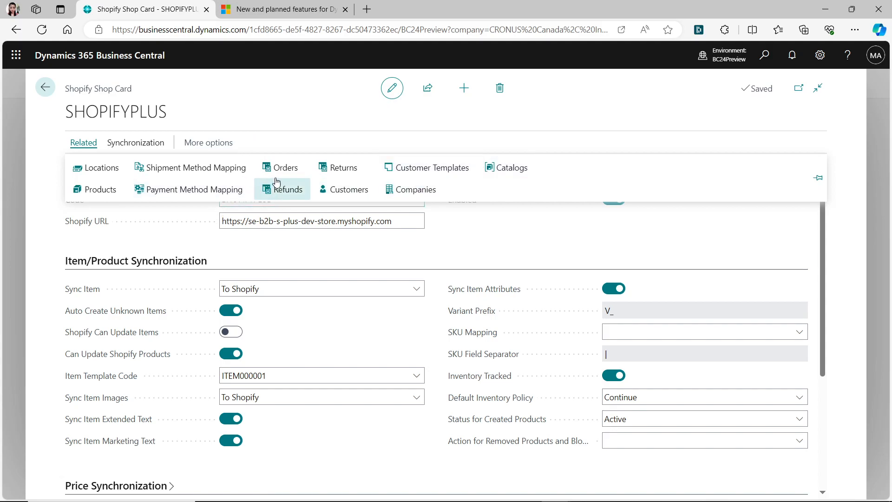
click(425, 189)
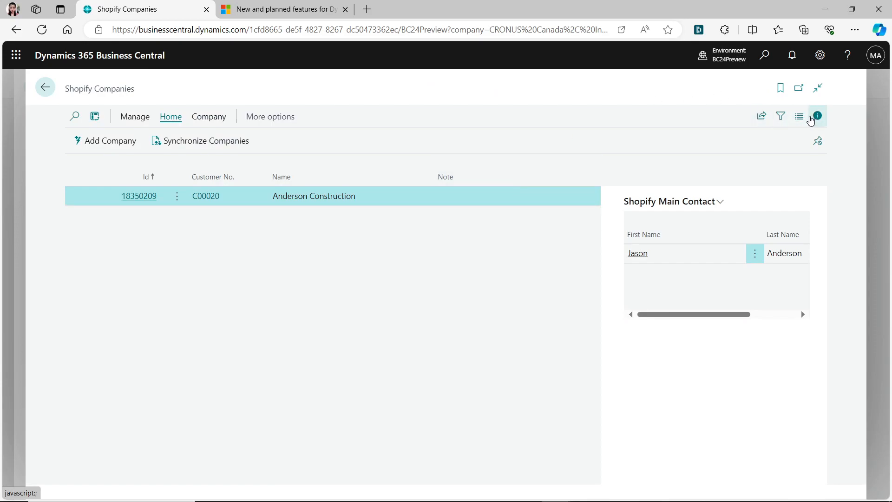
click(818, 117)
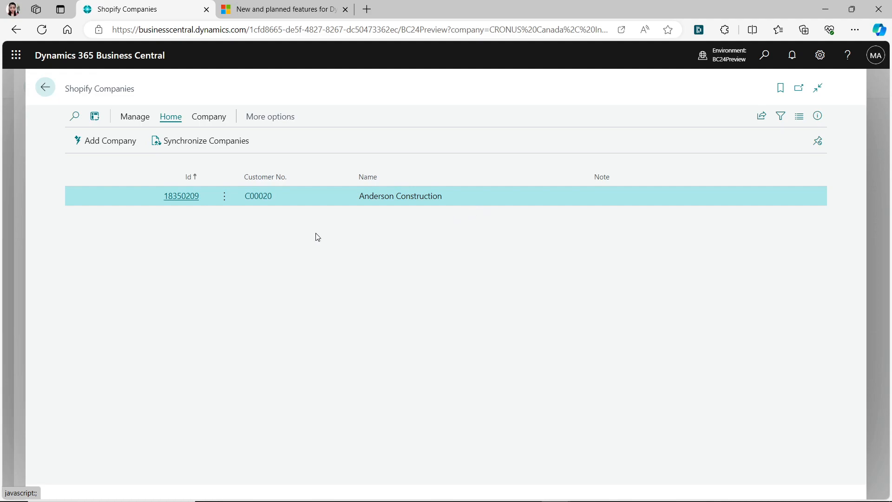
click(52, 95)
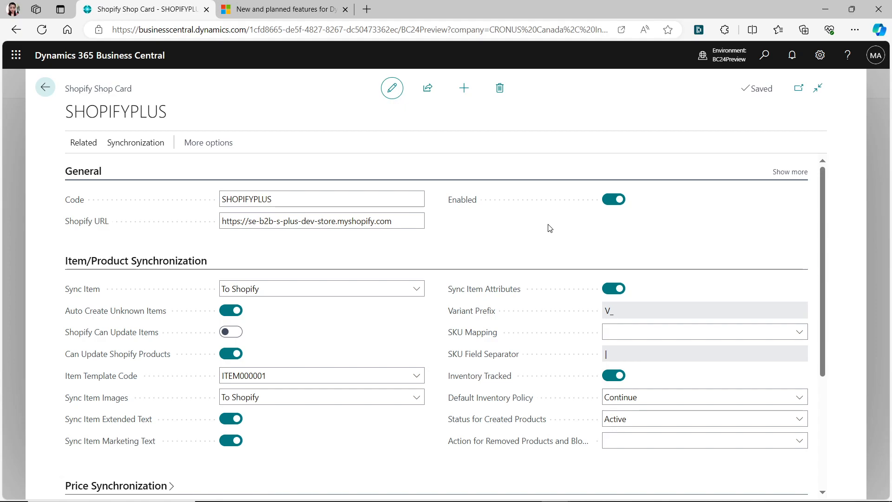
- Synchronize companies from the shop's Shopify Companies list and return to the shop card
click(150, 145)
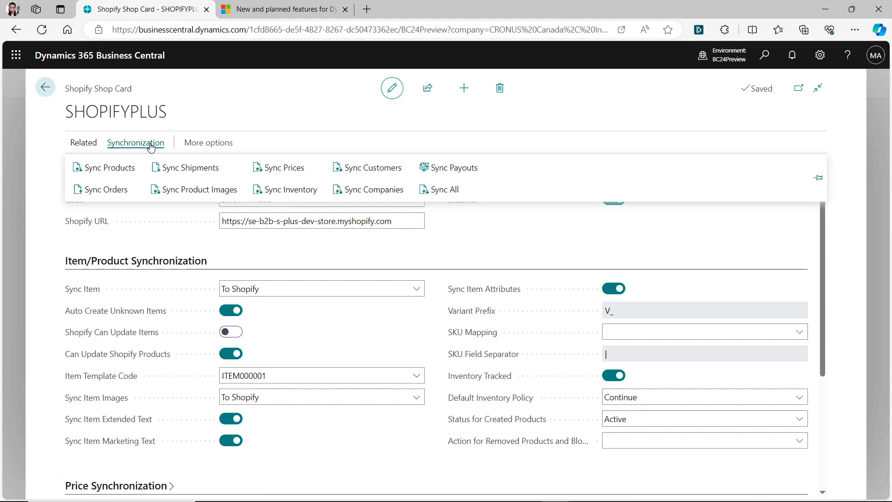
click(90, 147)
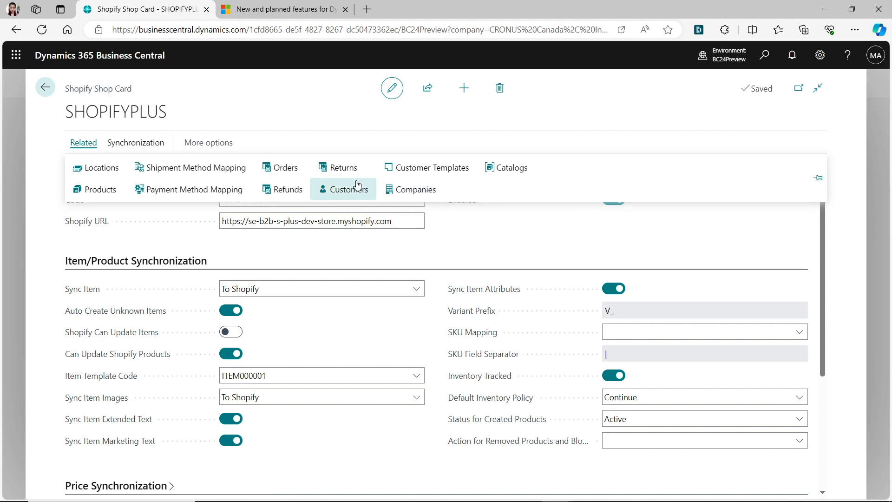
click(409, 192)
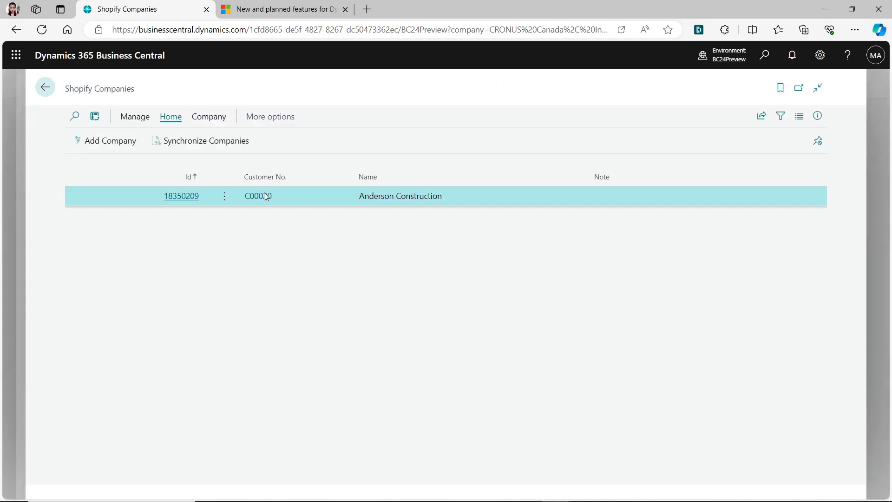
click(182, 147)
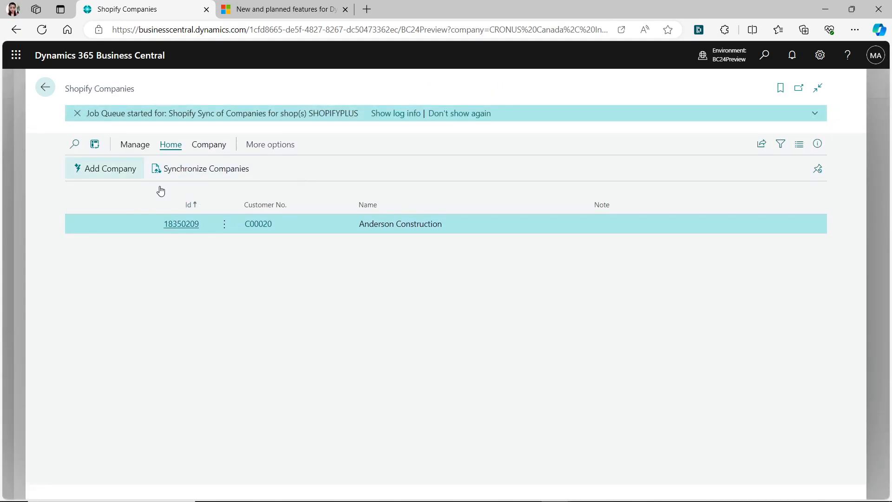
click(44, 88)
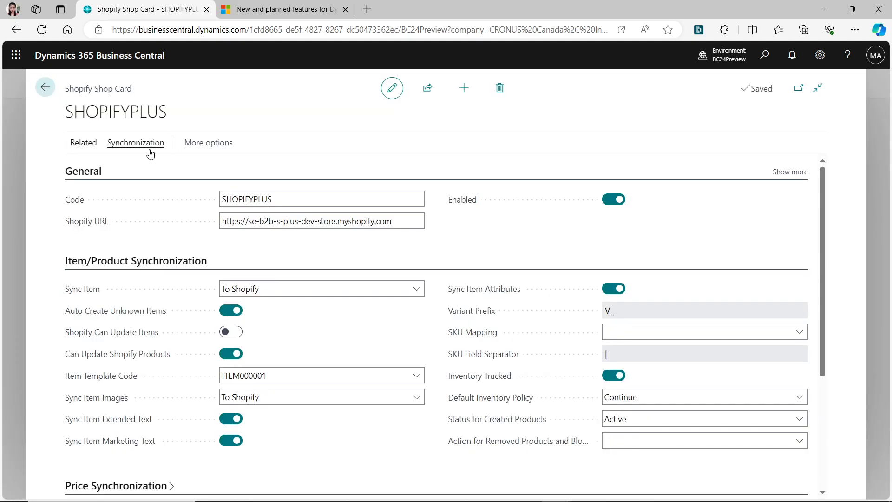
click(109, 145)
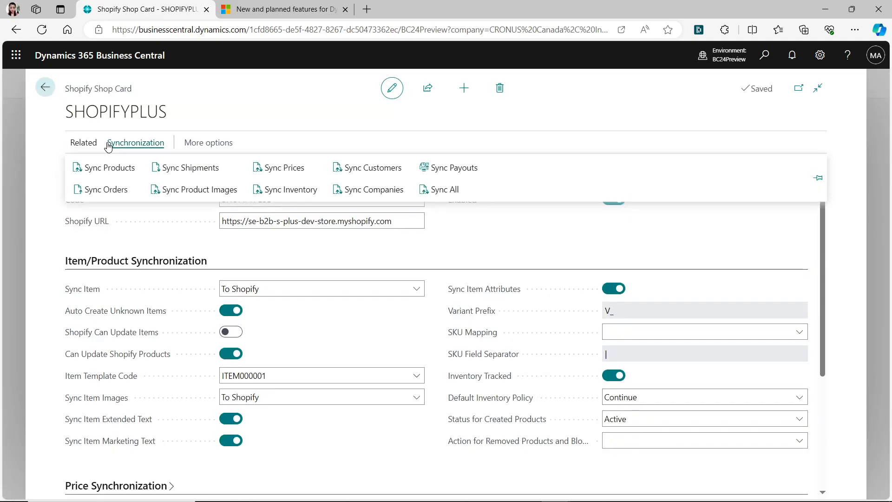
click(80, 143)
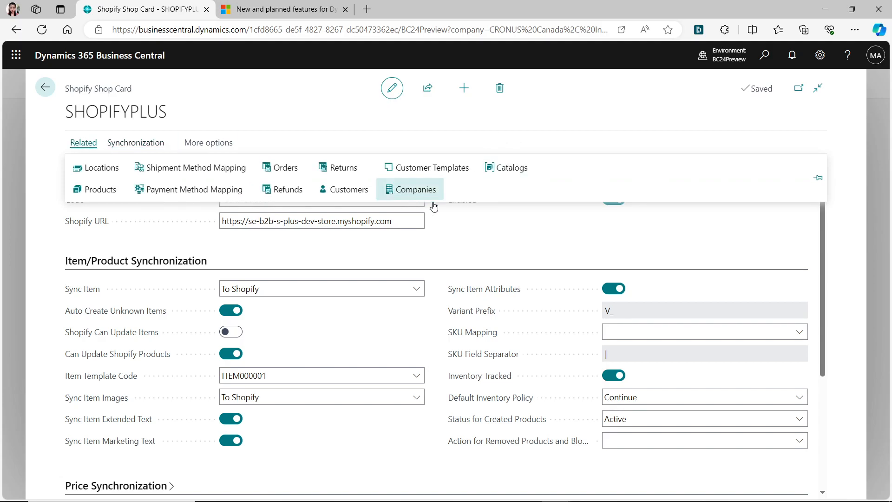
click(476, 227)
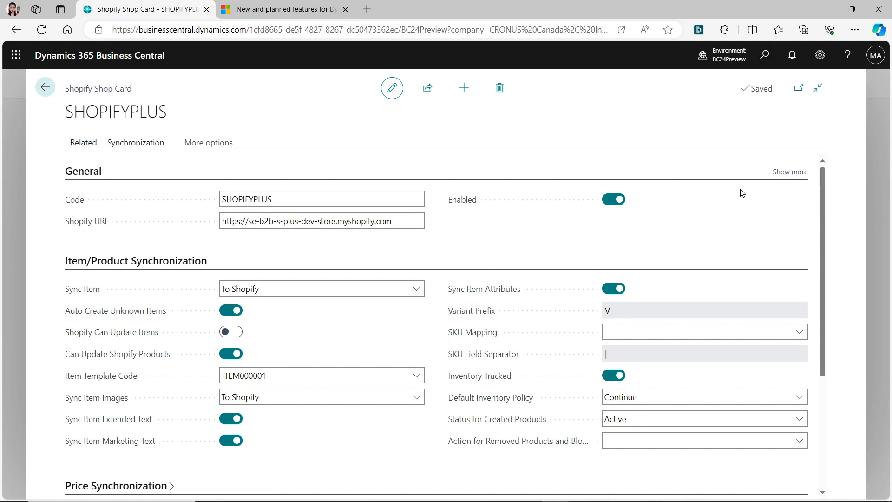
- Expand the B2B Company Synchronization settings and examine the choices for Company Import from Shopify
scroll(827, 249, down, 4)
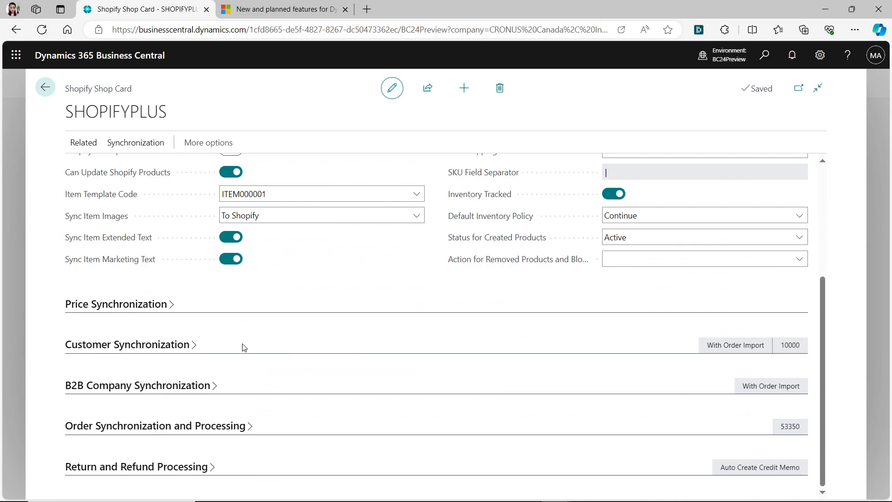
click(192, 388)
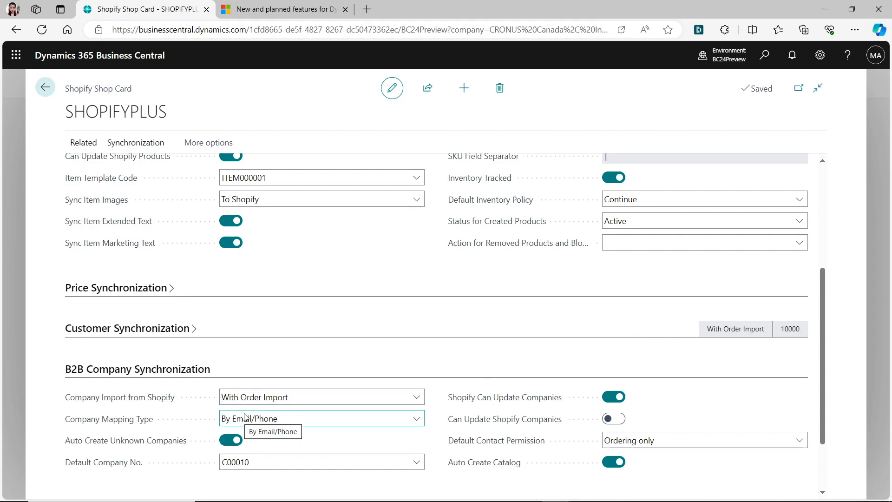
click(326, 398)
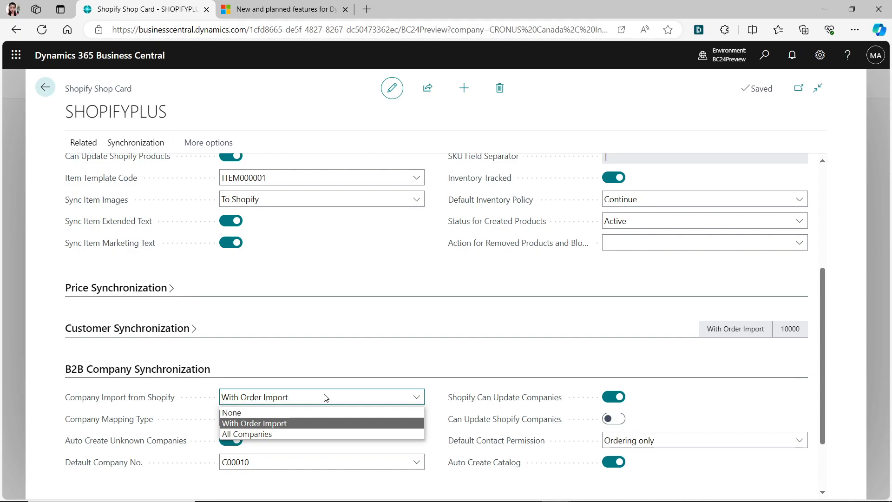
click(326, 398)
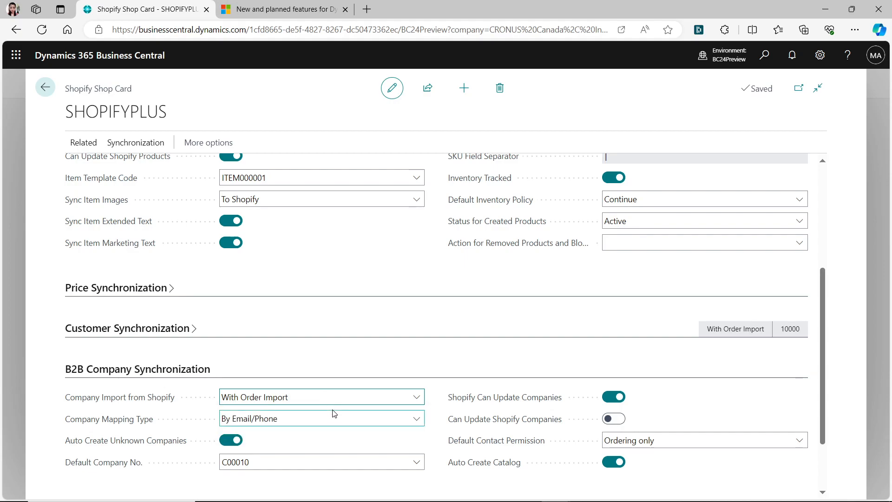
click(335, 399)
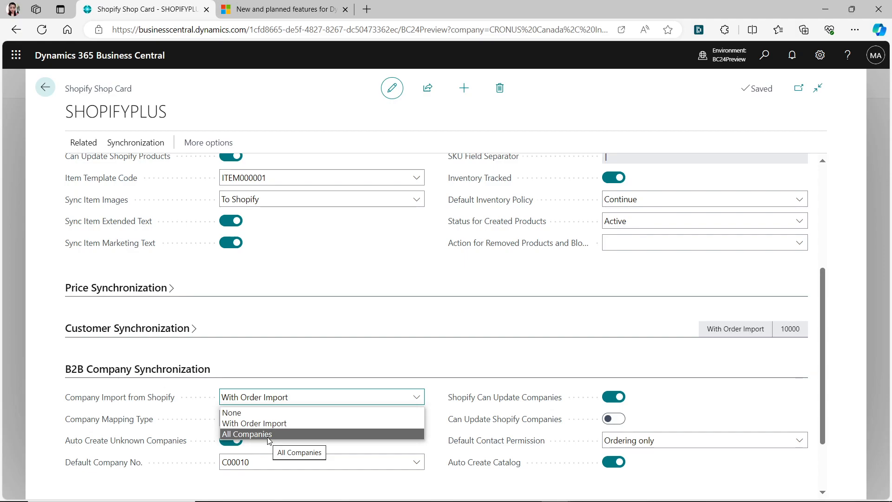
click(299, 369)
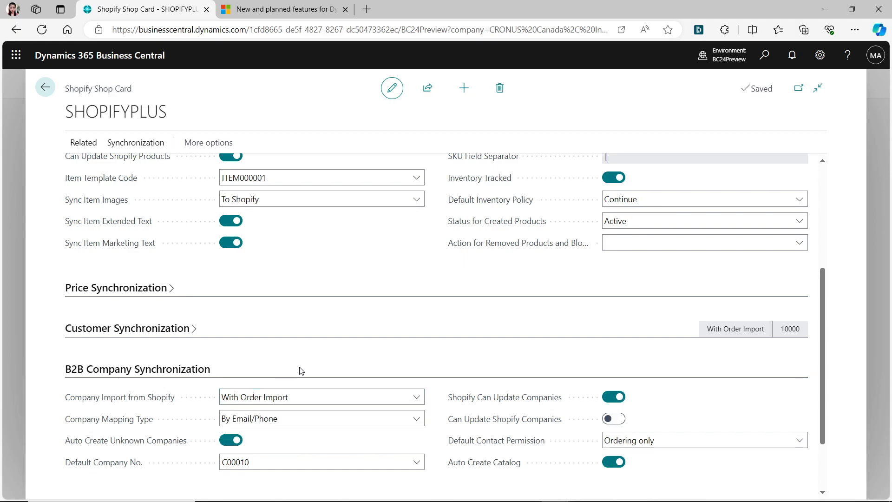
- Examine the choices for Company Mapping Type in the B2B Company Synchronization settings
click(416, 421)
click(416, 420)
click(416, 420)
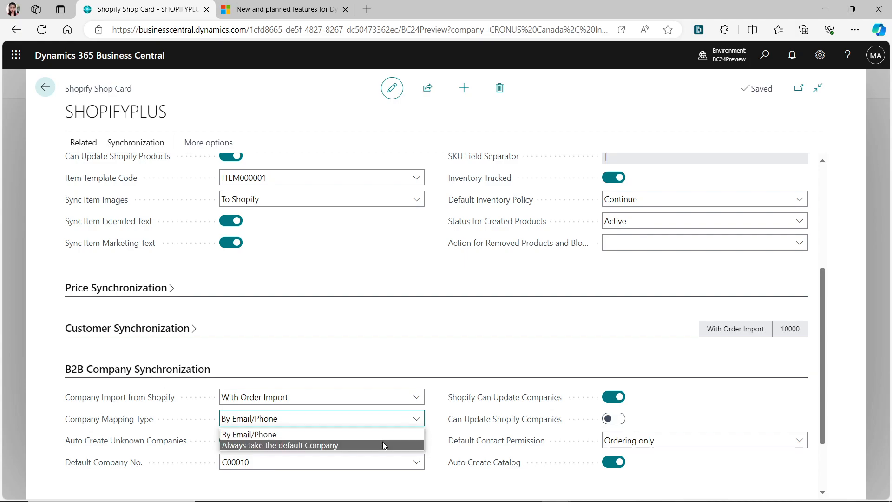
click(423, 369)
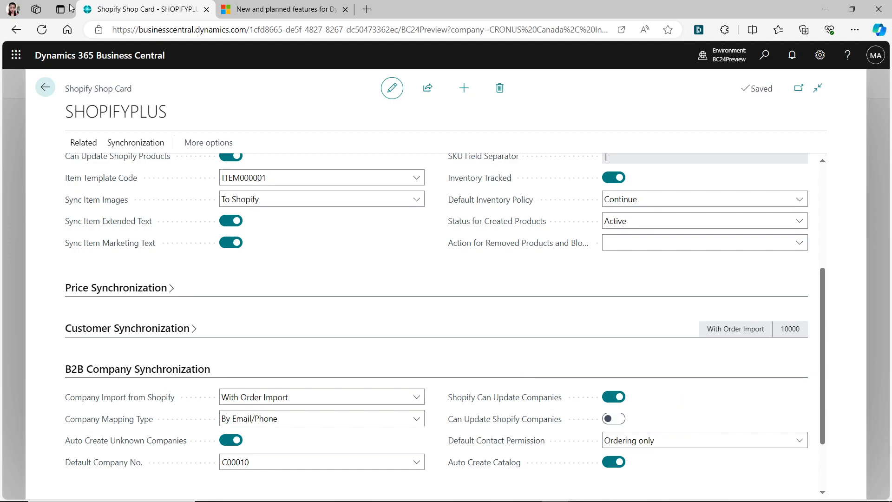
- Leave the shop card for the home page and open the CA business unit's card by searching for "business unit"
click(48, 88)
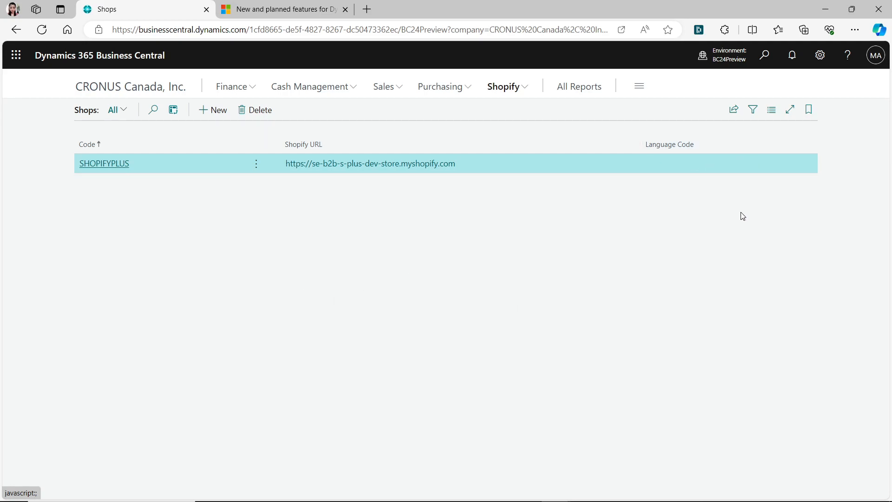
click(173, 94)
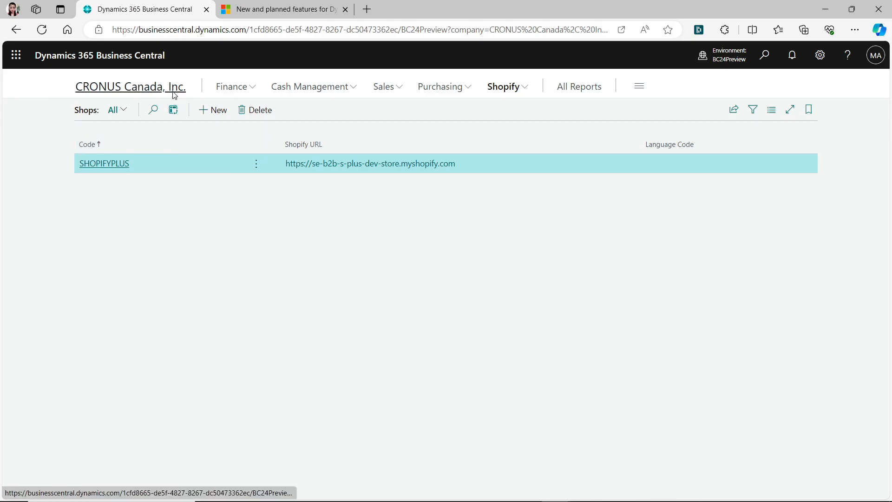
click(764, 62)
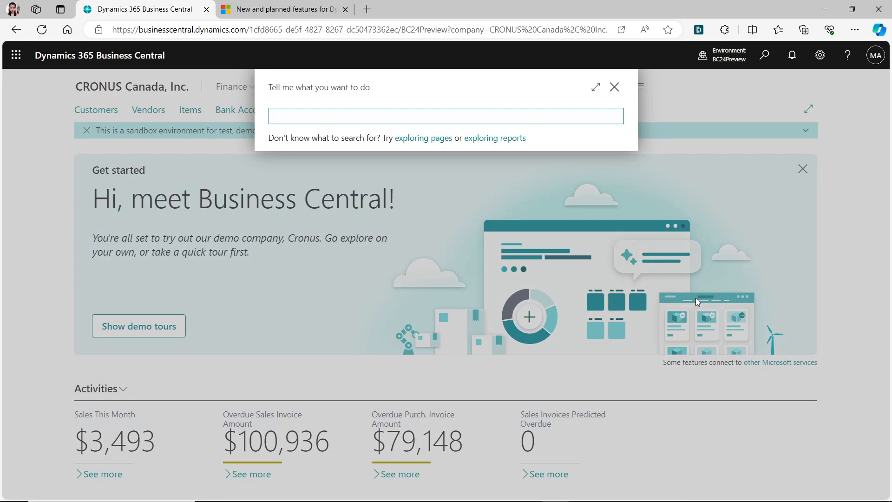
text(business unit)
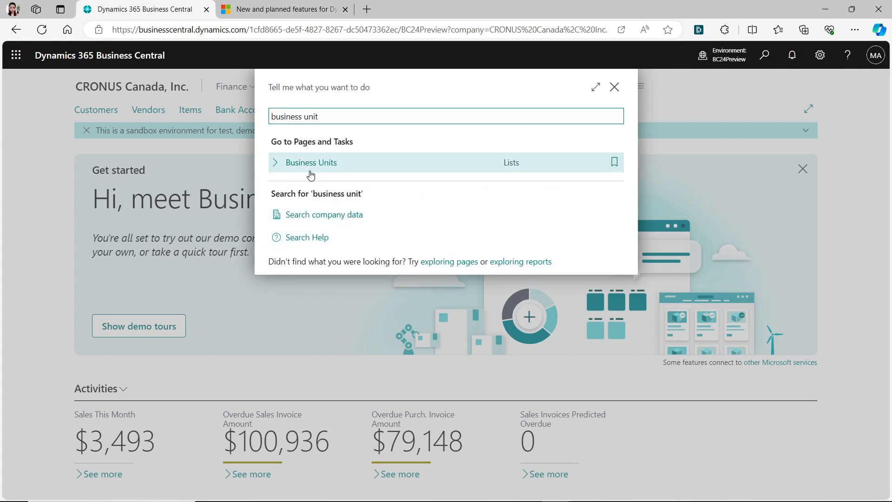
click(313, 164)
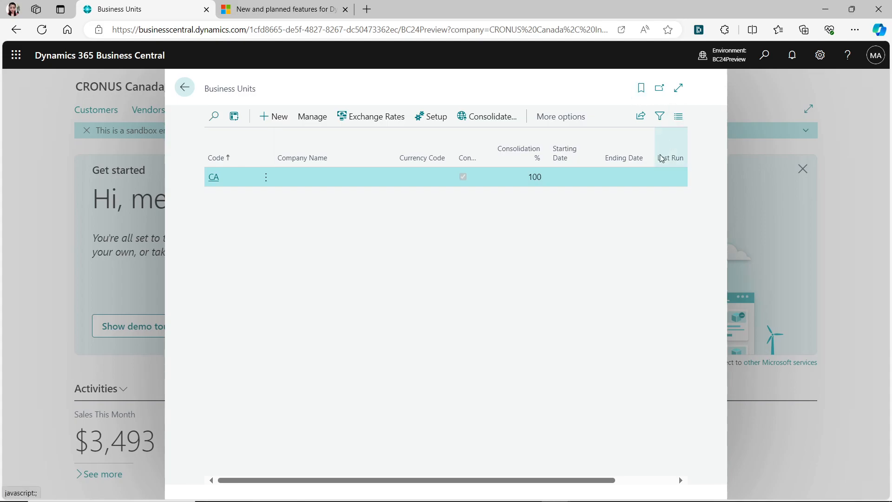
click(213, 177)
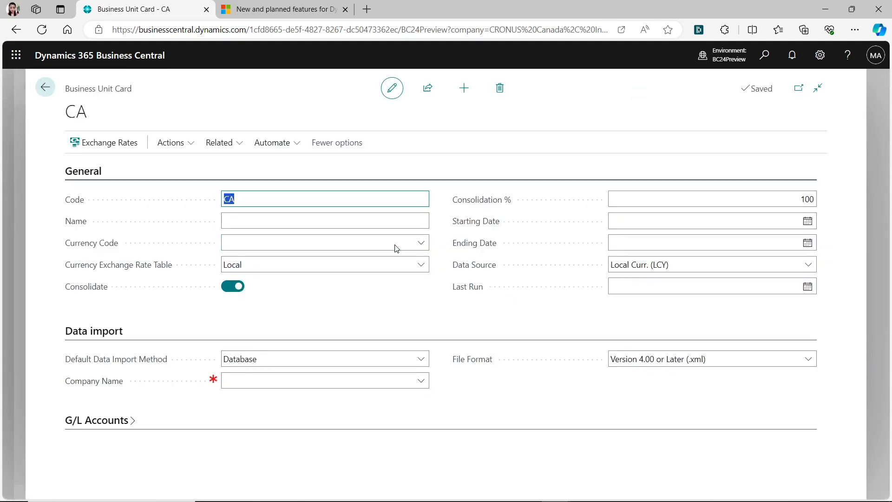
- View the CA business unit's exchange rate setup and its previous consolidation rates without changes, and return to the home page
click(95, 143)
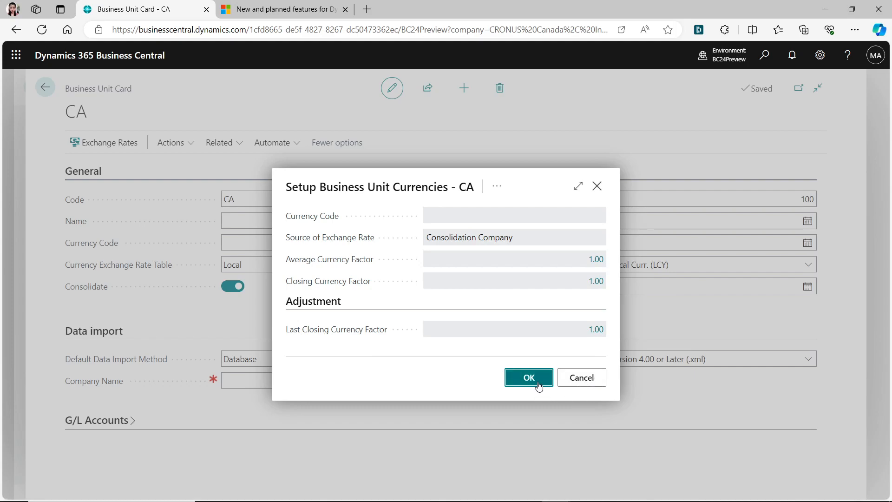
click(494, 189)
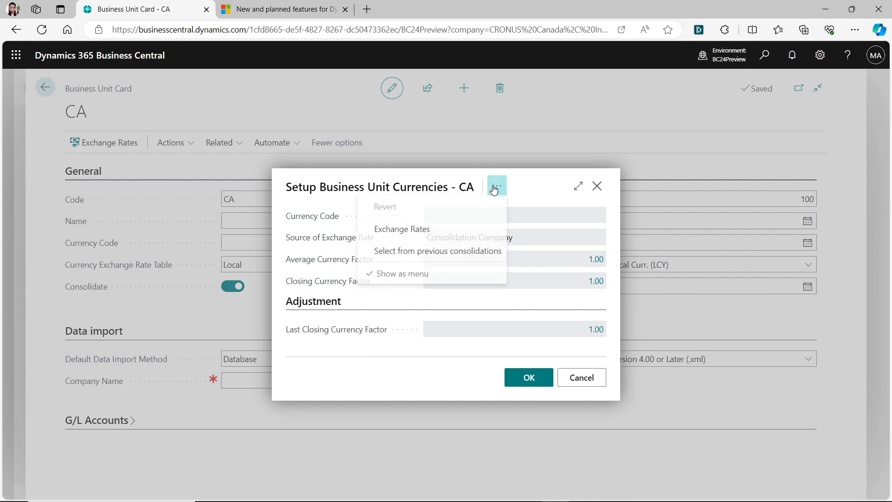
click(457, 257)
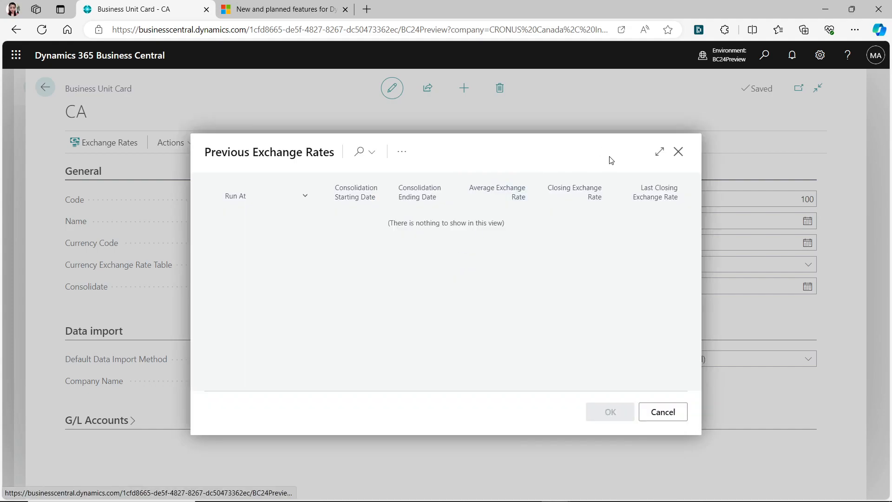
click(678, 151)
click(583, 378)
click(45, 87)
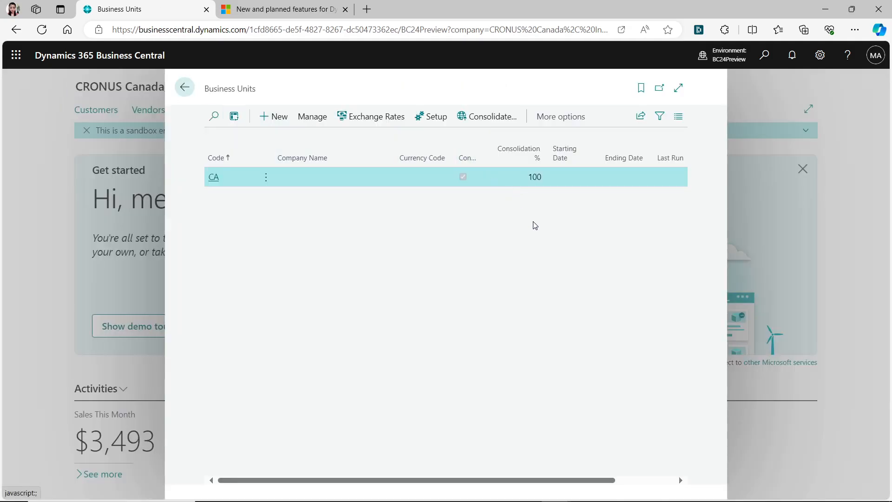
click(186, 87)
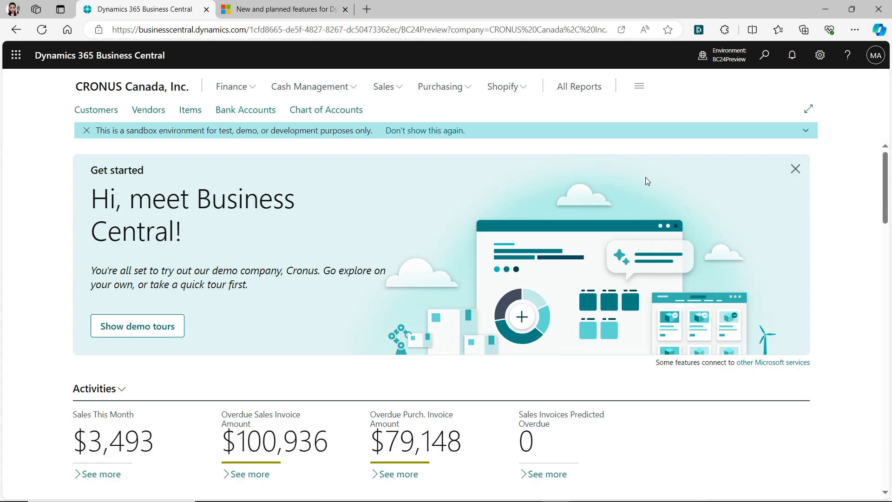
- Search for the general journal page and open General Journals
click(766, 56)
text(general our)
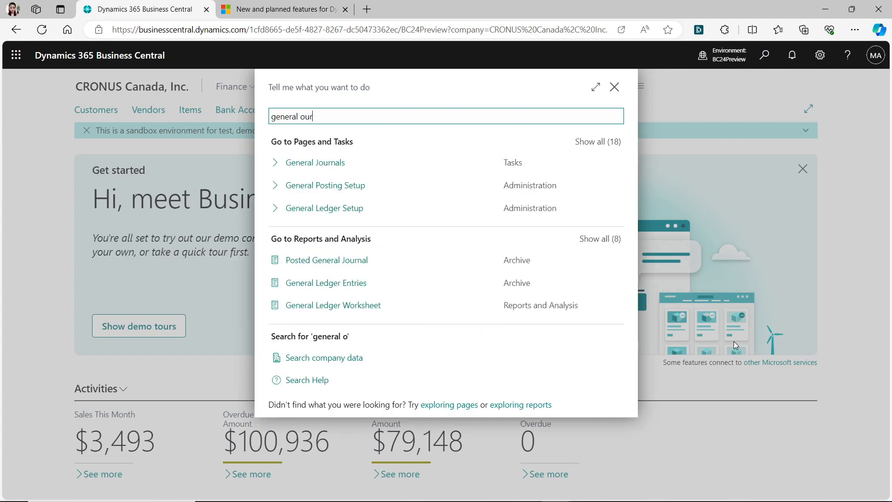
click(321, 162)
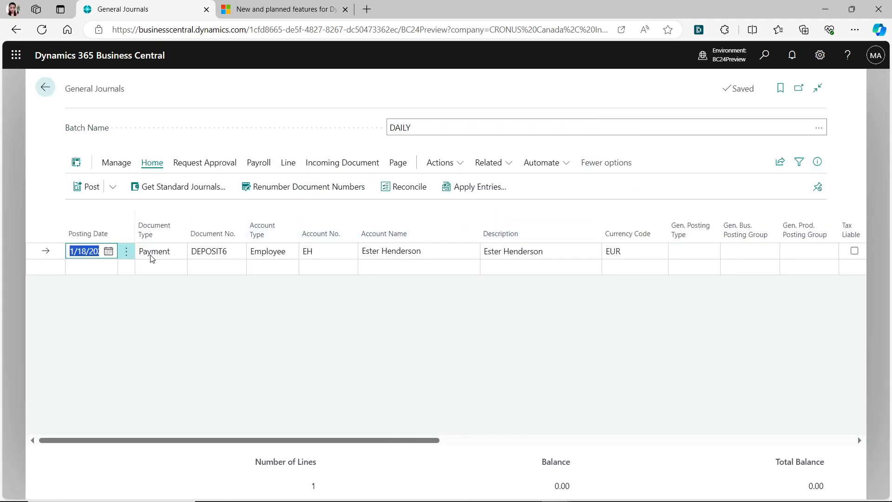
- Examine the Currency Code choices on the employee payment line in the DAILY batch and return to the home page
click(642, 252)
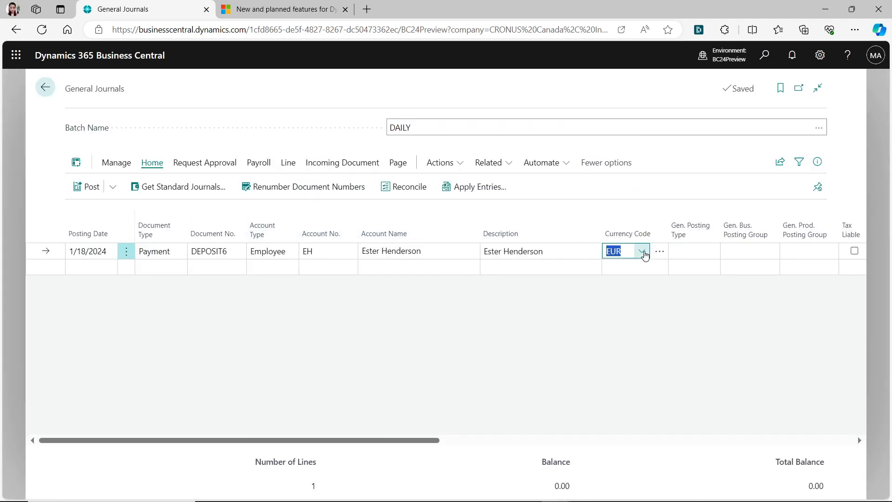
click(643, 253)
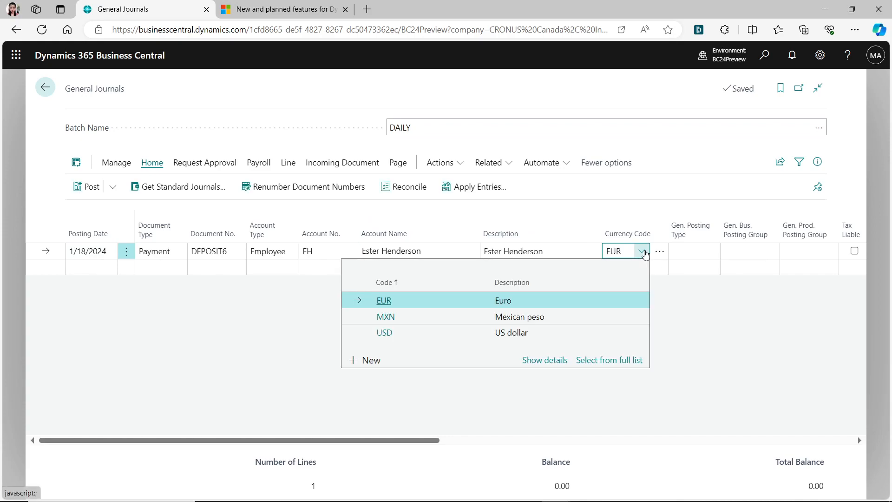
click(643, 253)
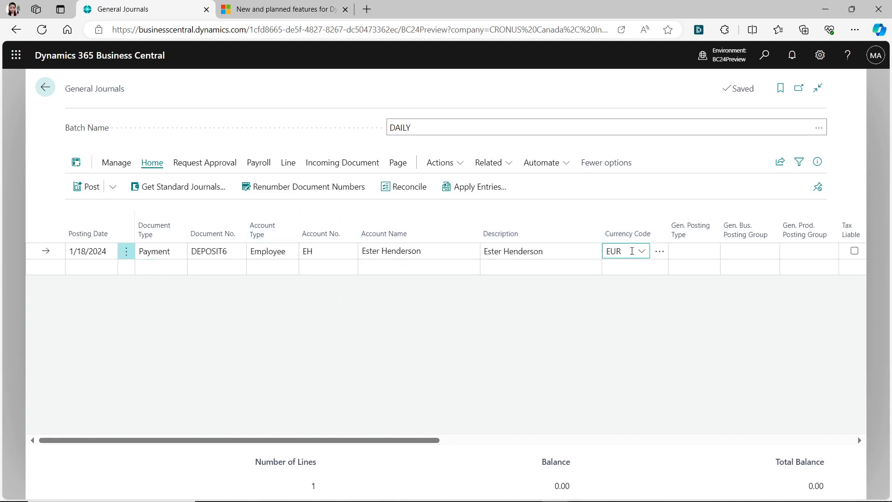
click(641, 254)
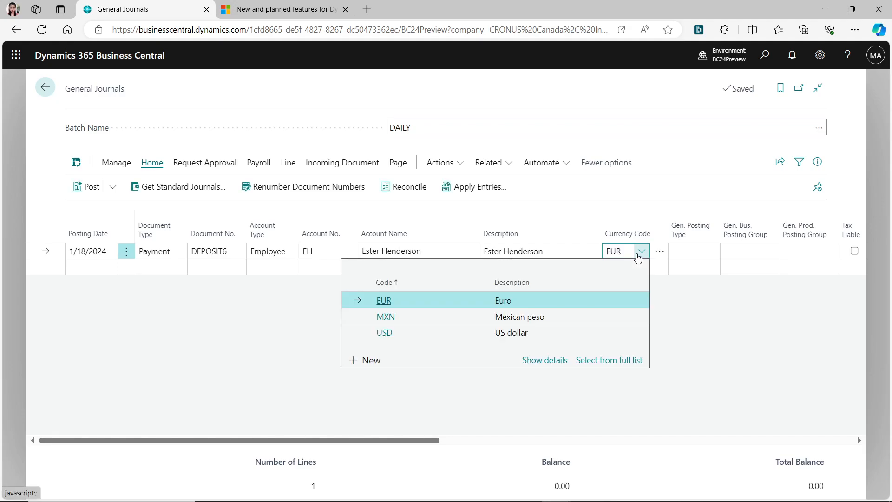
click(640, 253)
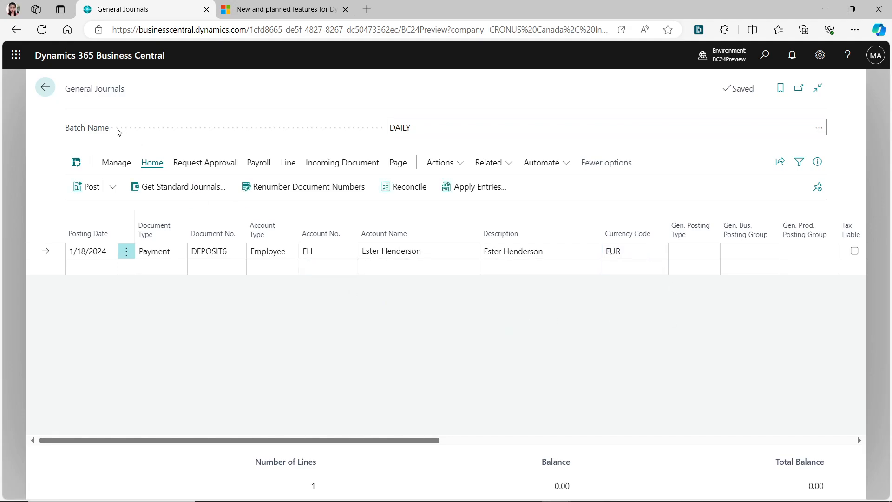
click(45, 87)
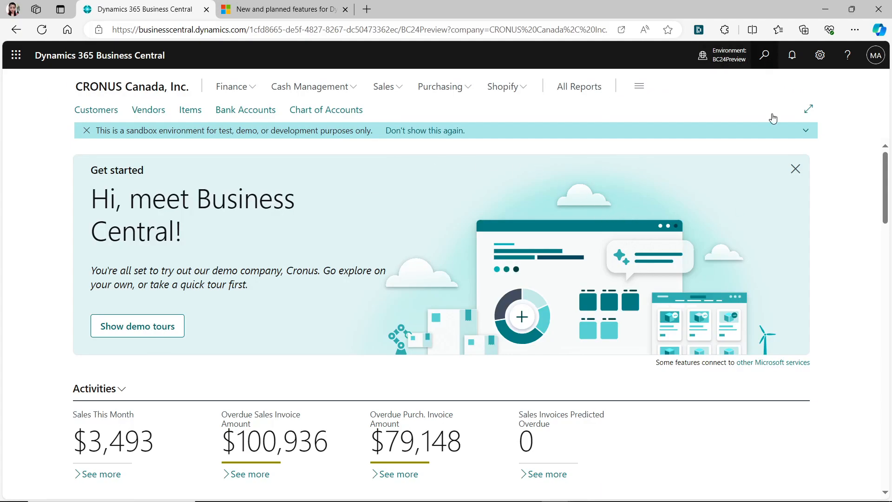
- Open the Cash account card from the Chart of Accounts and view its Revaluation settings with the details pane hidden
click(765, 55)
text(chart of)
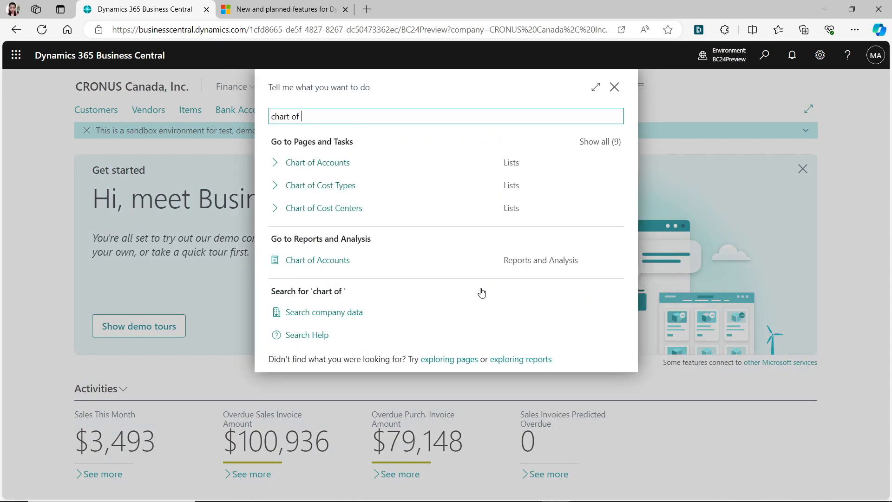
click(345, 168)
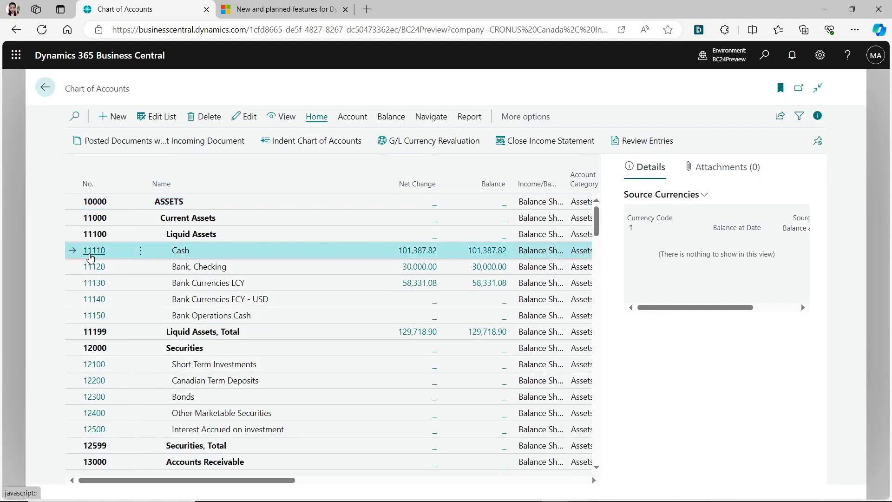
click(91, 253)
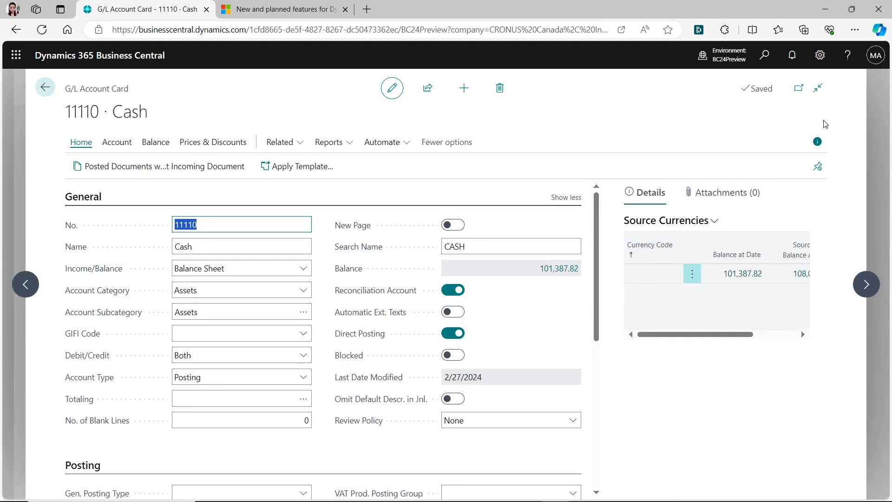
click(818, 141)
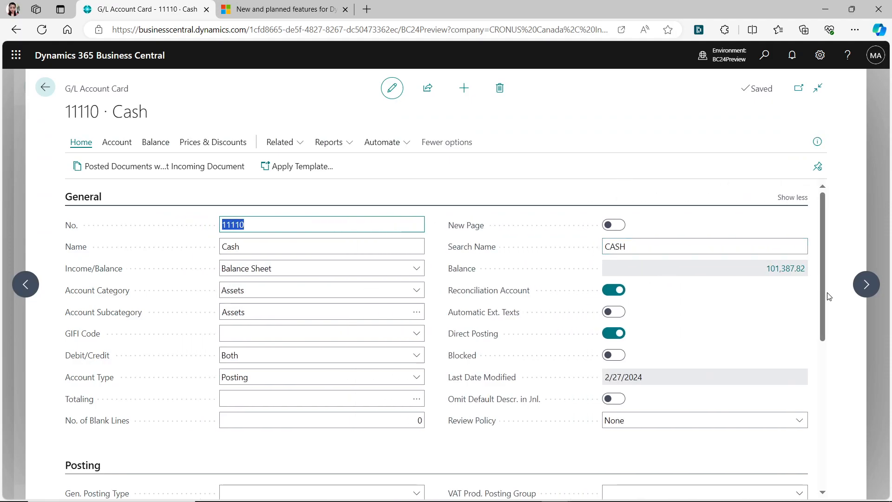
scroll(830, 296, down, 5)
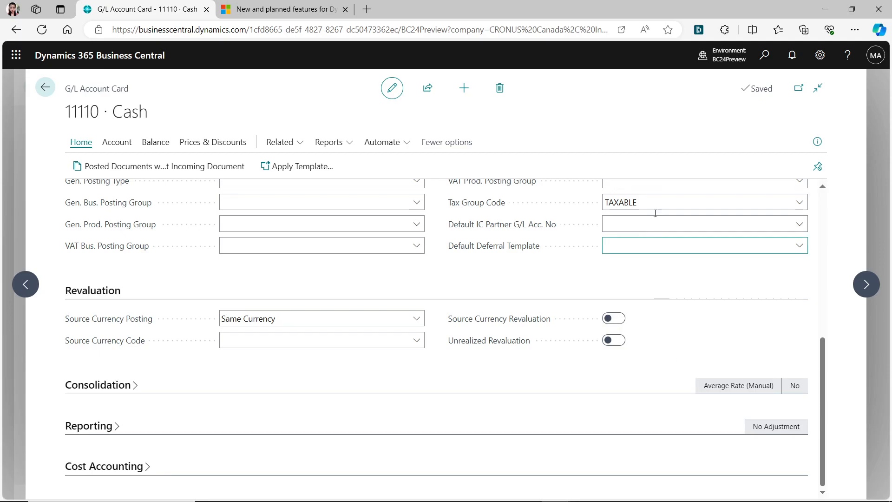
- Search for "g/l revalu", view the G/L Currency Revaluation options and cancel the report
key(alt+q)
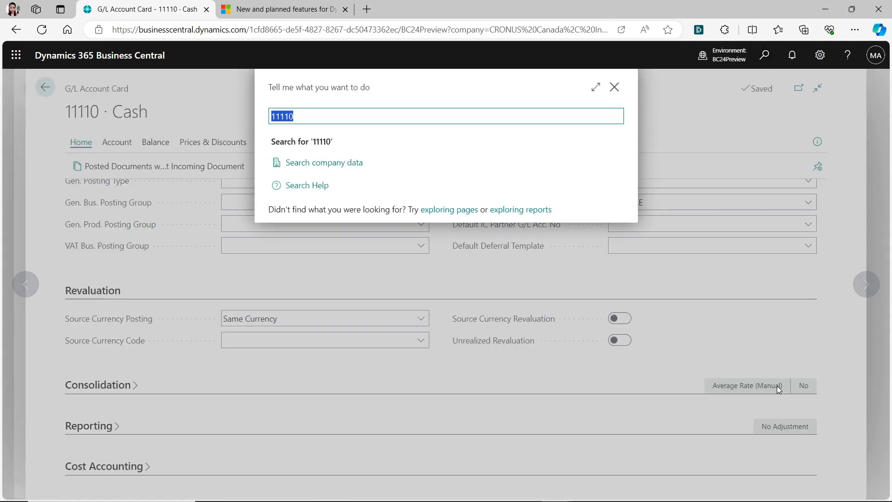
text(g/l)
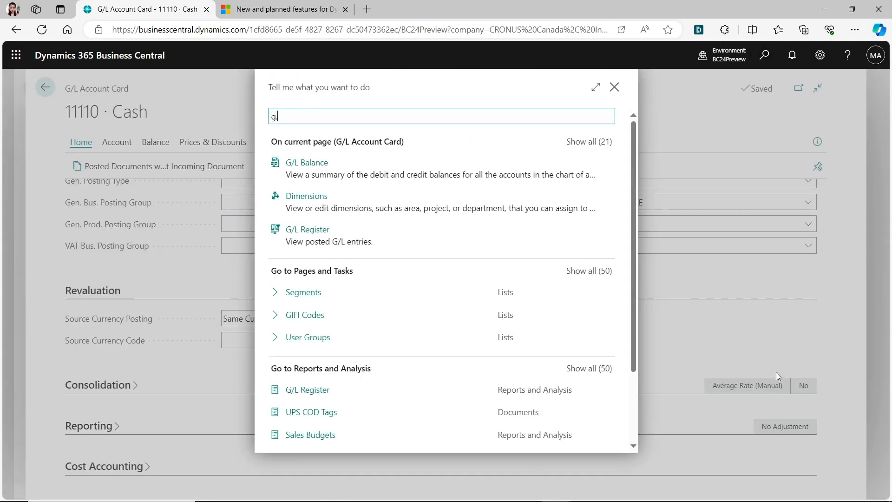
text( rev)
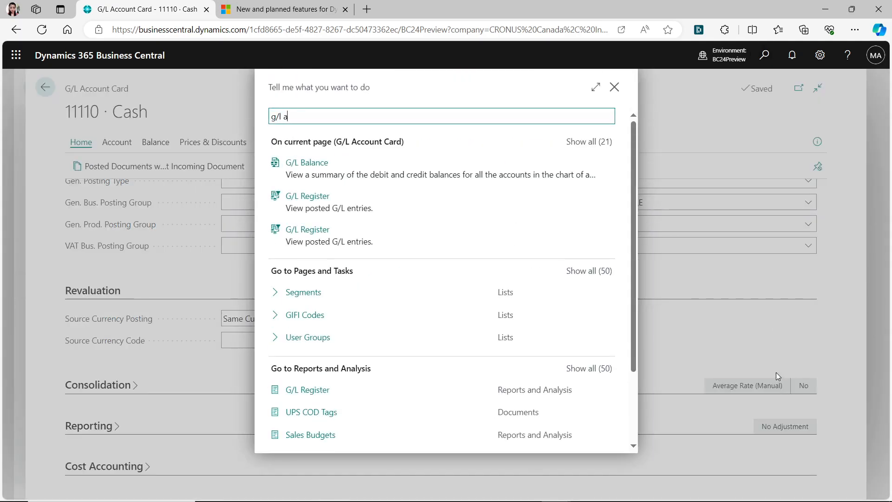
text(alu)
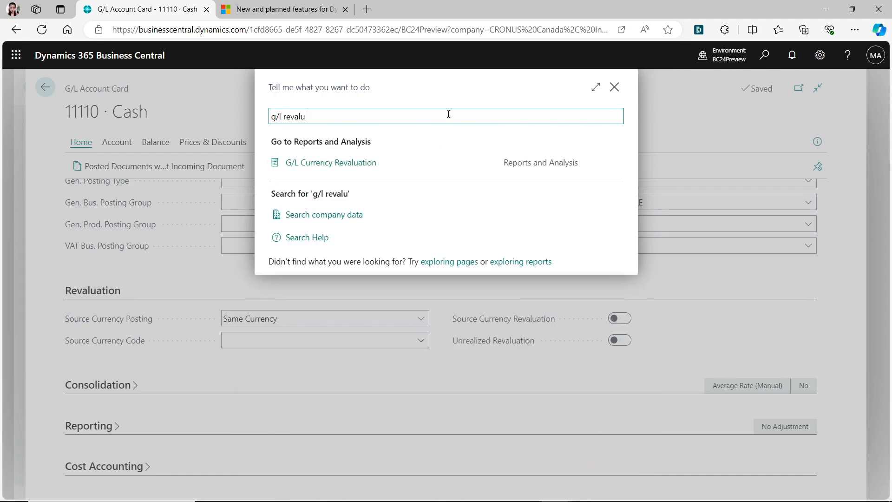
click(365, 163)
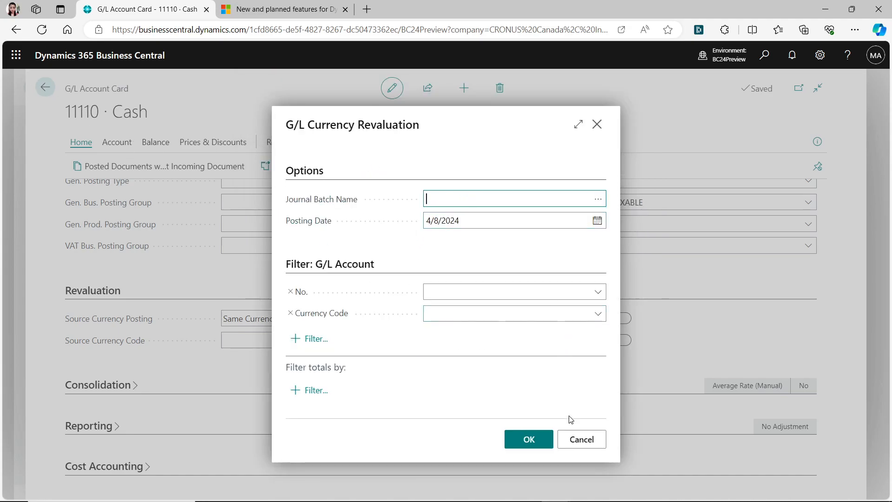
click(581, 440)
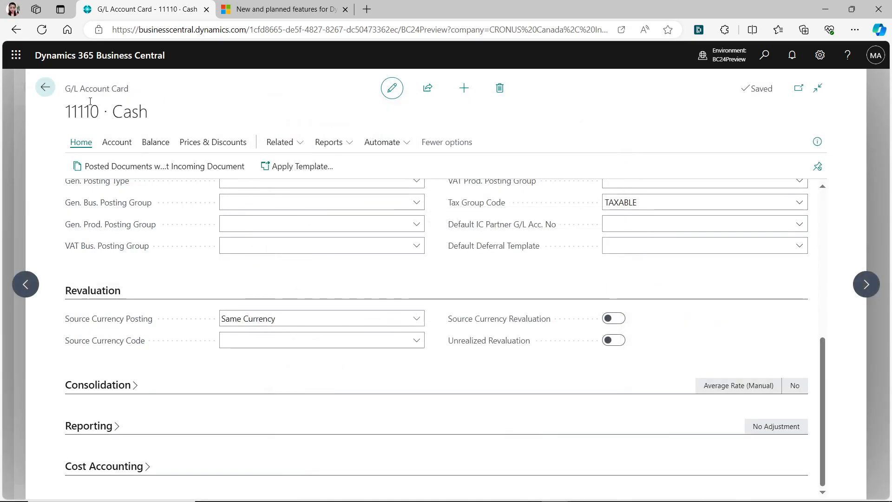
- Go back to the Chart of Accounts, hide its details pane and return to the home page
click(45, 95)
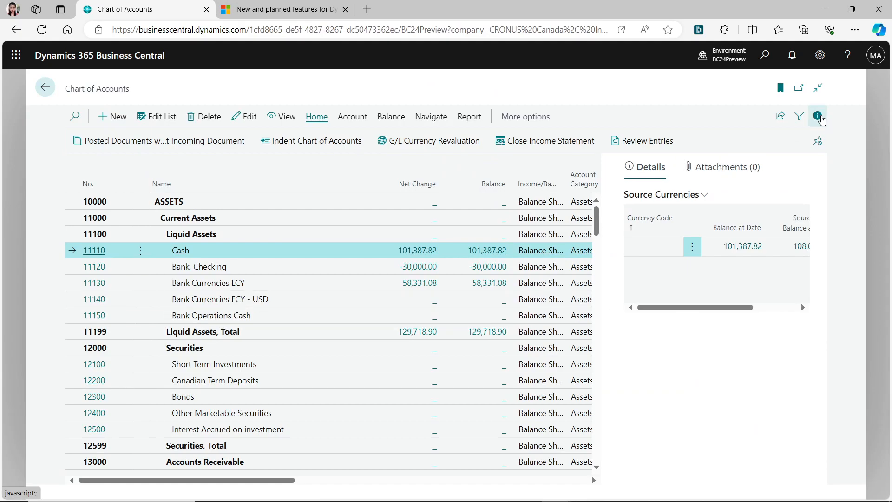
click(818, 116)
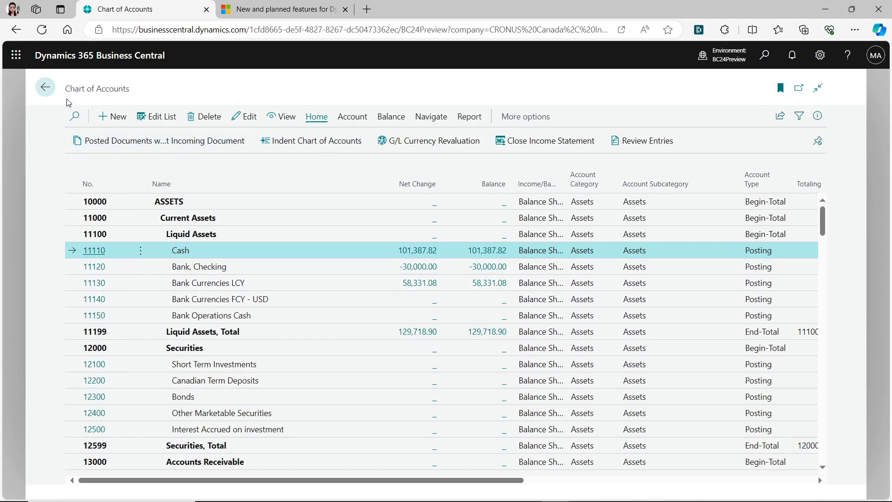
click(46, 89)
- Search for "general jour", replace the search with purchase journals, and open the Purchase Journals page
click(764, 55)
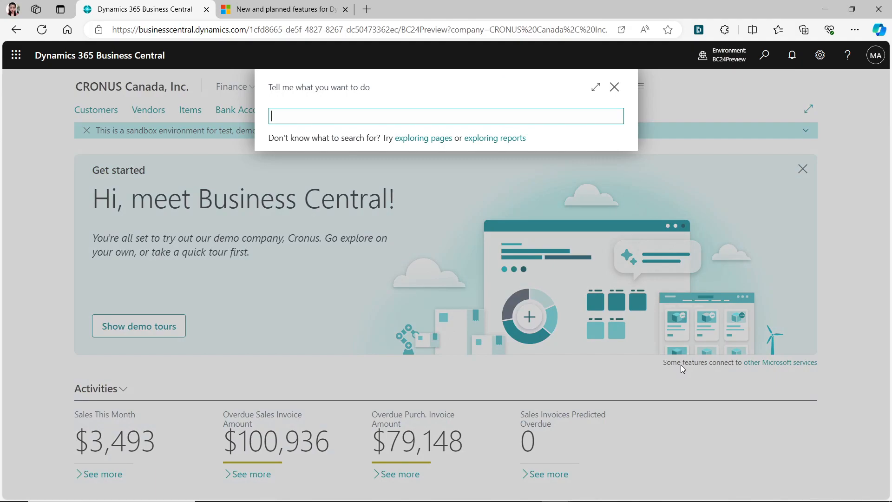
text(general jour)
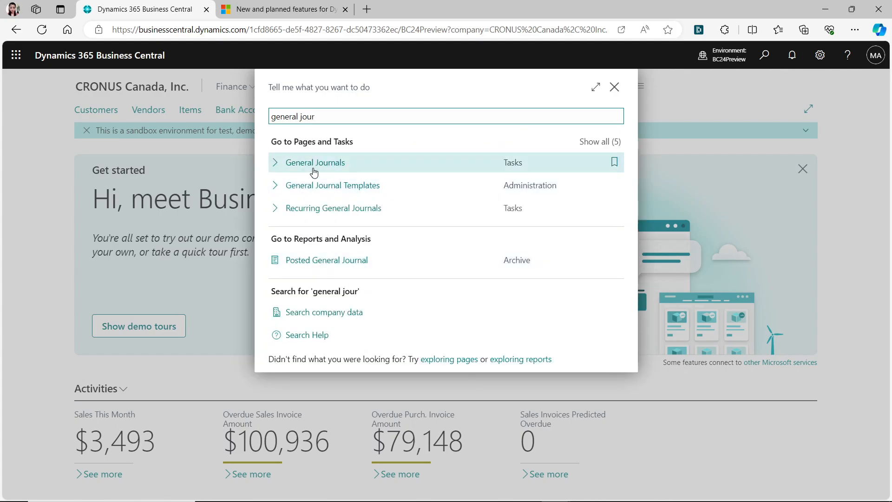
drag(320, 122, 80, 145)
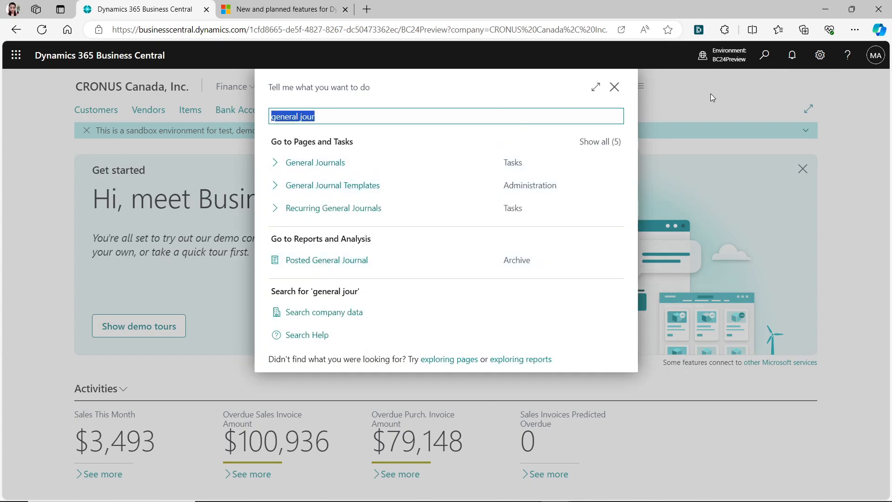
text(purchse jour)
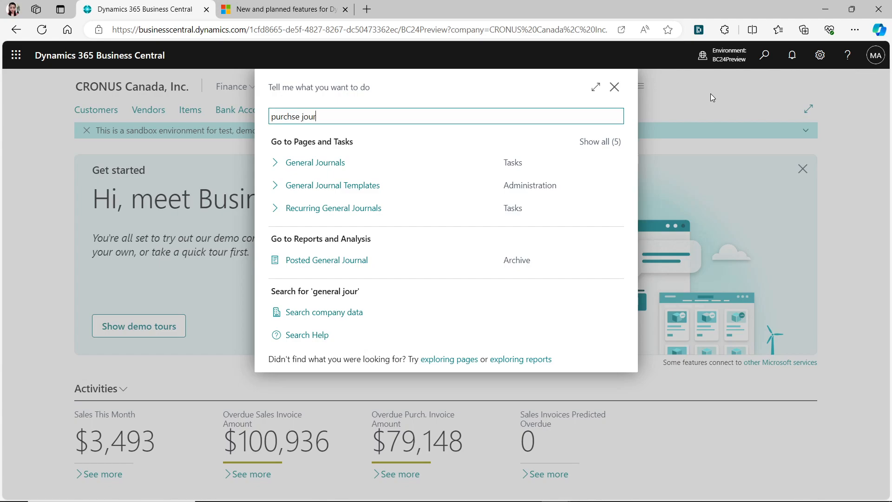
click(345, 160)
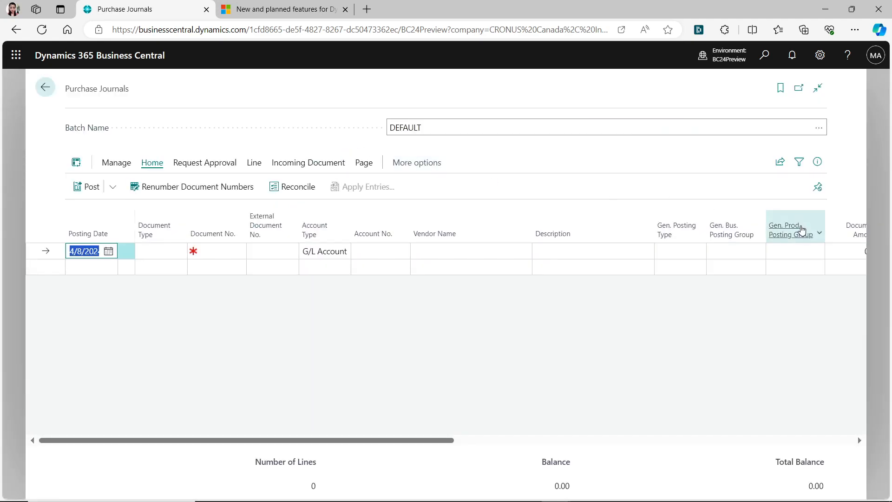
- View the Deferral Code choices on the DEFAULT purchase journal line and return to the home page
drag(447, 440, 760, 438)
click(692, 250)
click(702, 256)
click(702, 256)
click(703, 257)
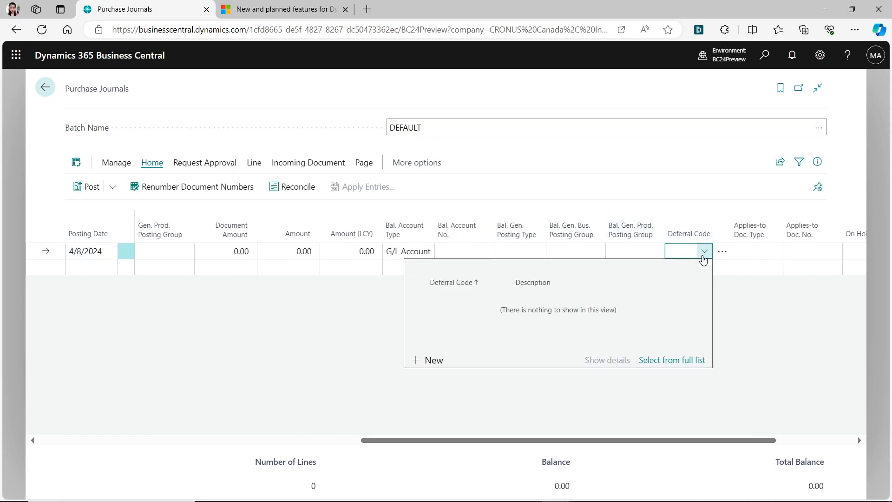
click(45, 88)
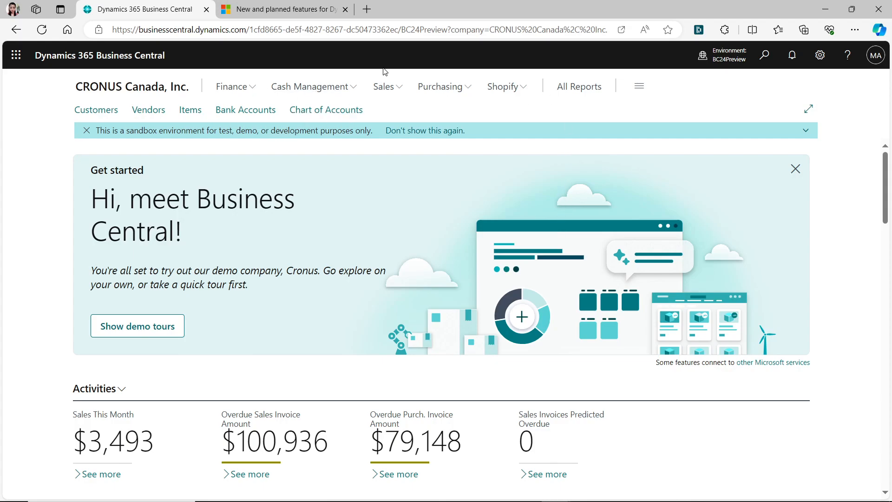
- Open the Adatum Corporation sales order from the Sales Orders list
click(390, 89)
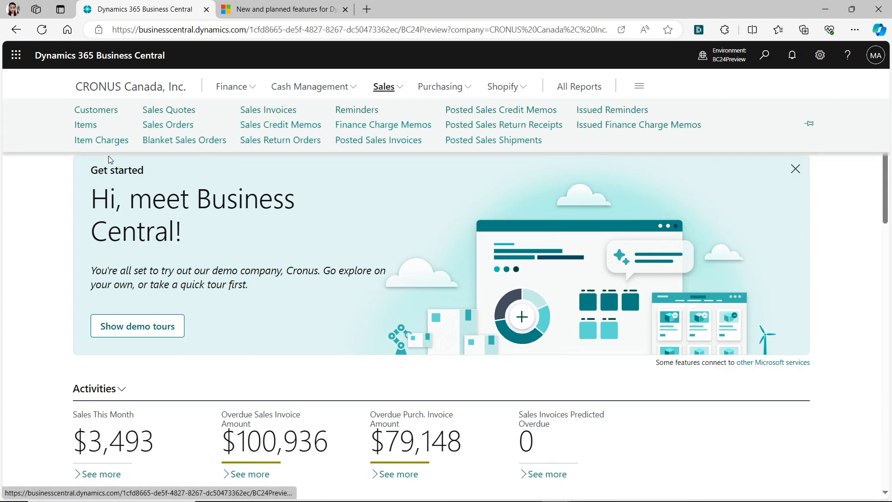
click(170, 125)
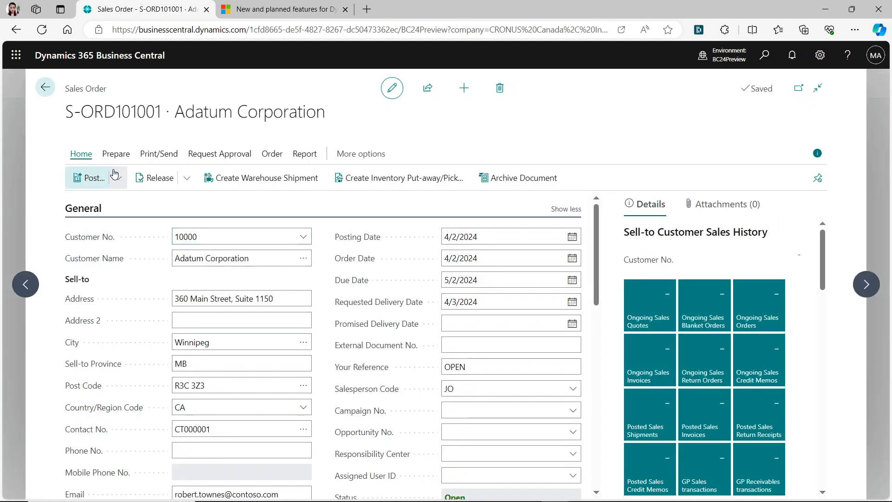
click(107, 175)
click(551, 319)
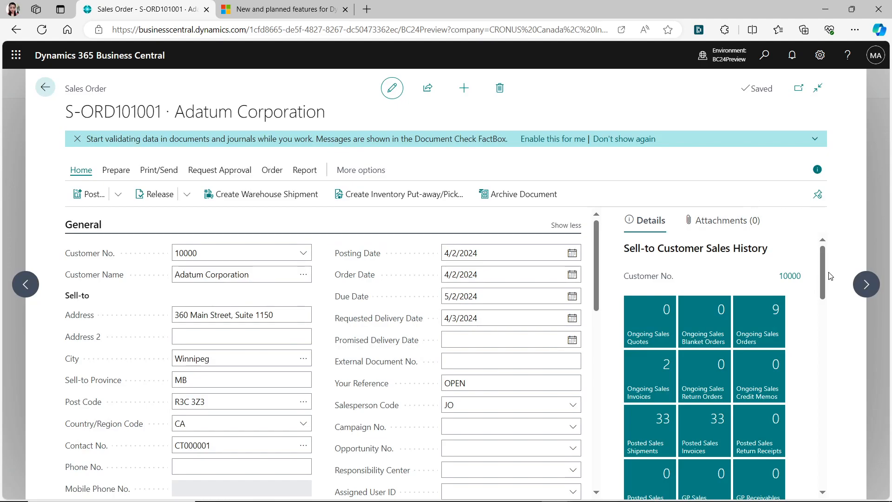
- Examine the multi-line Work Description in the General section of the Adatum Corporation sales order
scroll(823, 272, down, 3)
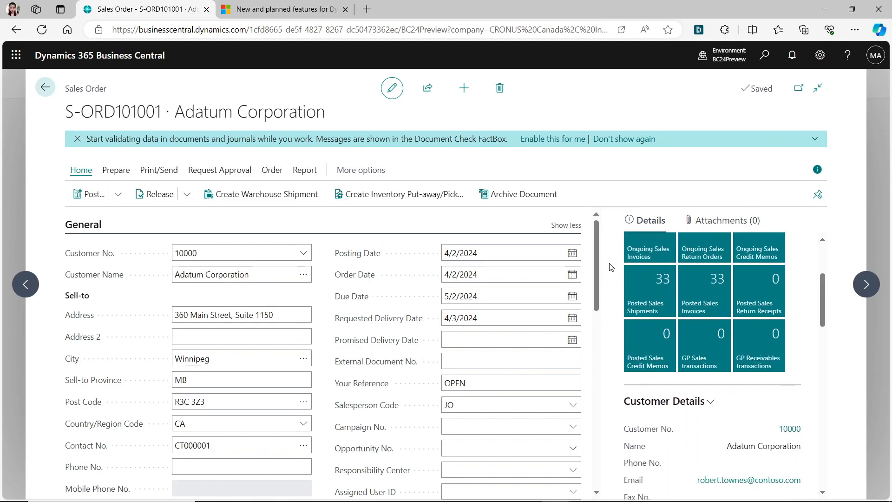
drag(598, 261, 607, 385)
scroll(607, 385, up, 3)
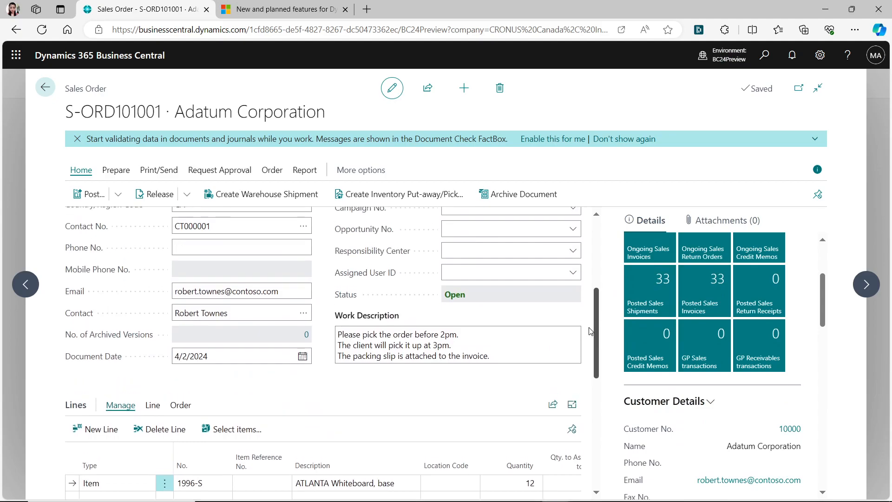
click(381, 356)
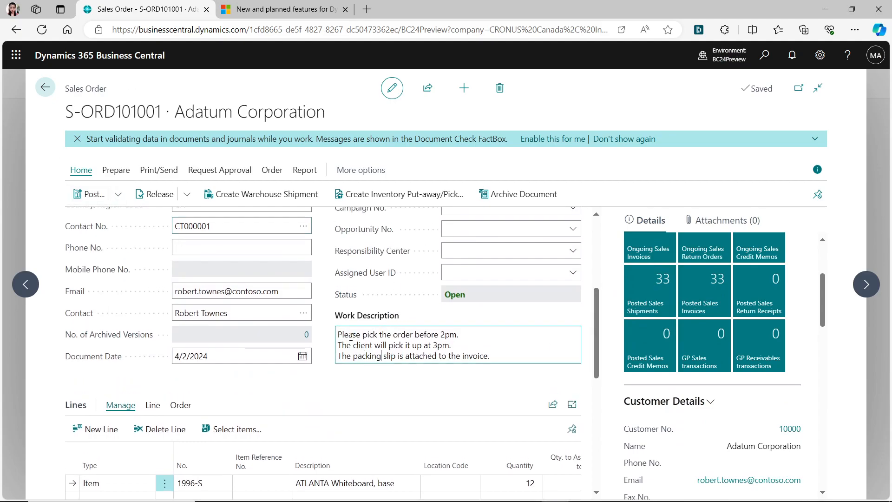
drag(465, 334, 502, 360)
click(502, 360)
- Search for "configuration pack" and open the SALESHEADER package from the Configuration Packages list
click(766, 57)
text(configuration pack)
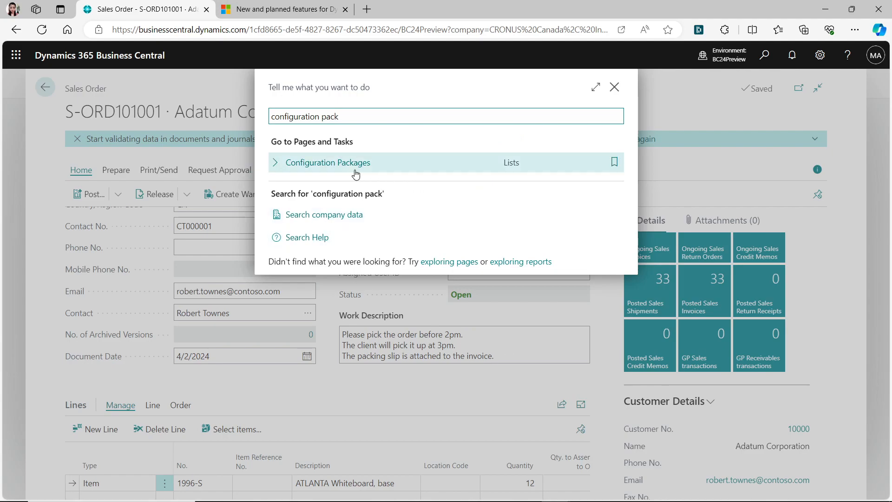
click(352, 164)
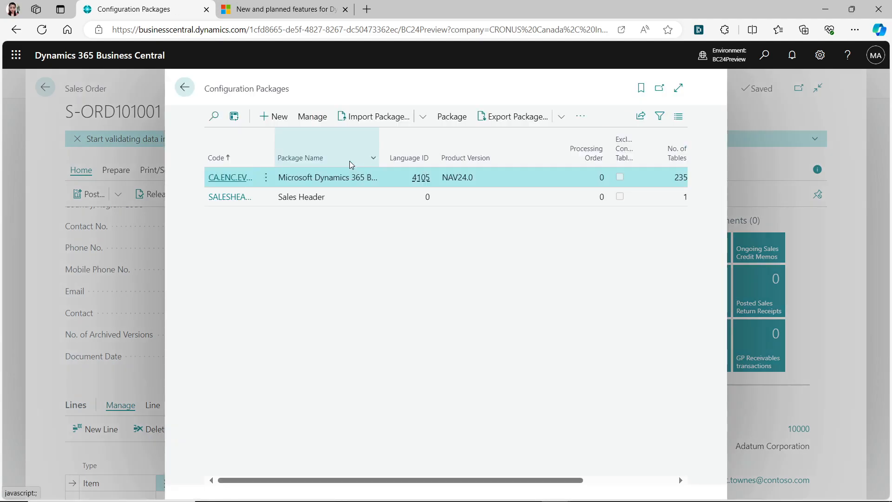
click(250, 197)
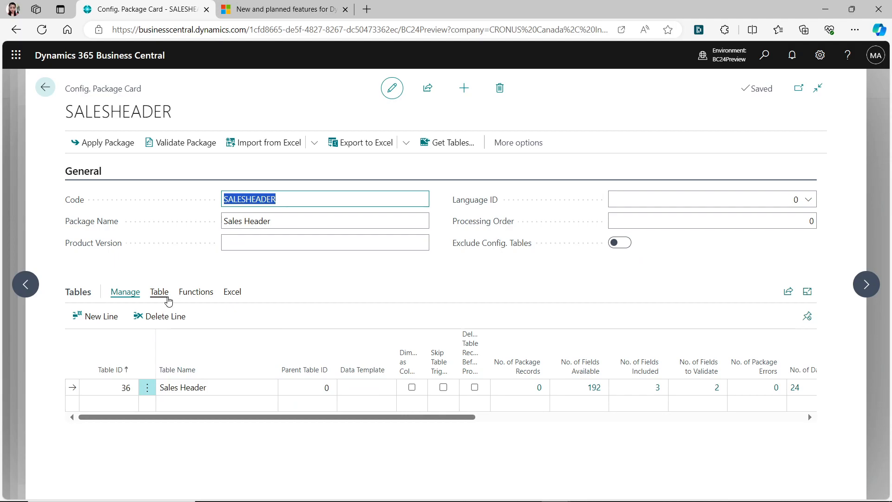
- Export the SALESHEADER package to Excel and enable editing of the exported workbook
click(350, 148)
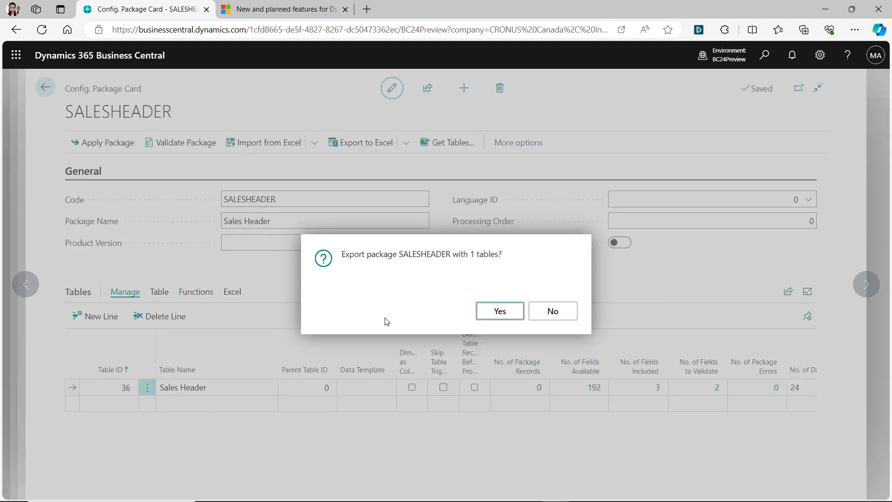
click(499, 316)
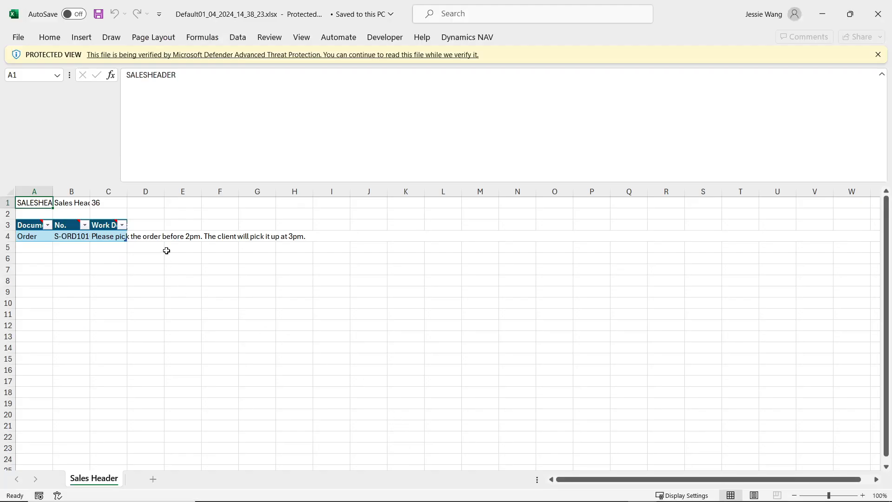
click(478, 56)
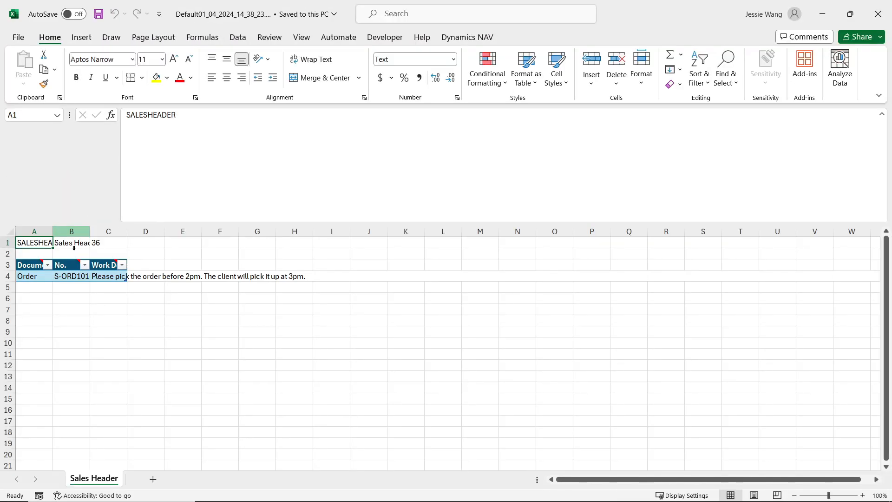
- Widen columns B and C in the exported sheet and append "tested" to the Work Description in C4
drag(89, 233, 373, 232)
click(326, 277)
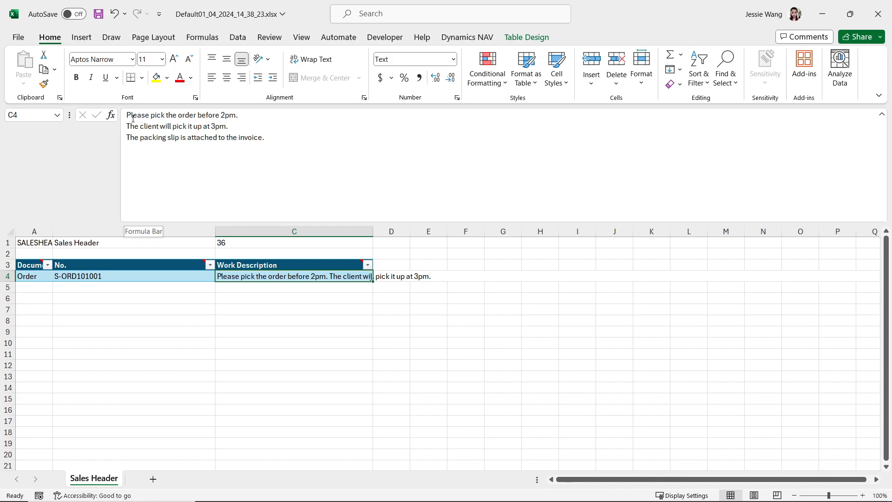
click(276, 137)
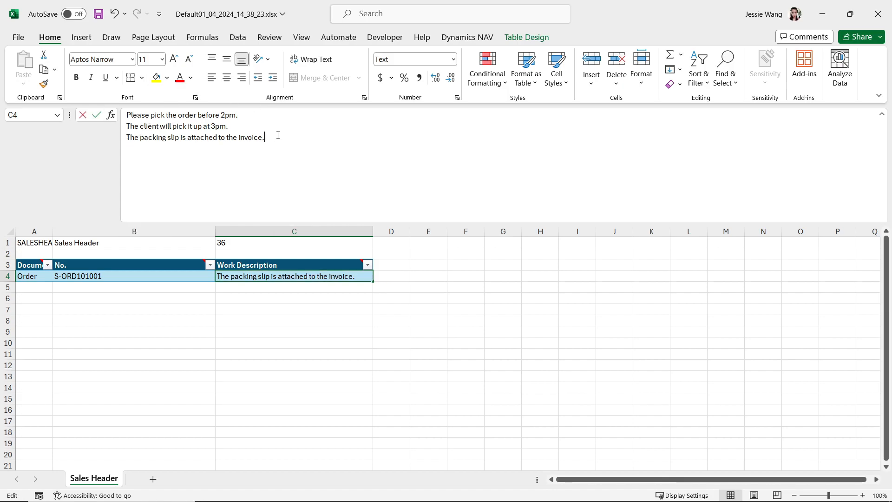
text(tested)
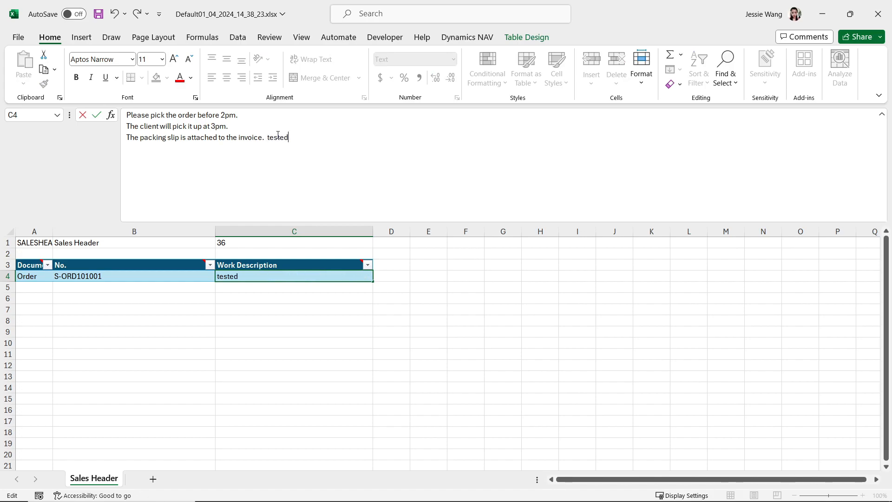
click(267, 136)
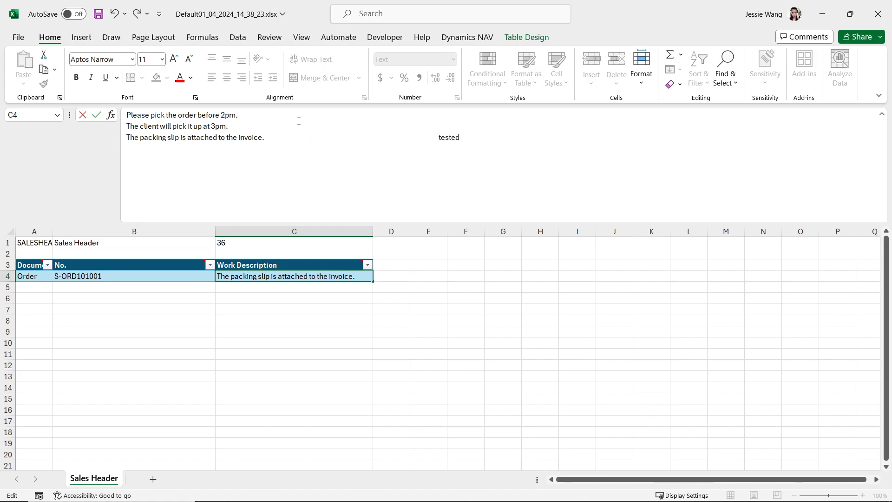
key(Tab)
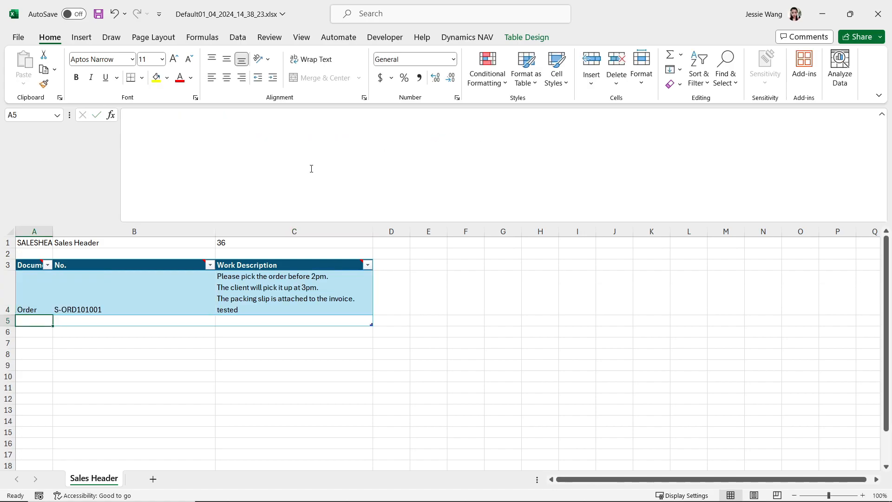
- Put the added word on its own line in C4 and capitalize it as "Tested"
click(315, 280)
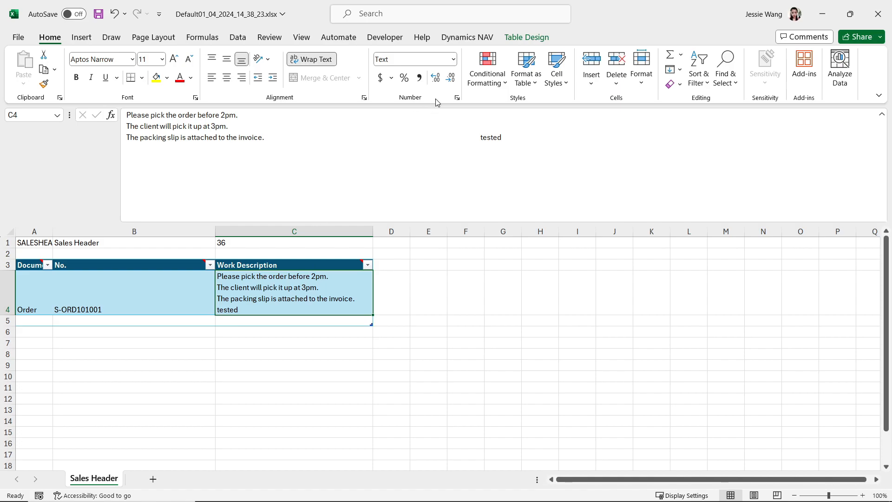
click(471, 135)
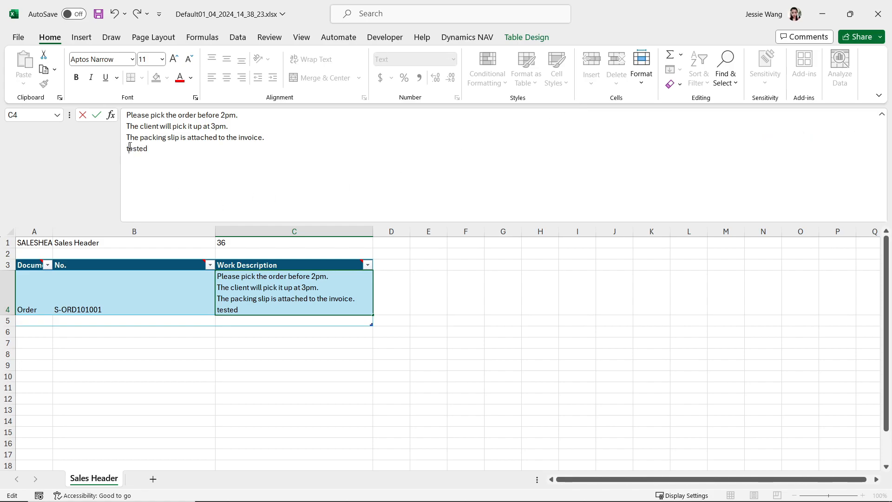
key(Delete)
text(T)
key(Return)
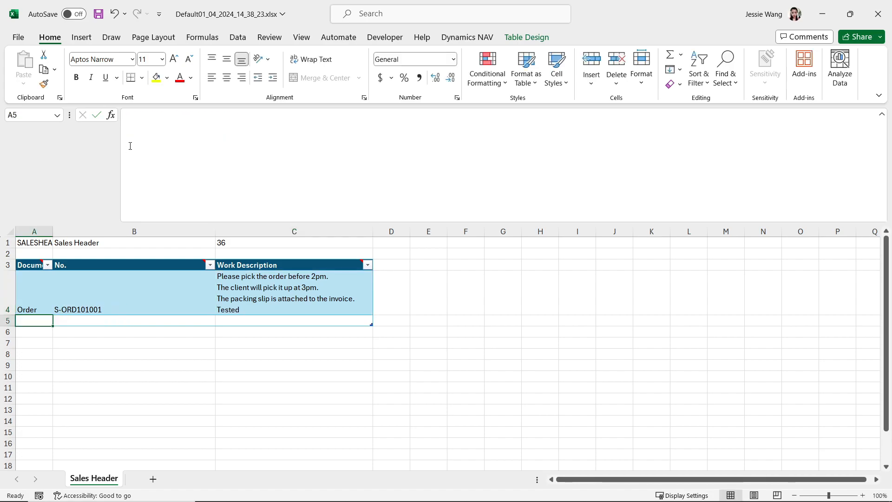
- Delete the empty row 5 below the sales order record and select the Work Description in C4
click(336, 267)
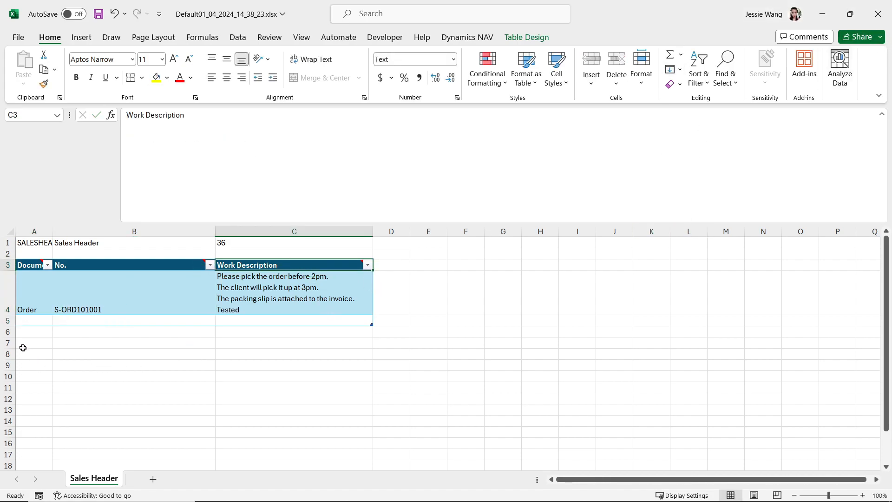
click(7, 325)
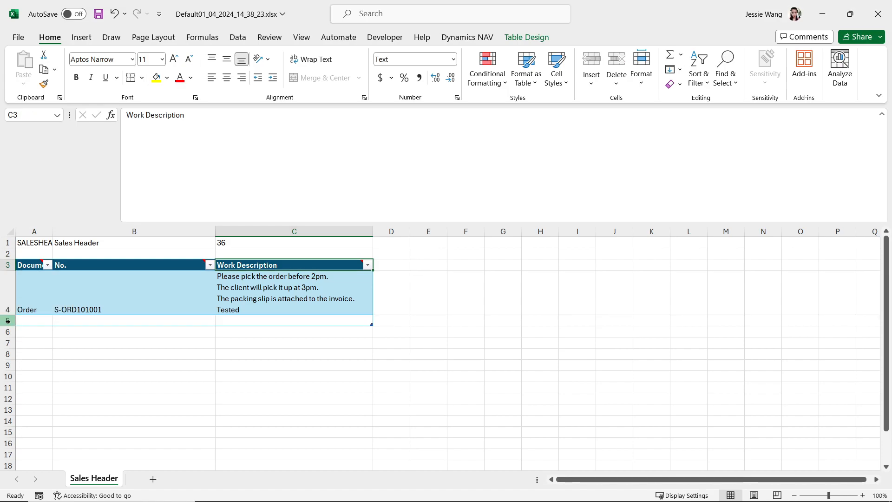
right_click(8, 321)
click(70, 225)
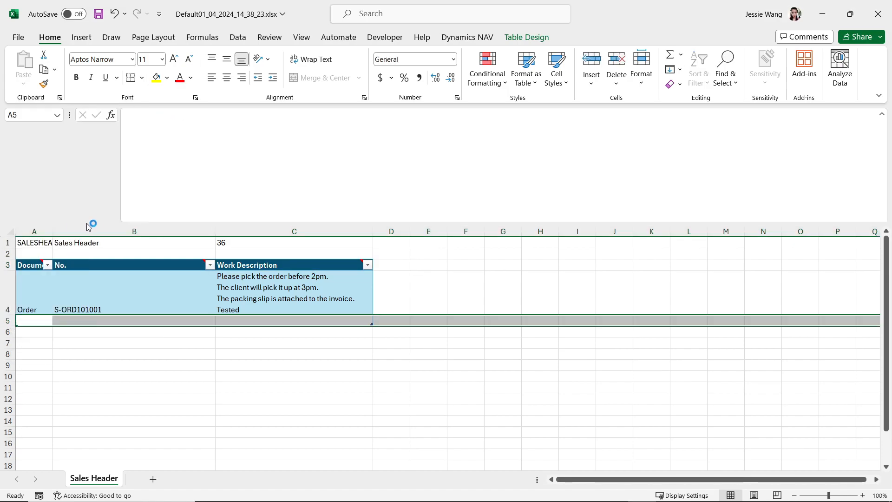
click(313, 293)
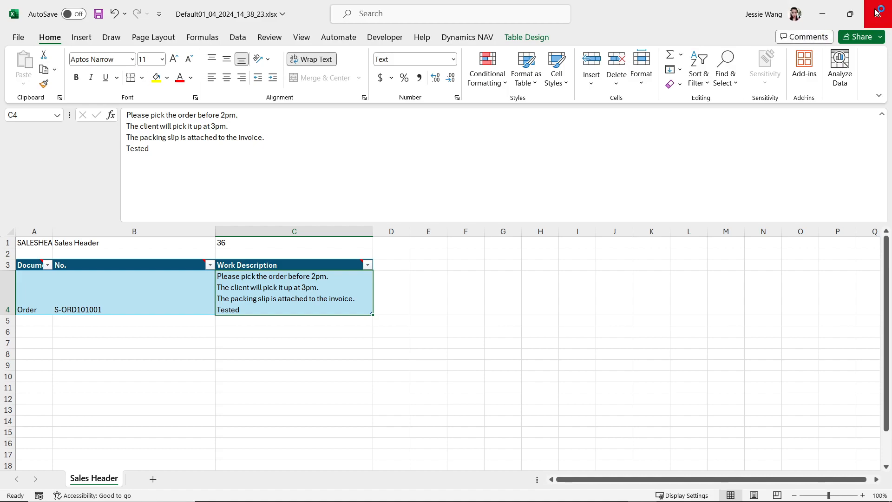
- Close the edited workbook with its changes saved and return to the SALESHEADER package card
click(878, 14)
click(417, 272)
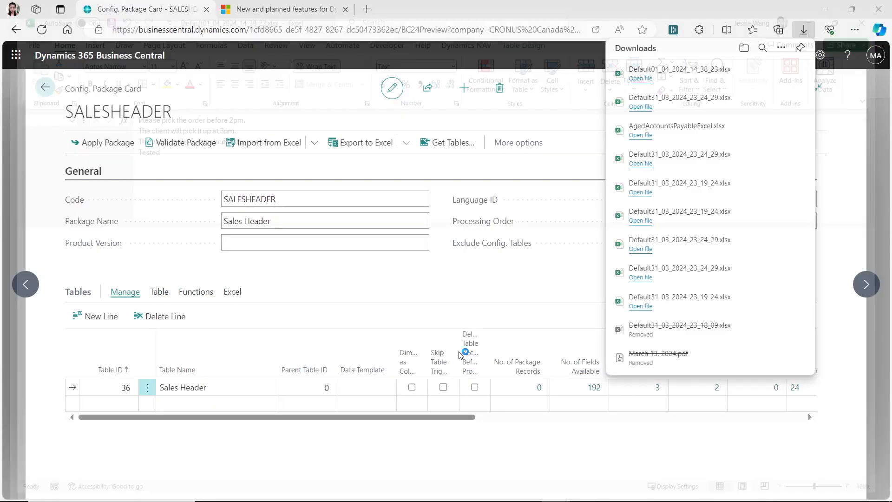
click(482, 272)
- Import the edited workbook from Excel into the SALESHEADER configuration package
click(269, 142)
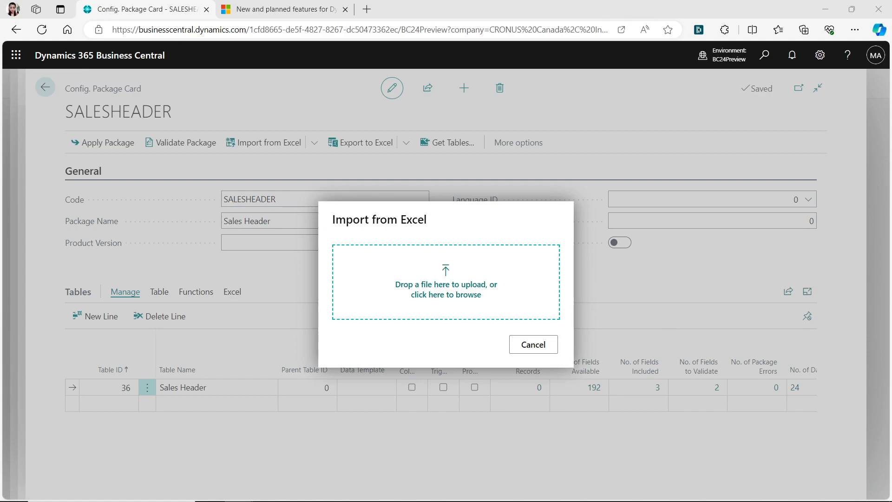
drag(801, 232, 458, 326)
drag(458, 325, 392, 298)
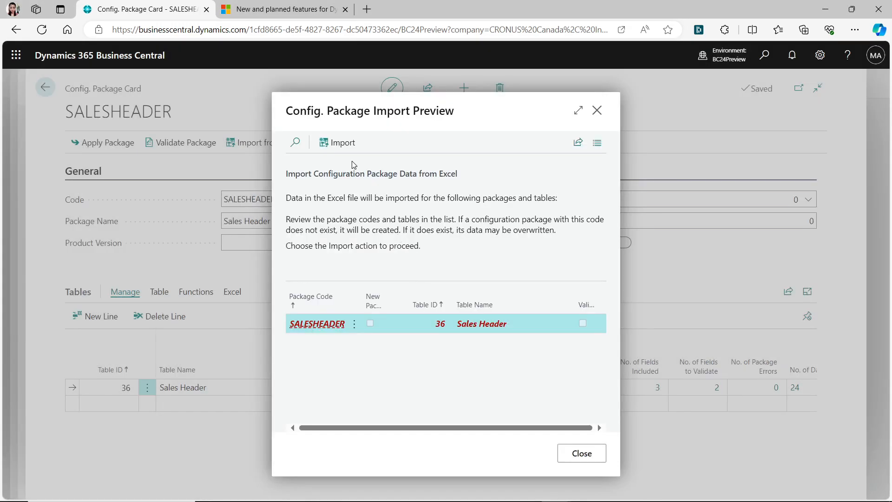
click(338, 144)
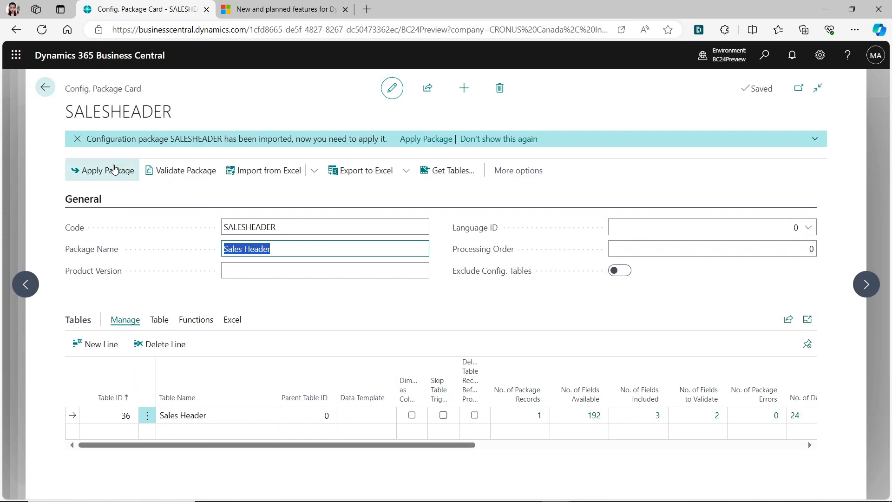
- Apply the imported SALESHEADER package data and acknowledge the processing summary
click(110, 171)
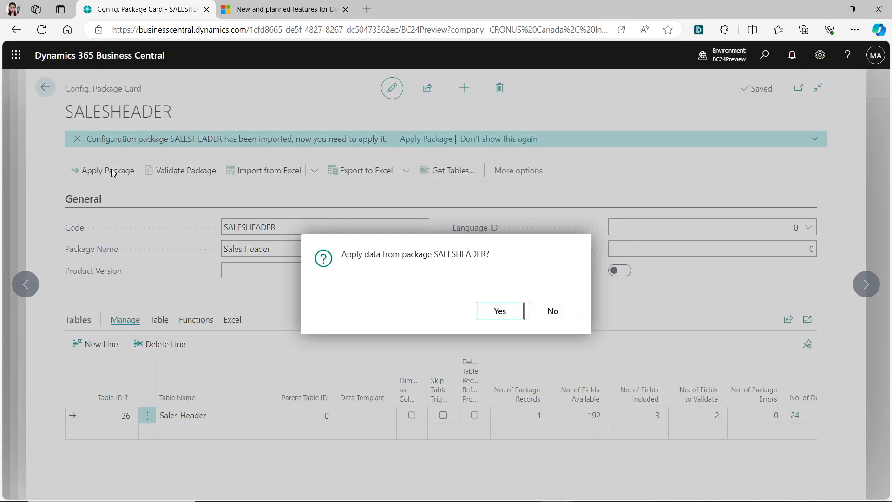
click(502, 310)
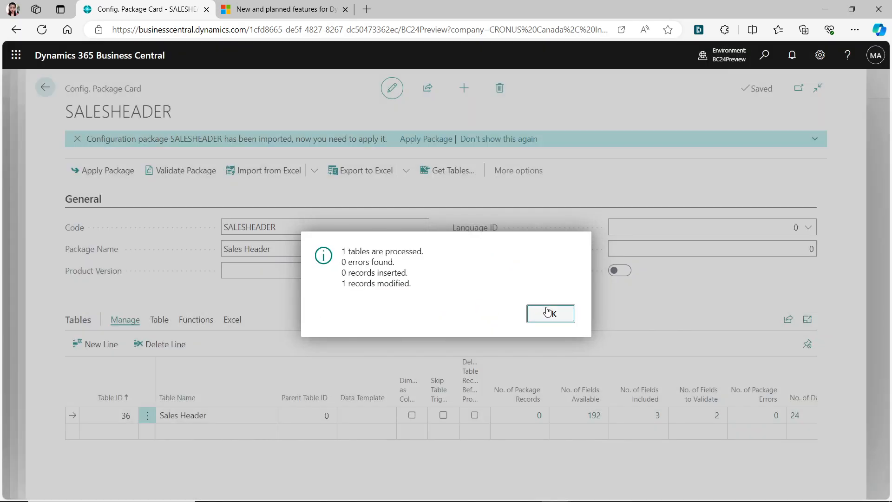
click(549, 311)
- Return to the existing Adatum Corporation sales order and check the last lines of its Work Description for the imported text
click(46, 91)
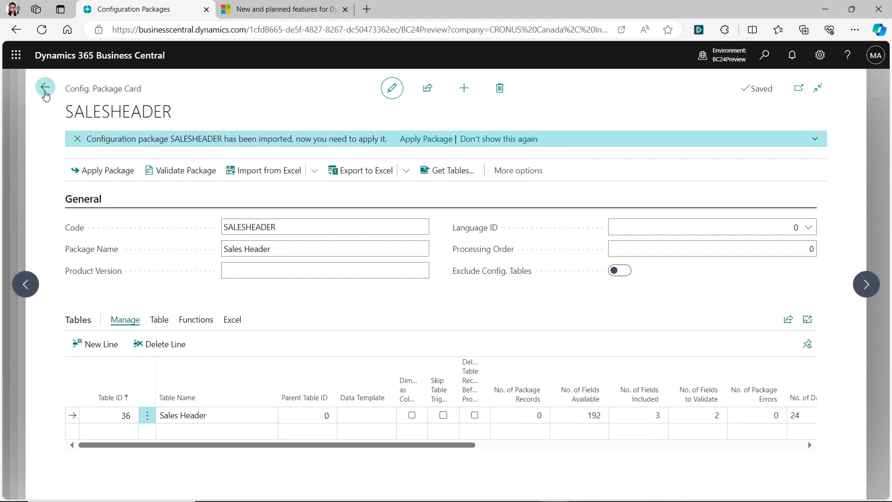
click(184, 87)
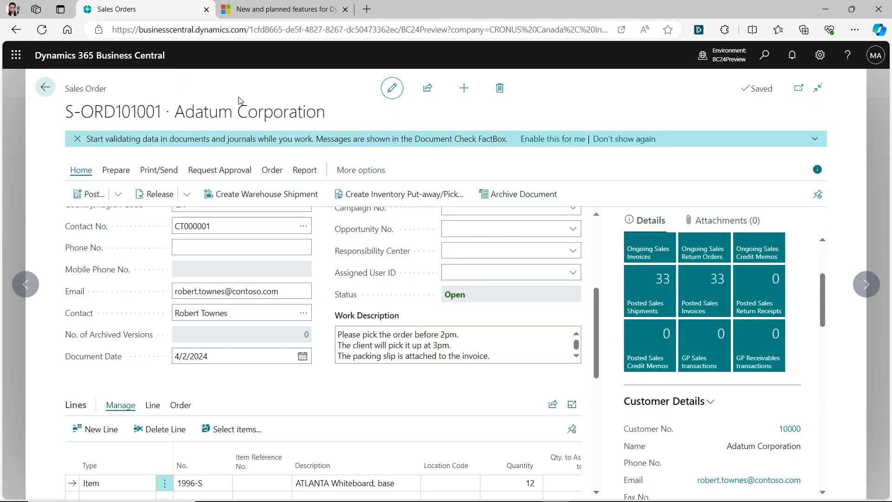
click(578, 361)
key(Return)
text(Tested)
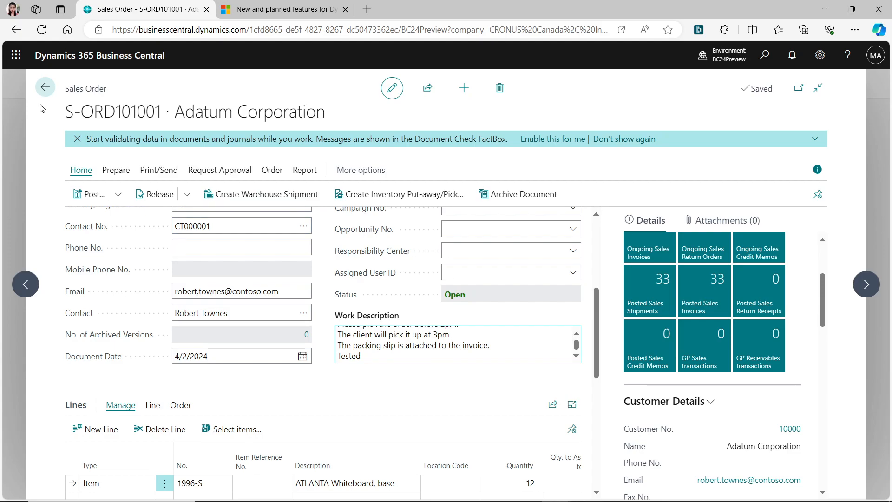
click(45, 88)
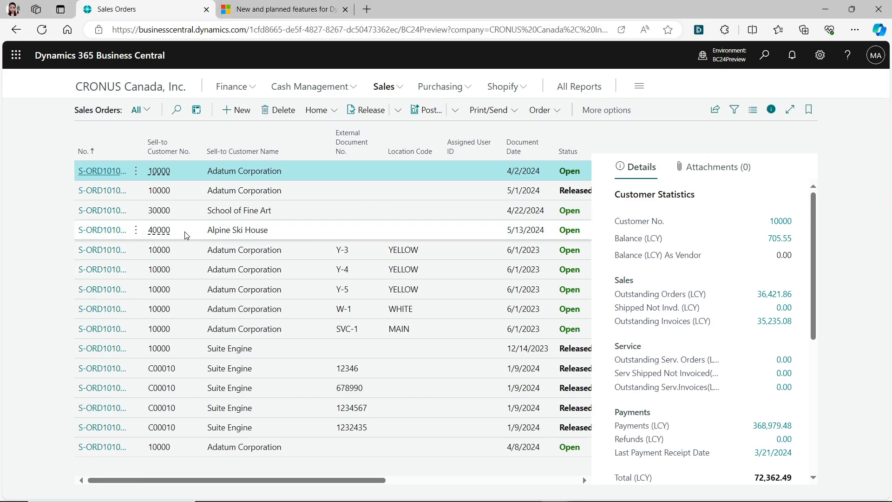
- Create a new sales order from the Adatum Corporation customer card
click(149, 89)
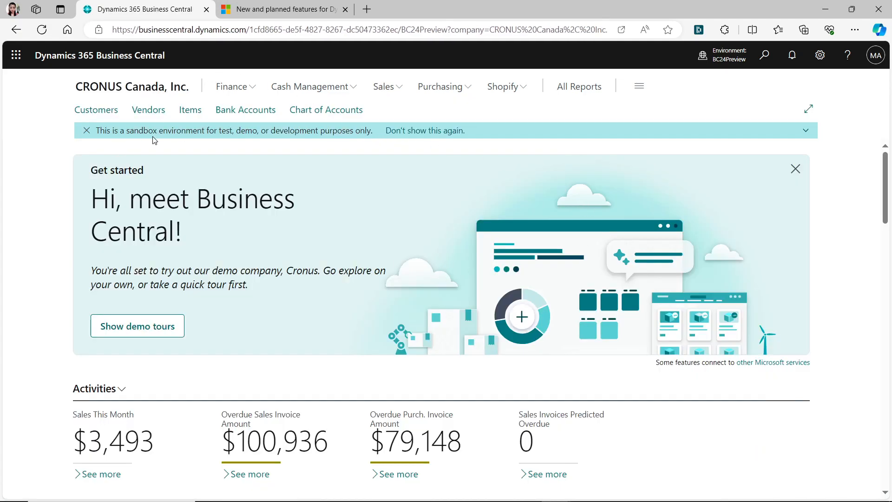
click(97, 110)
click(152, 167)
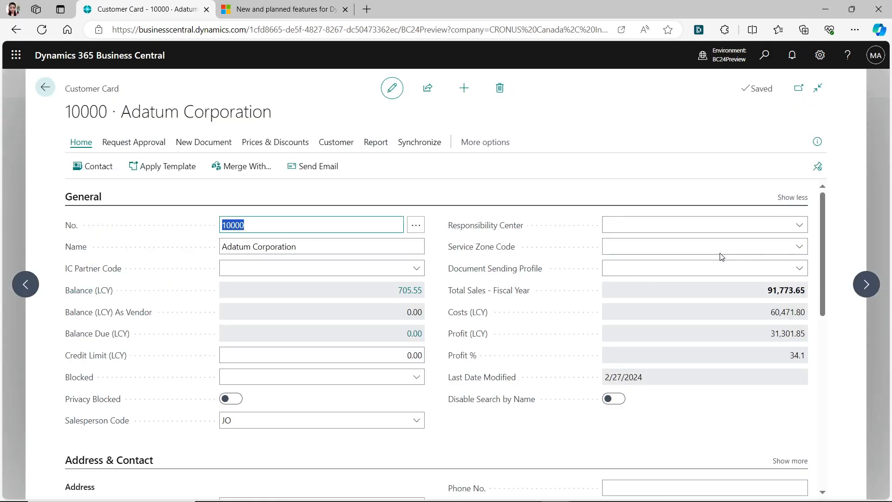
scroll(820, 234, down, 1)
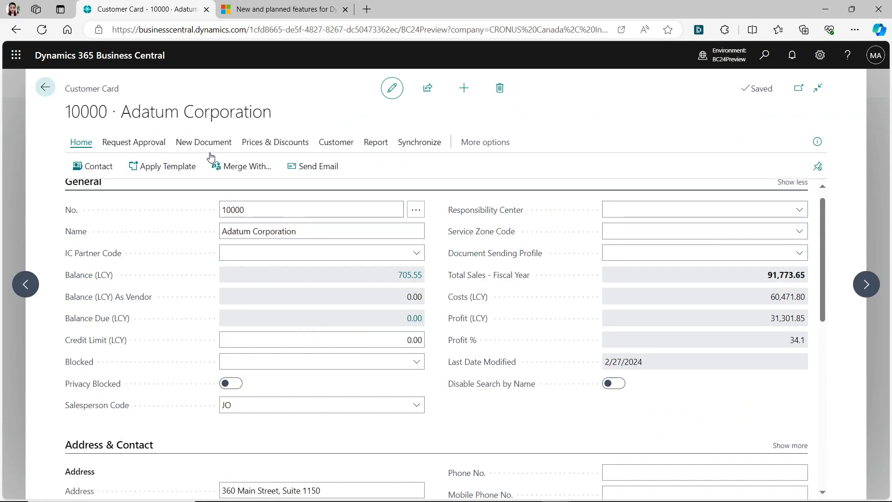
click(342, 145)
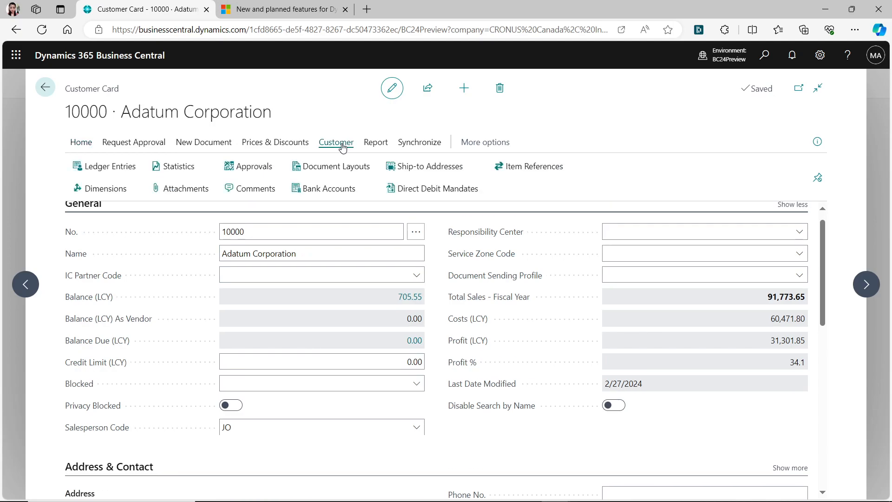
click(217, 148)
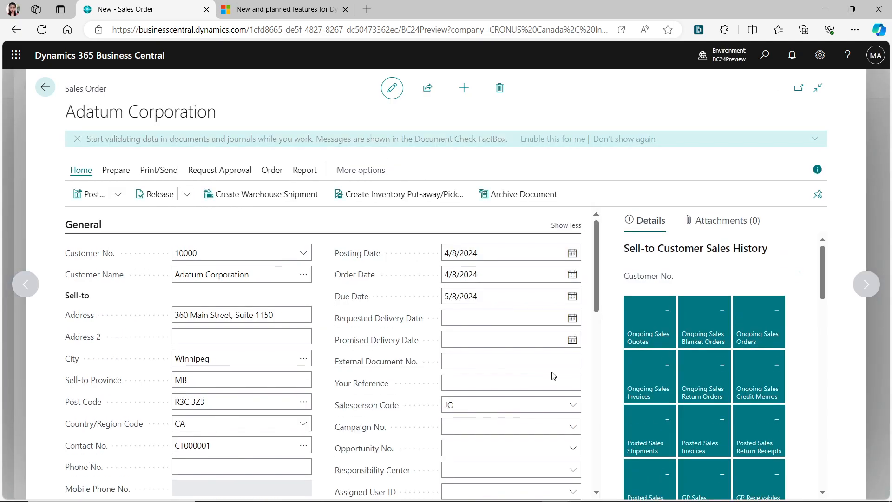
- Hide the FactBox pane on the new sales order and review the General fields, including the Salesperson Code
scroll(590, 354, down, 2)
scroll(590, 354, down, 5)
scroll(581, 342, up, 6)
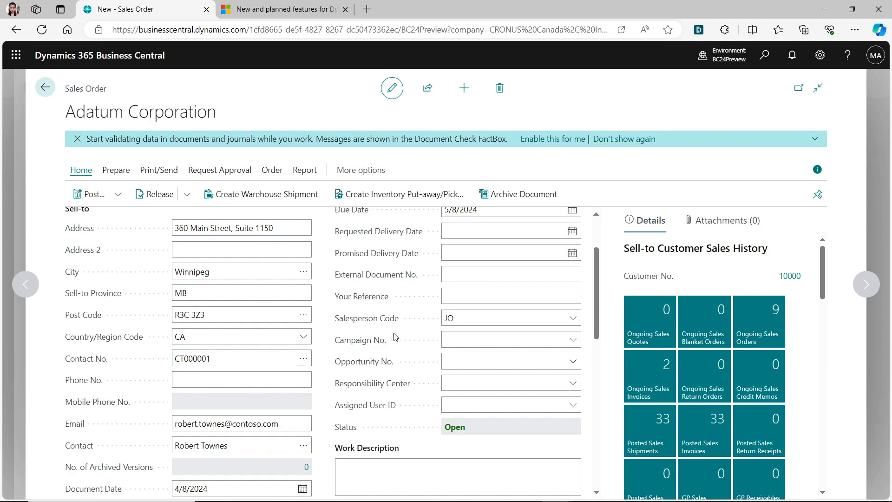
click(818, 171)
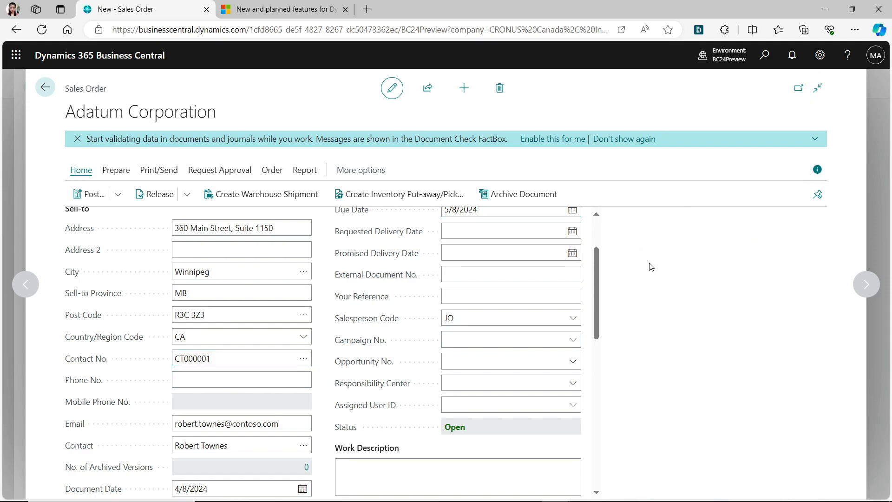
scroll(820, 297, down, 2)
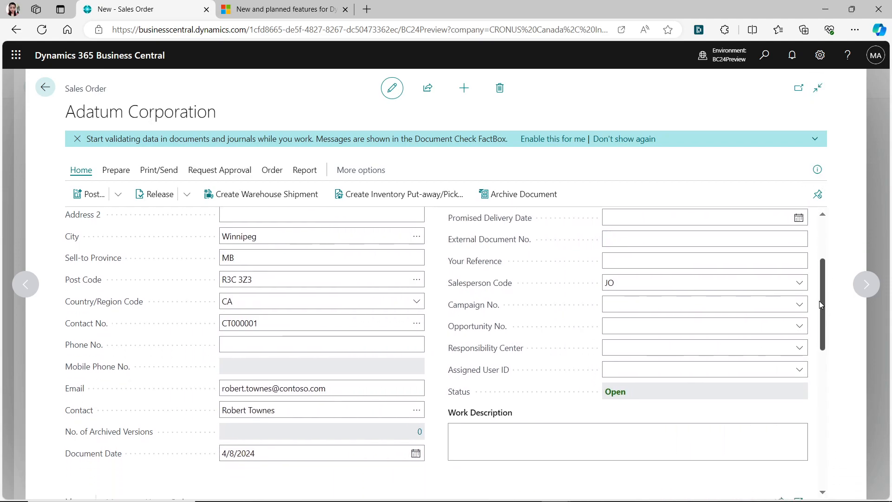
drag(815, 314, 814, 289)
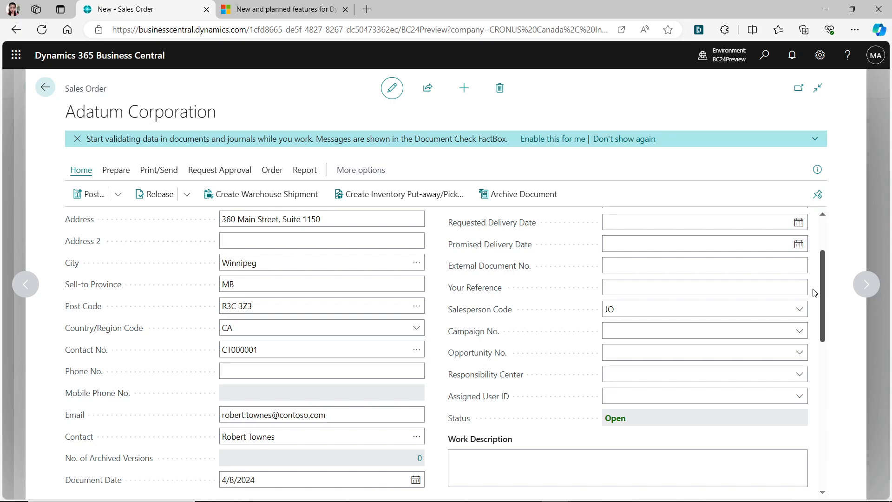
drag(814, 290, 494, 452)
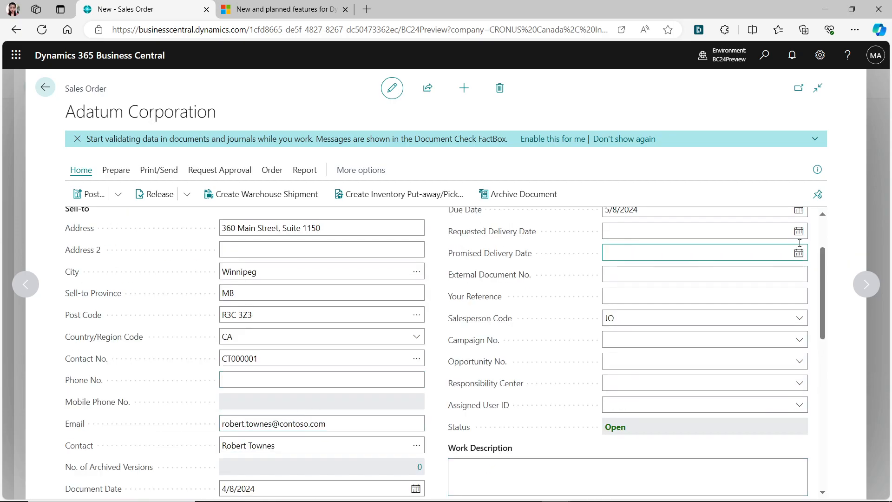
- Set the order's Ship-to to Alternate Shipping Address and open the CALGARY address for editing
drag(821, 321, 821, 465)
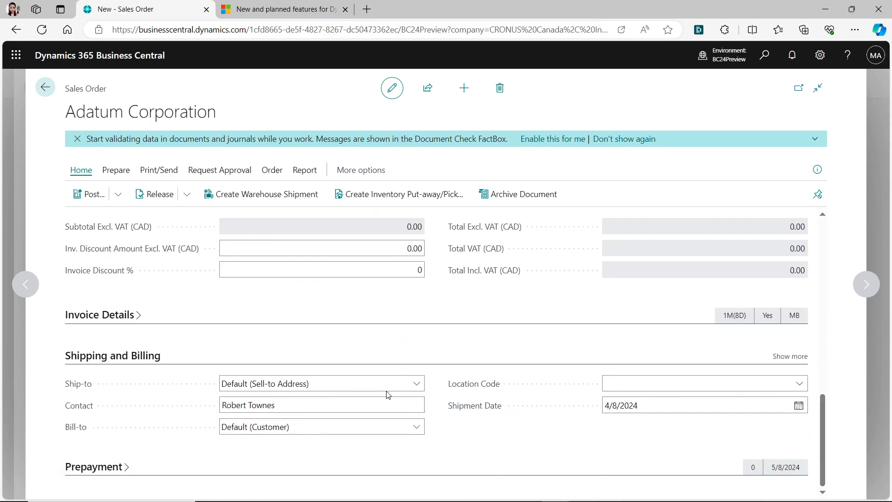
click(416, 384)
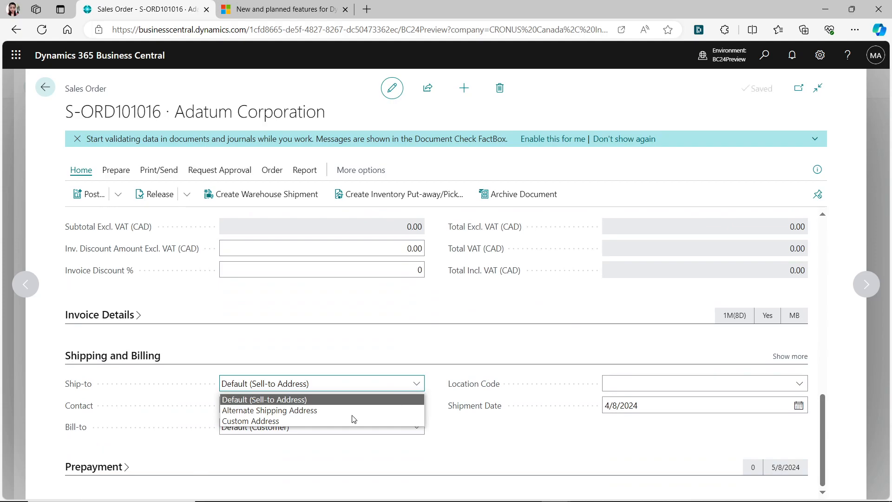
click(335, 409)
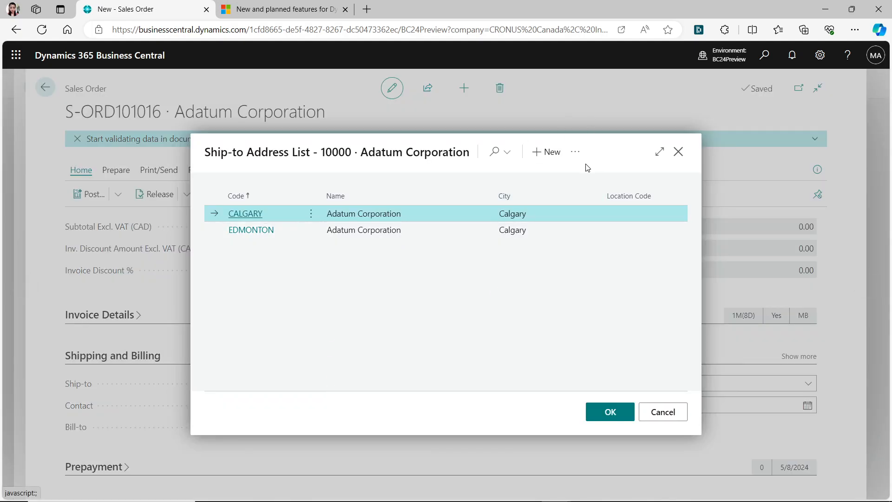
click(577, 152)
mouse_move(558, 173)
click(604, 173)
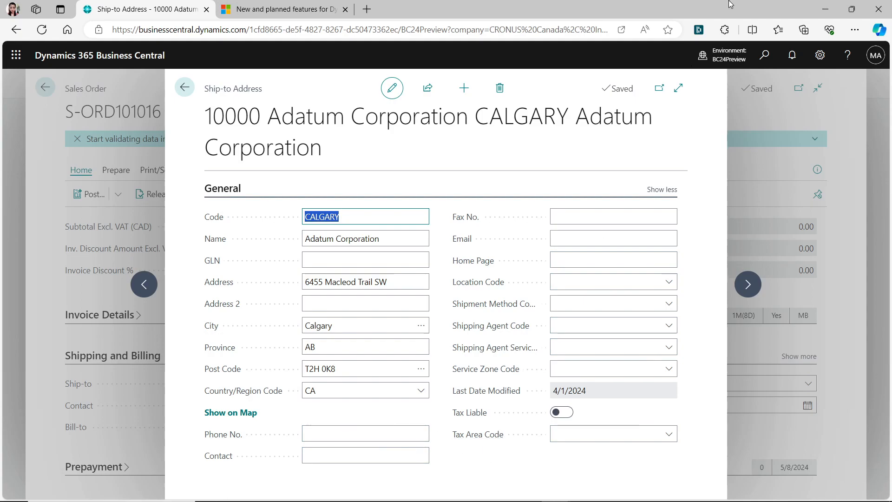
- Personalize the Ship-to Address page by adding the Salesperson Code field between Fax No. and Email
click(821, 55)
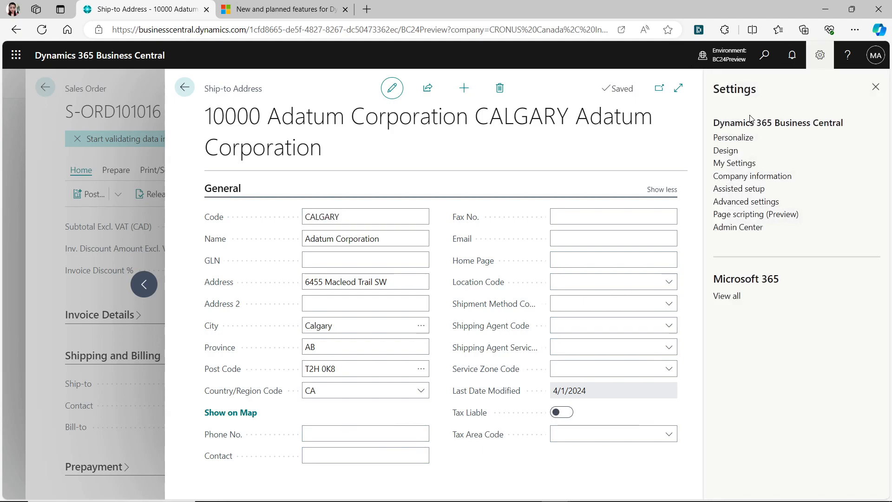
click(734, 138)
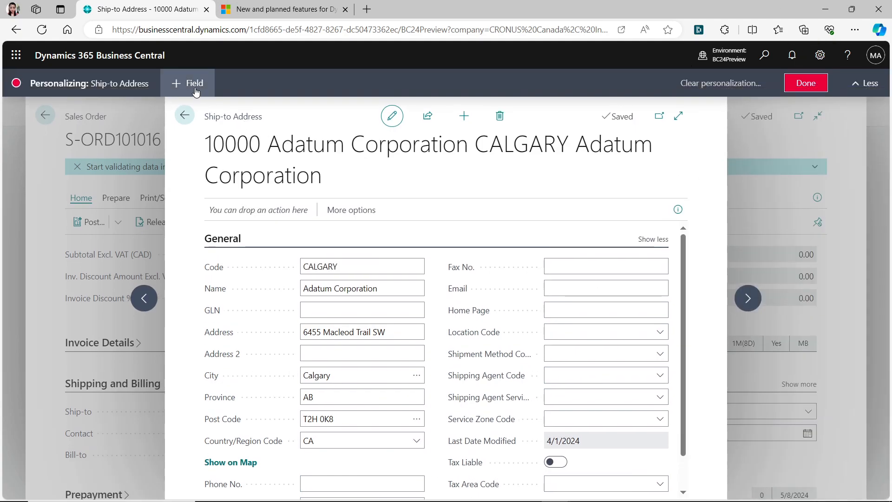
click(199, 87)
drag(748, 235, 428, 275)
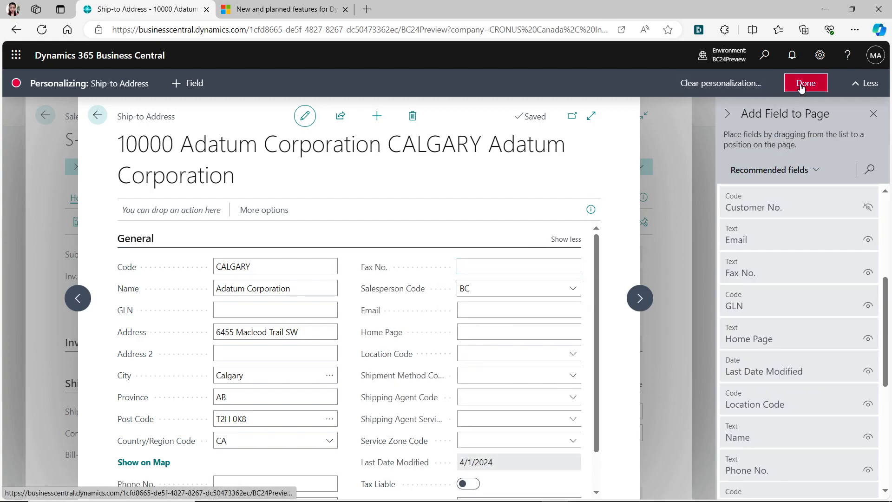
click(806, 83)
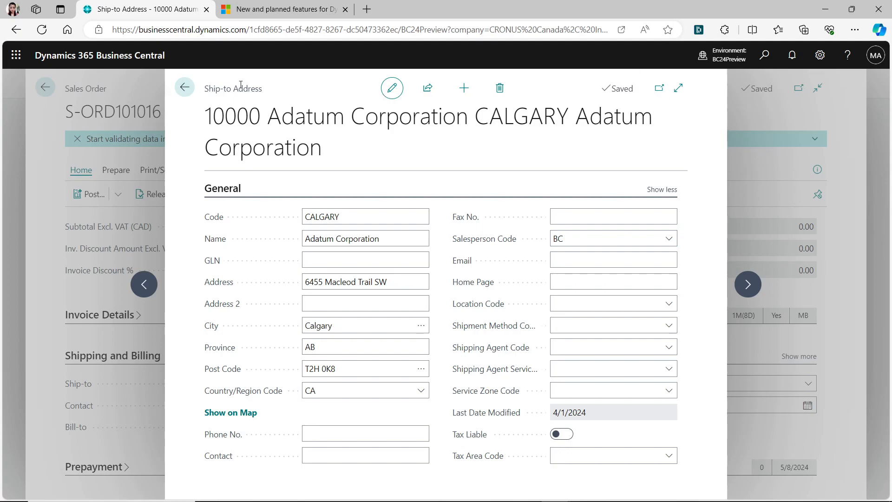
- Select CALGARY as the order's ship-to address and check the order's Salesperson Code
click(184, 90)
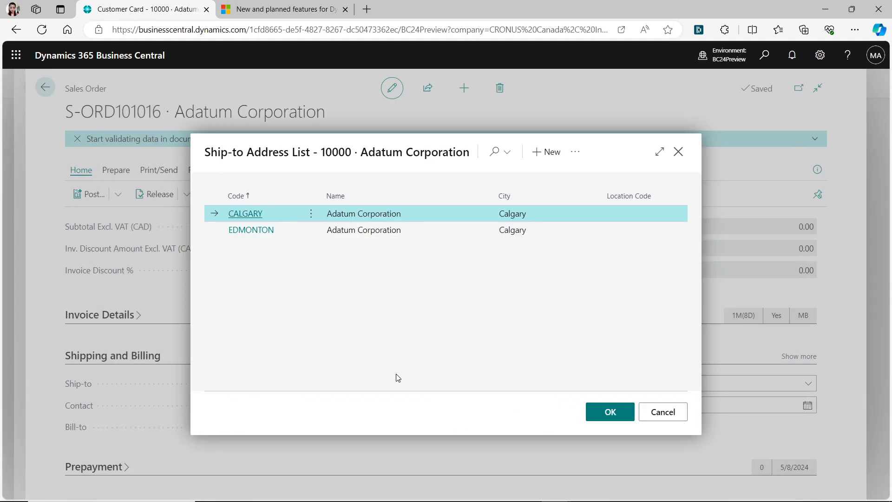
click(610, 413)
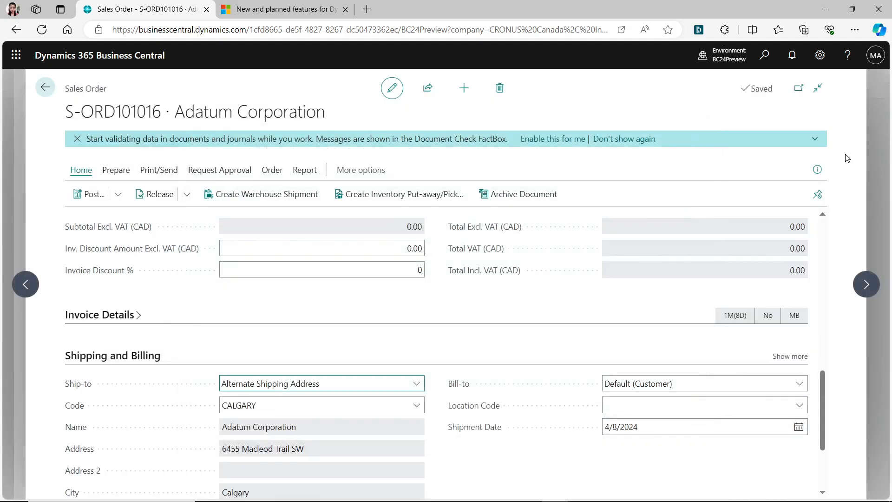
scroll(821, 411, up, 10)
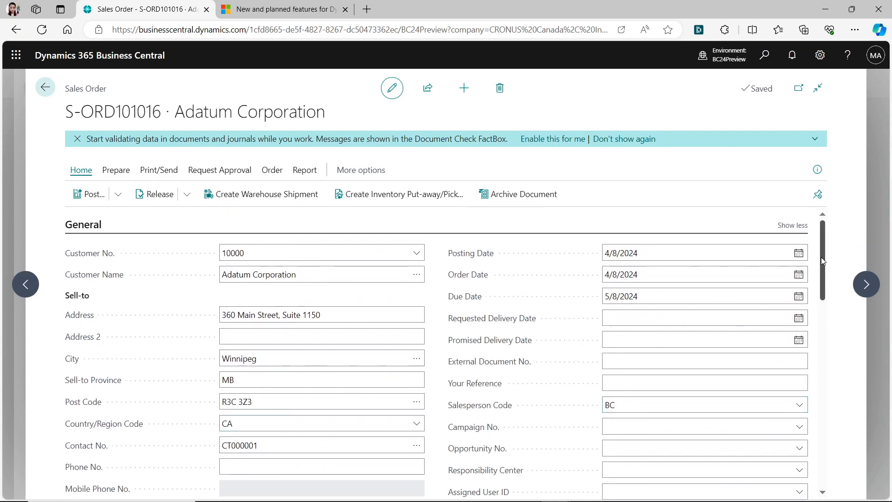
scroll(822, 349, down, 3)
scroll(822, 349, down, 6)
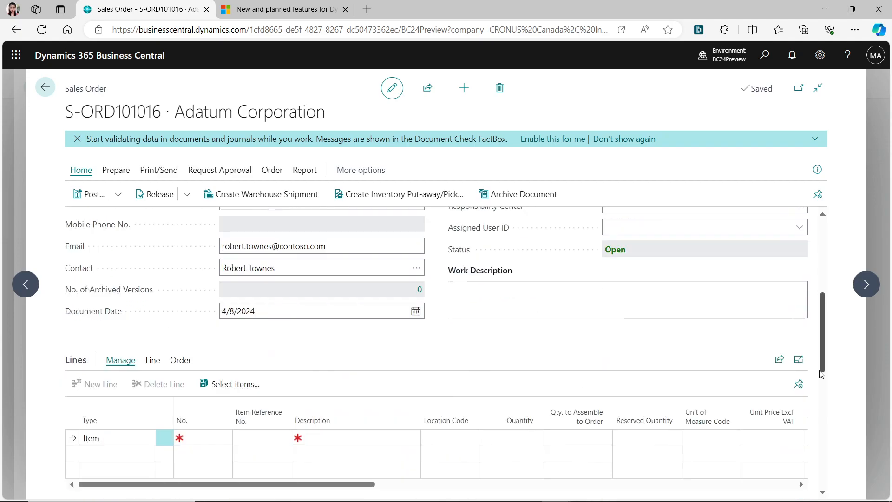
- Inspect the Salesperson Code on the EDMONTON ship-to address, and select EDMONTON as the order's ship-to code
click(416, 391)
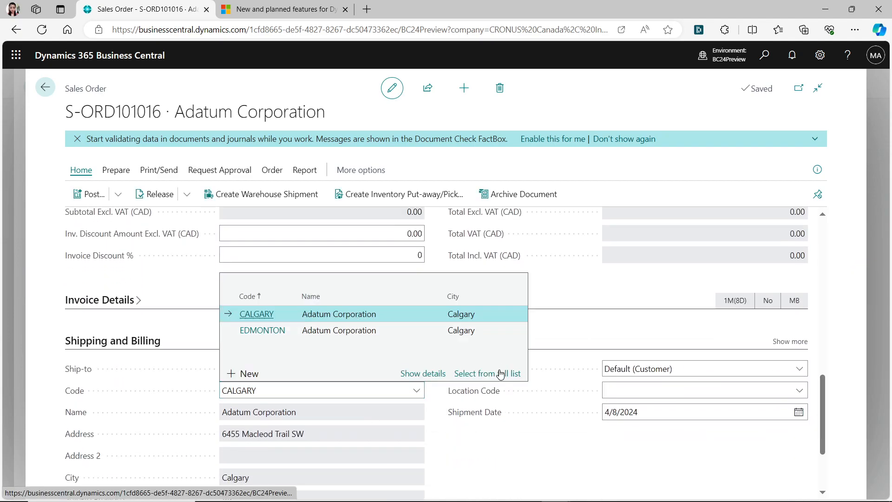
click(498, 374)
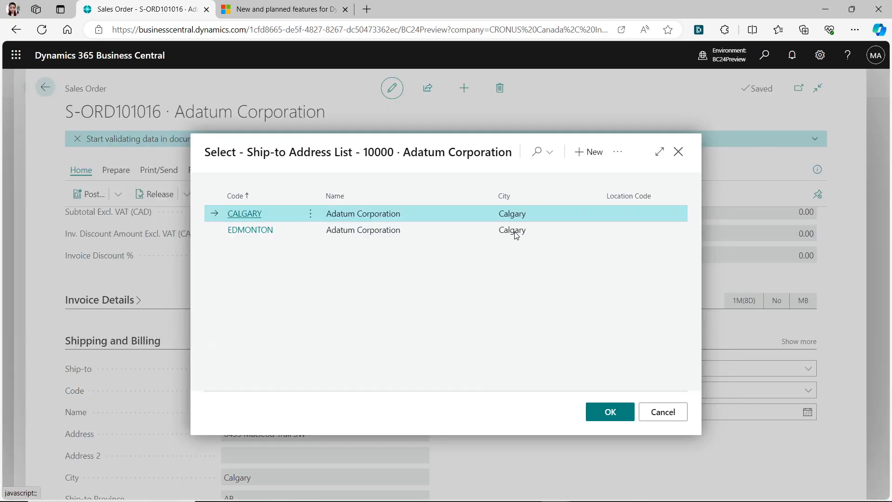
click(437, 230)
click(618, 152)
mouse_move(609, 173)
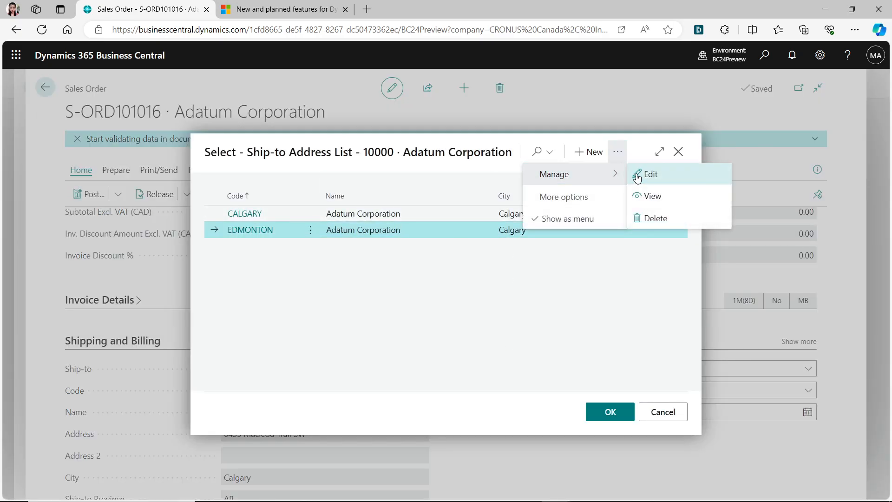
click(637, 173)
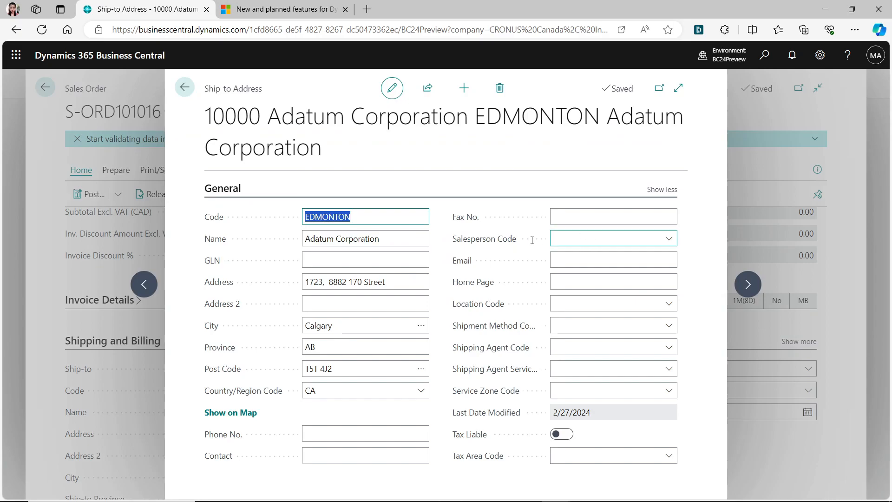
click(185, 87)
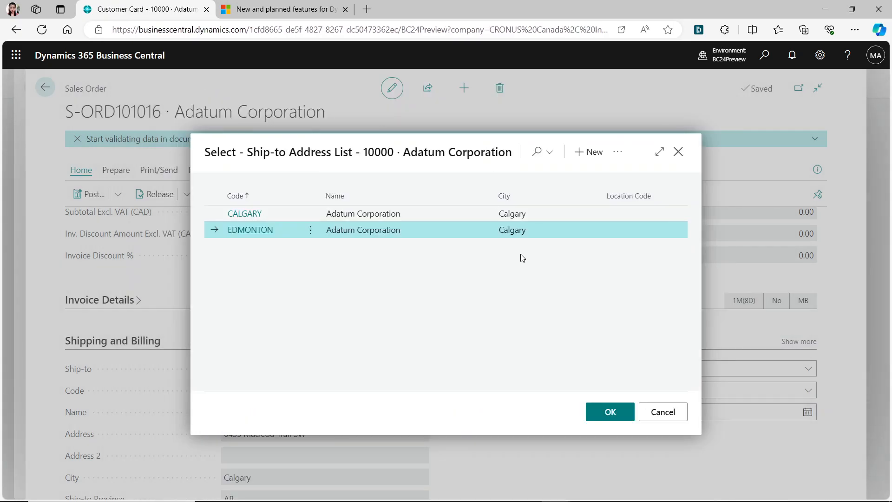
click(610, 412)
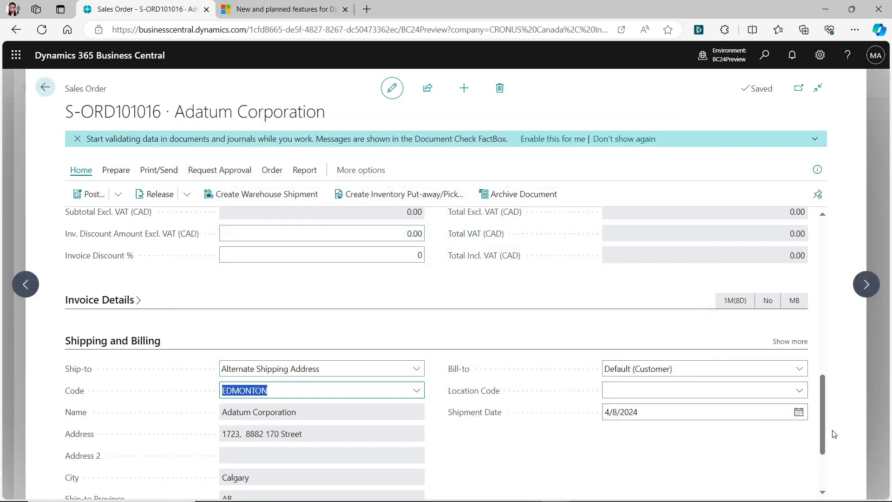
drag(823, 414, 823, 261)
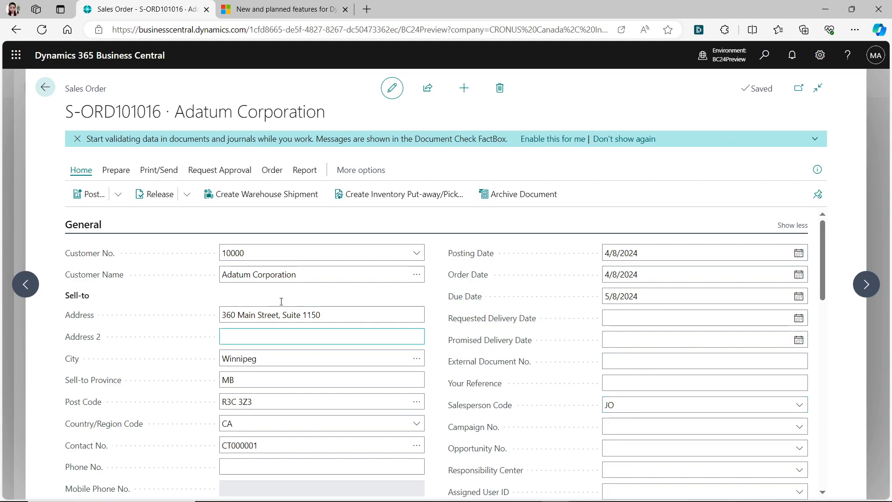
- Leave the sales order and the customer card, and return to the CRONUS Canada home page
click(43, 87)
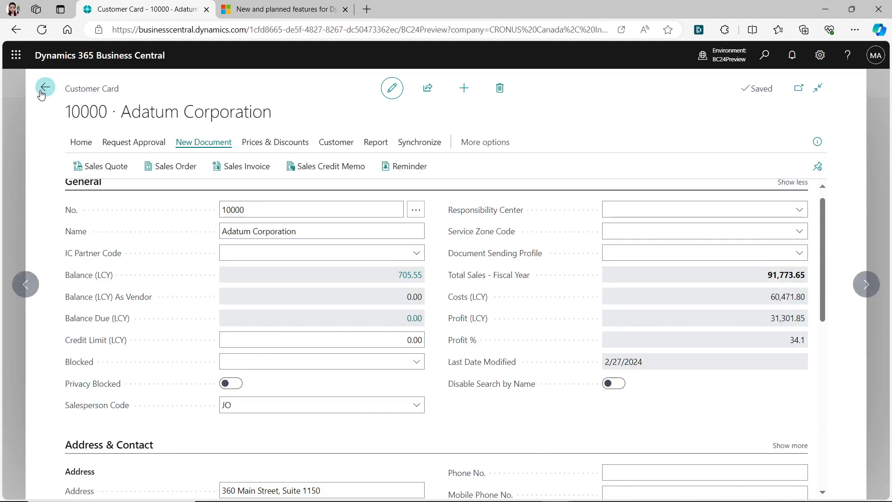
click(42, 87)
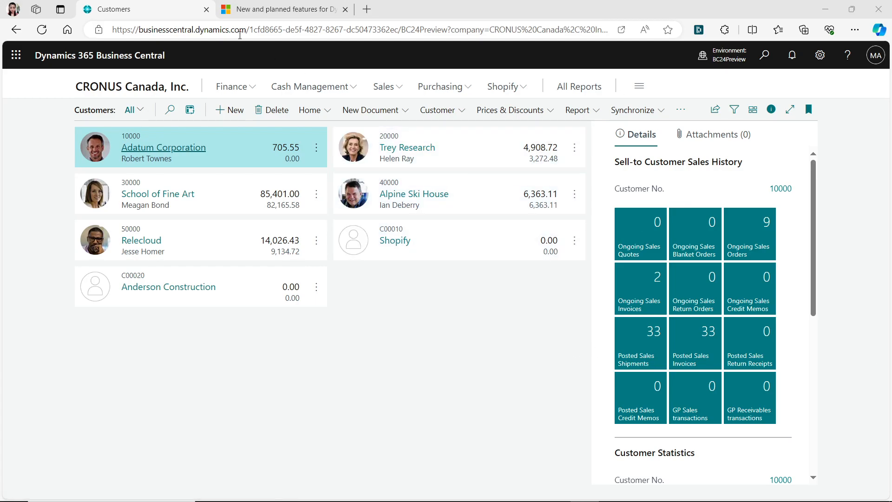
click(158, 91)
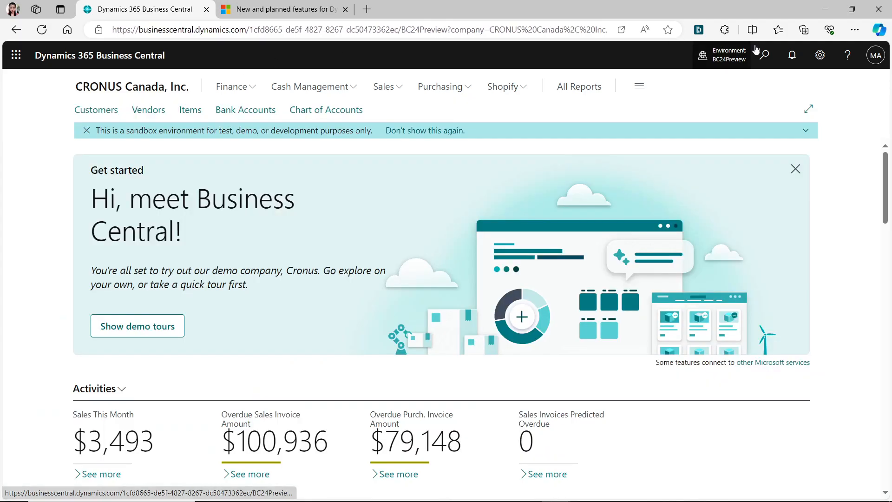
- Open Page Scripting (Preview) and start a new recording
click(846, 56)
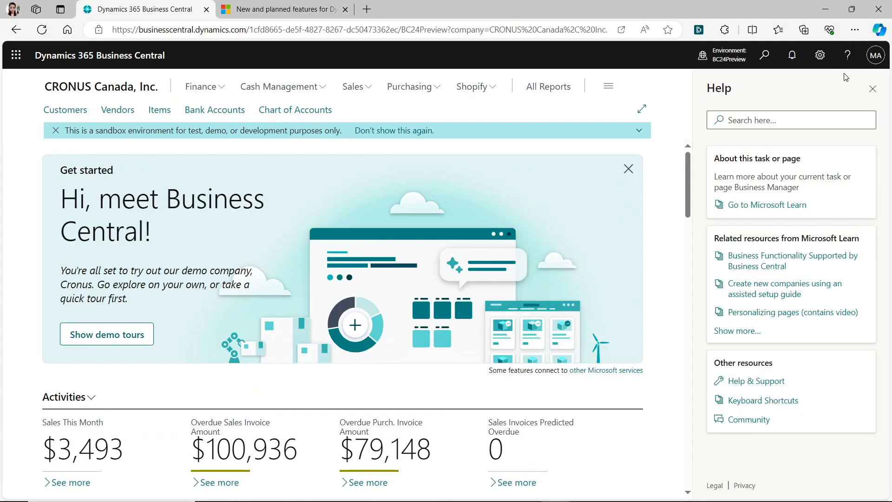
click(871, 95)
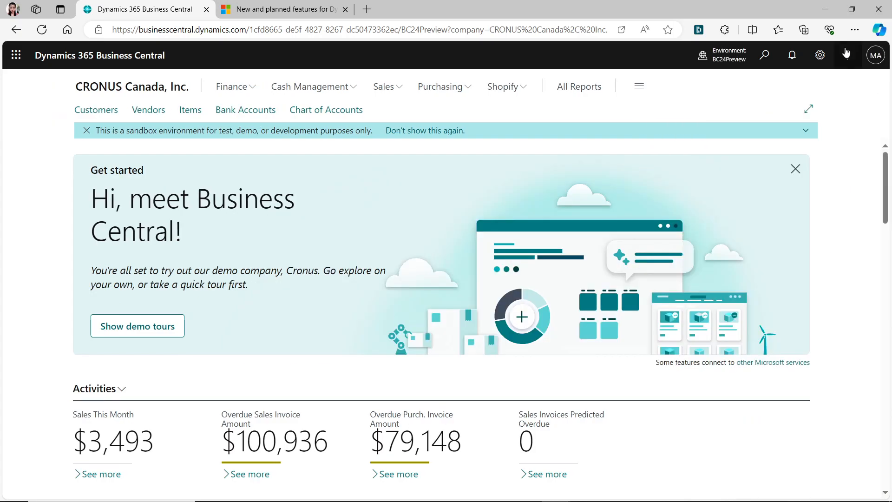
click(822, 55)
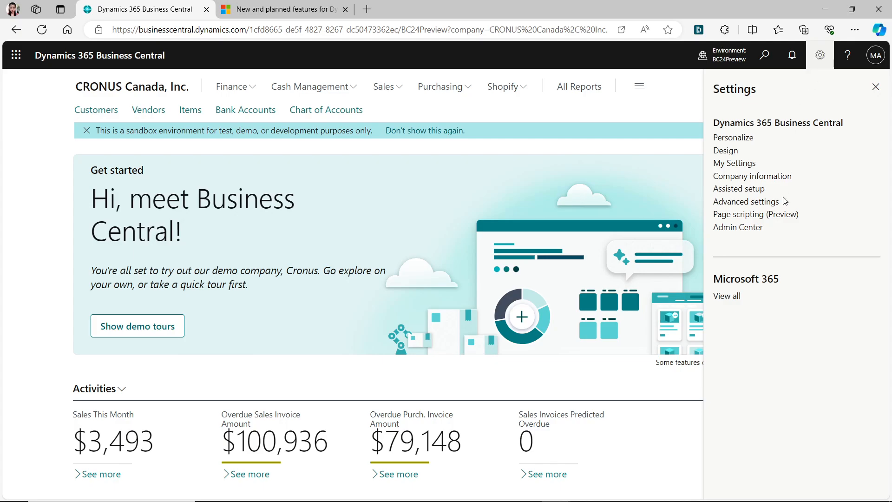
click(720, 215)
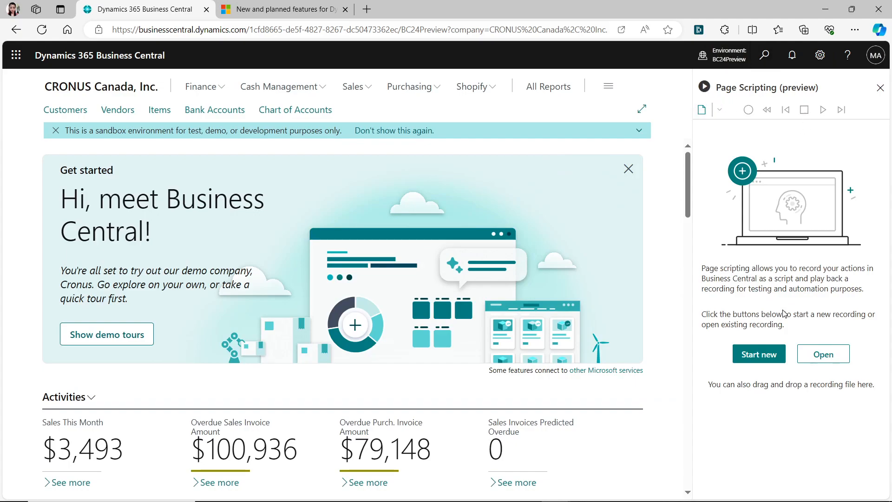
click(755, 355)
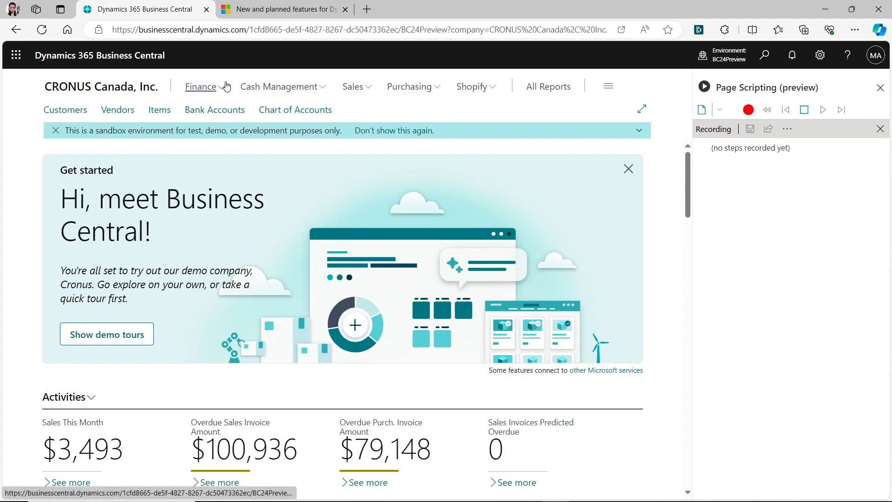
- Record opening the Sales Orders list and its first order, S-ORD101001 for Adatum Corporation
click(370, 87)
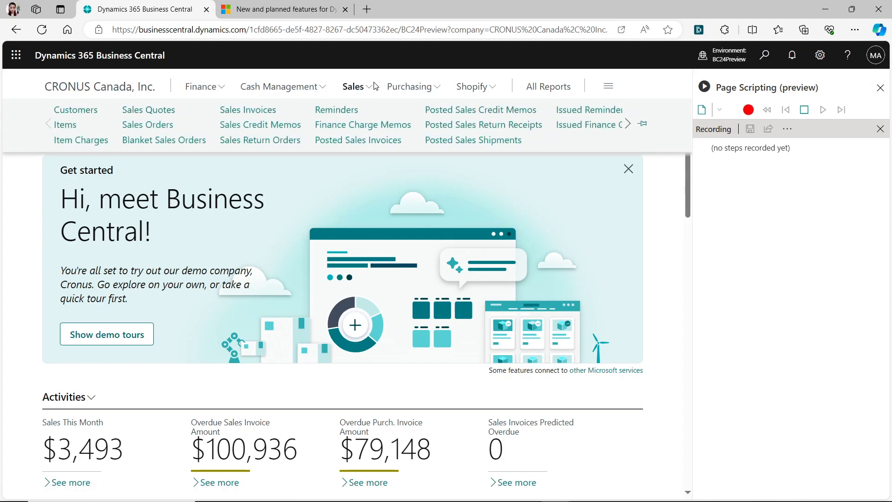
click(135, 126)
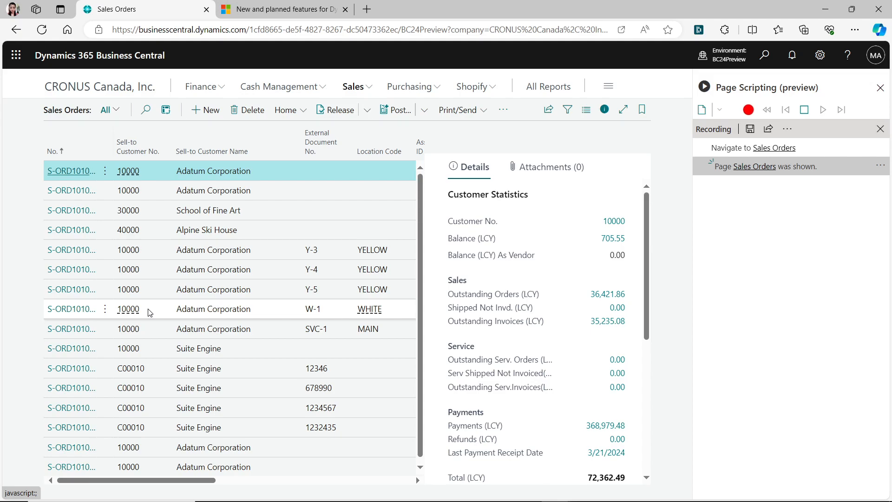
click(64, 171)
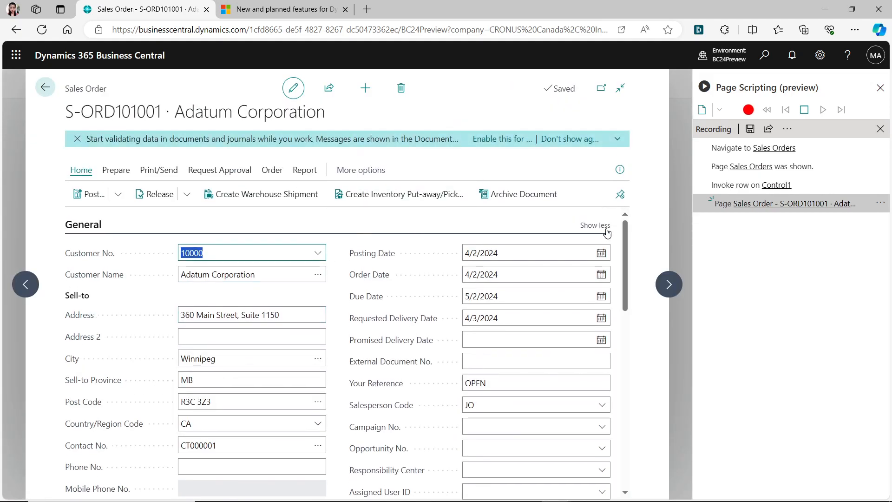
- Record an attempt to create a warehouse shipment from sales order S-ORD101001, and dismiss the resulting dialog
click(626, 268)
drag(627, 272, 603, 367)
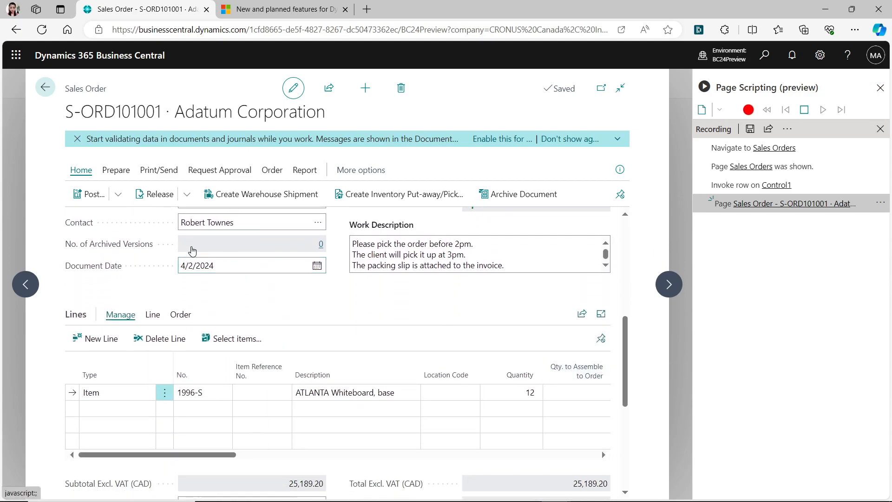
click(116, 170)
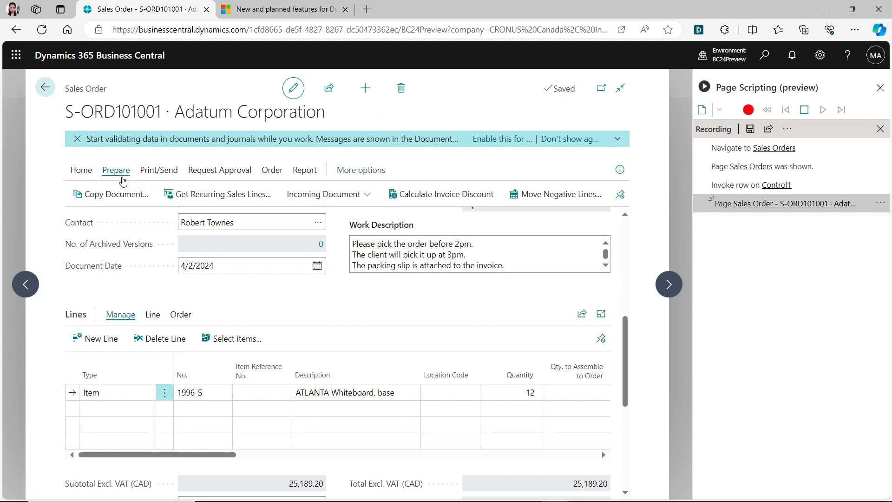
click(84, 177)
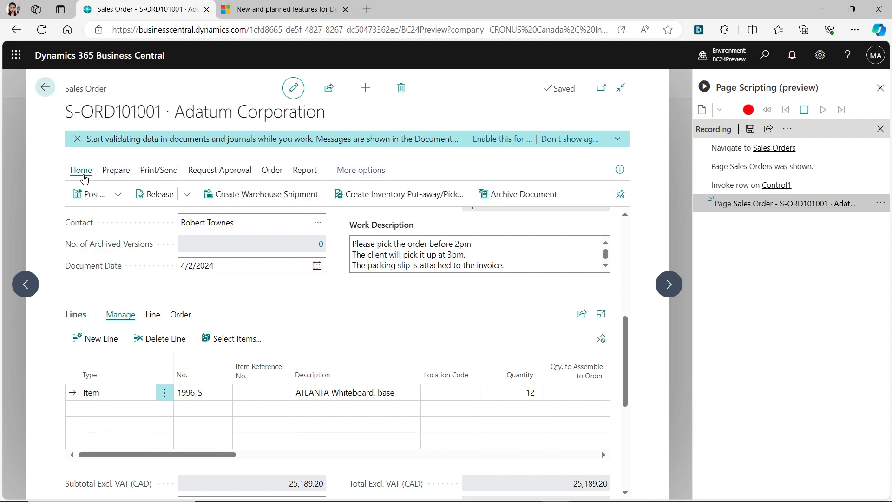
click(254, 196)
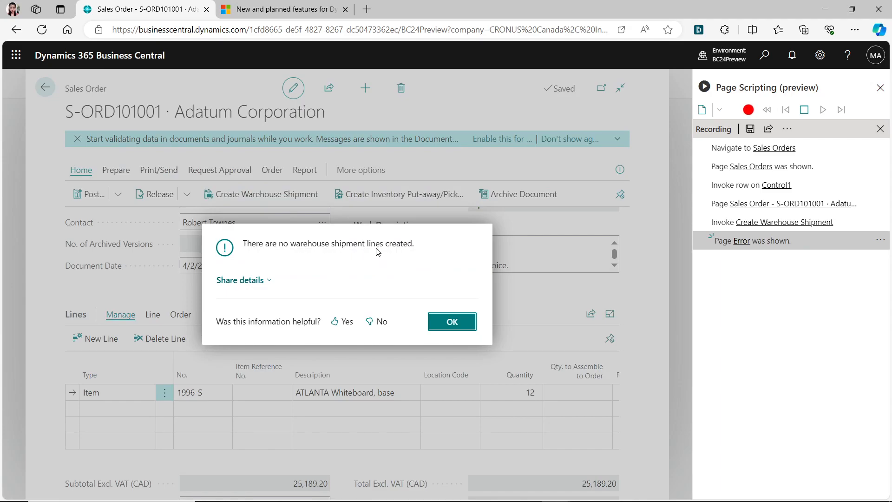
click(462, 329)
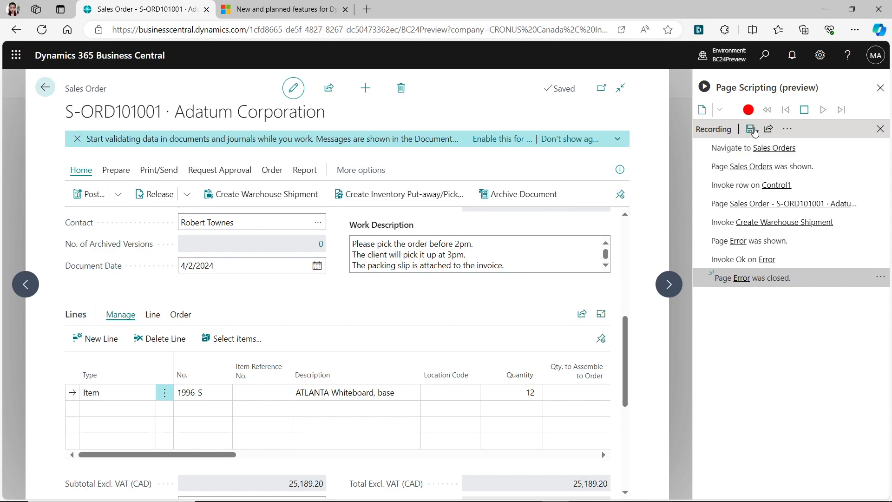
- Save the page script as Recording.yml in the Downloads folder, accepting the sensitive-data notice
click(769, 135)
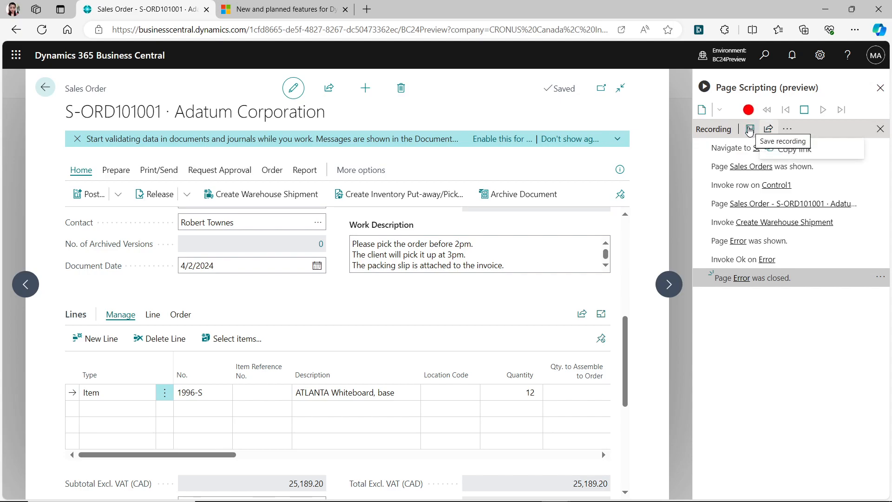
click(750, 131)
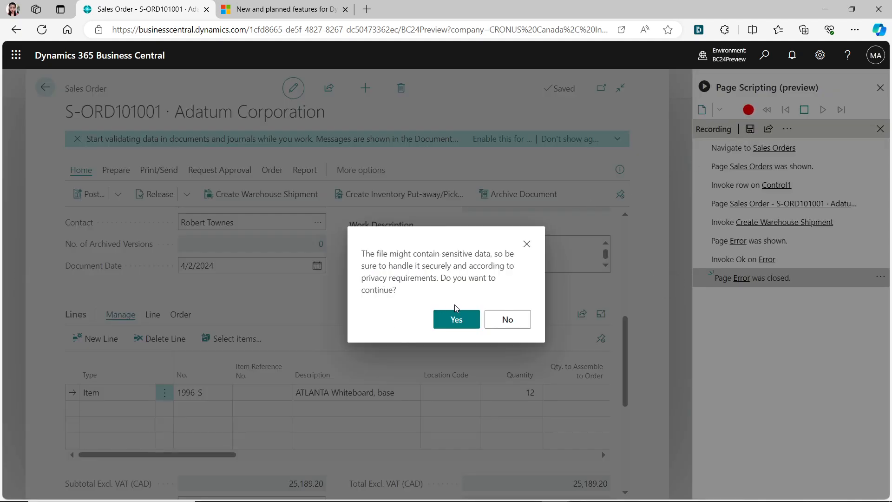
click(454, 319)
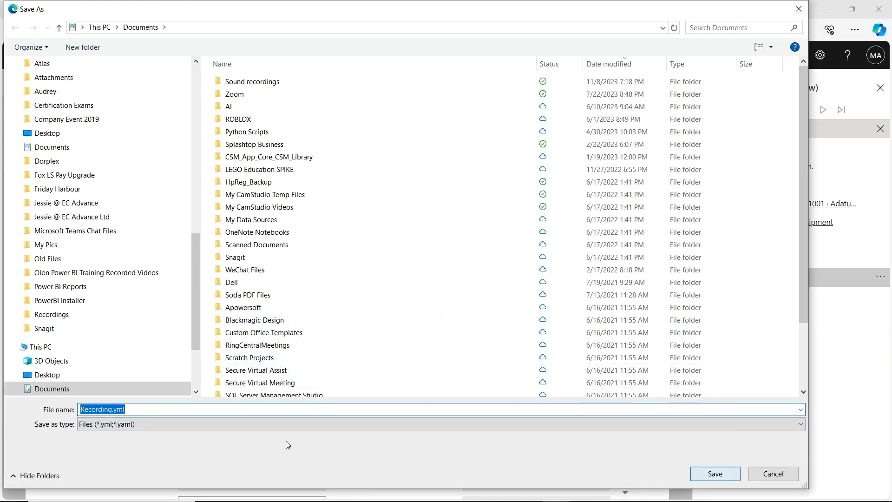
drag(196, 328, 192, 347)
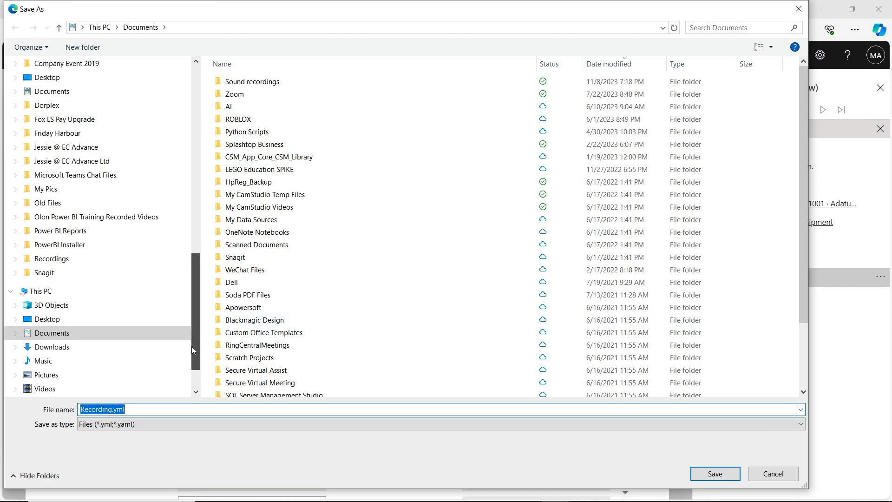
click(106, 346)
click(715, 474)
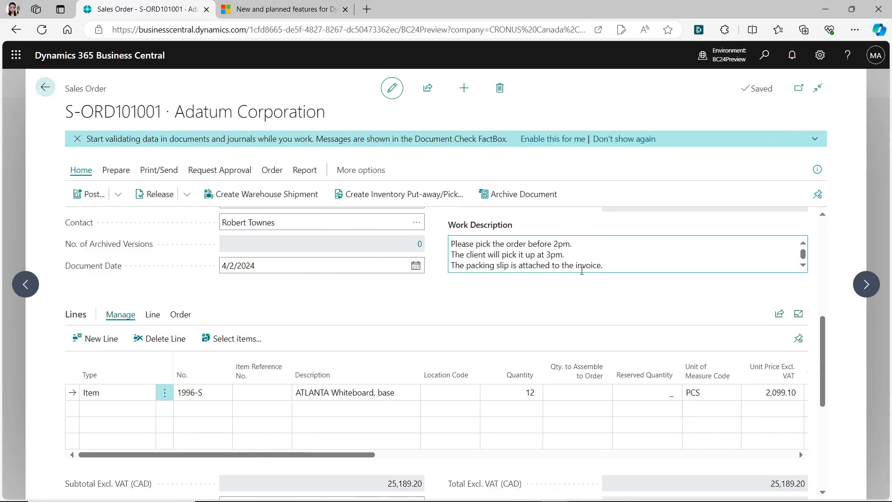
- Leave the sales order, return to the home page and reopen Page Scripting (Preview)
click(46, 87)
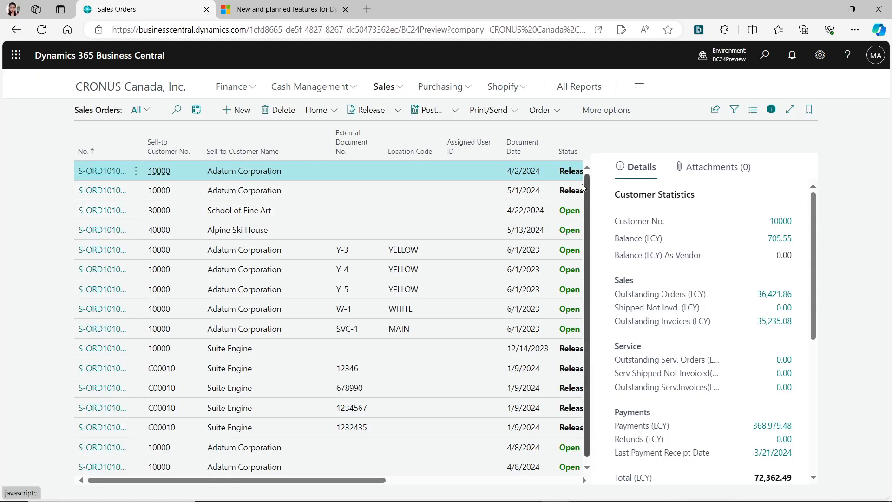
click(159, 87)
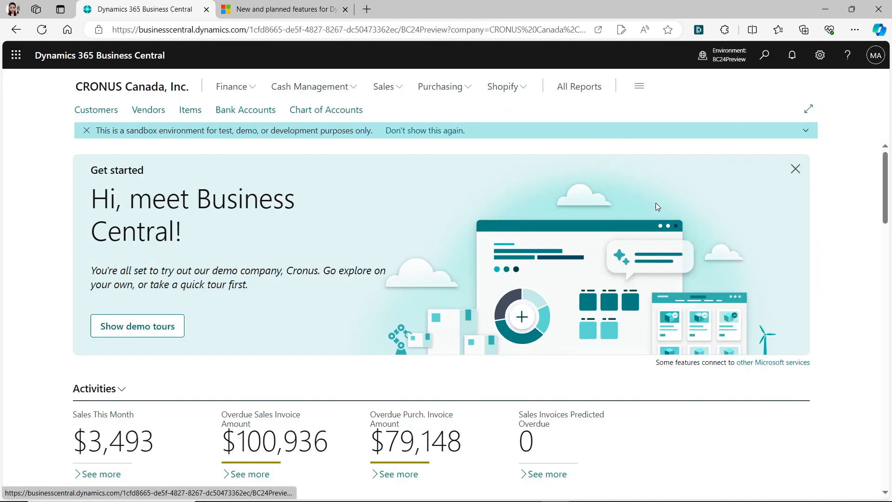
click(820, 56)
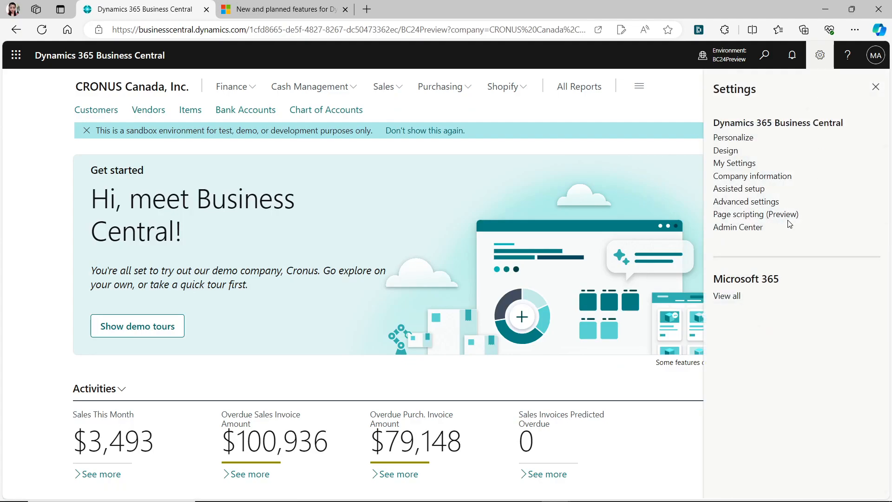
click(767, 215)
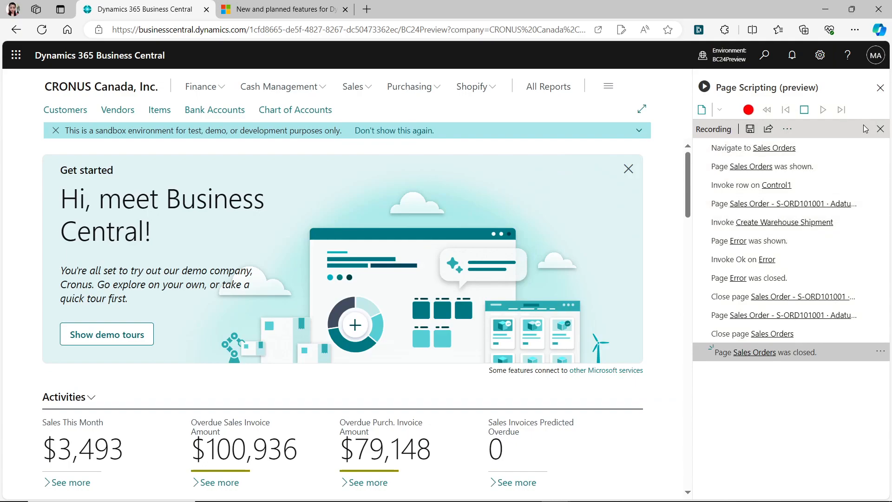
- Load the saved script Recording.yml from the Downloads folder into Page Scripting
click(715, 116)
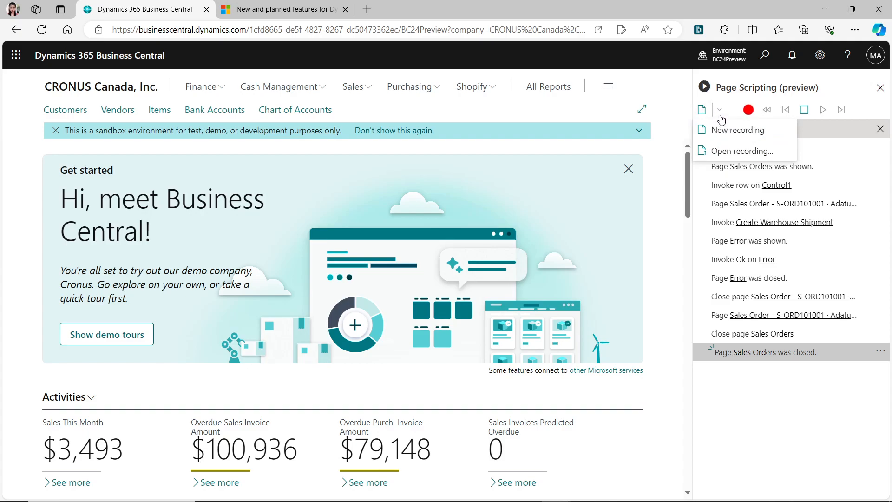
click(725, 151)
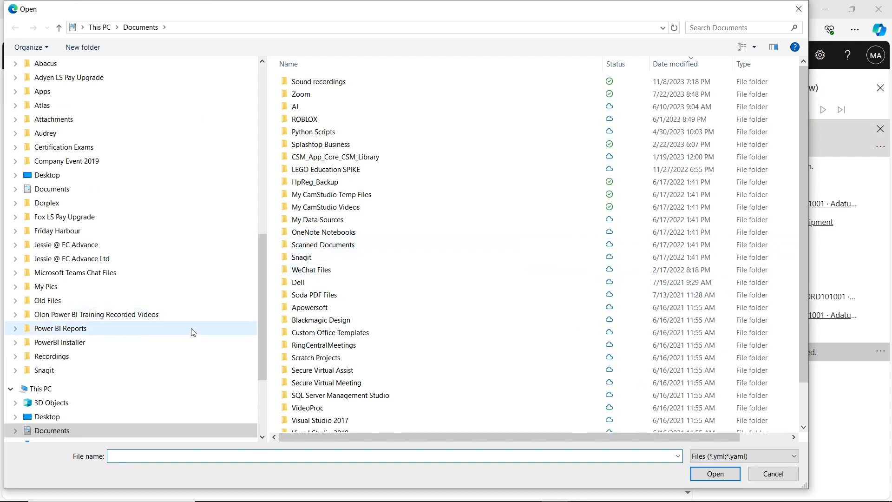
drag(260, 359, 261, 416)
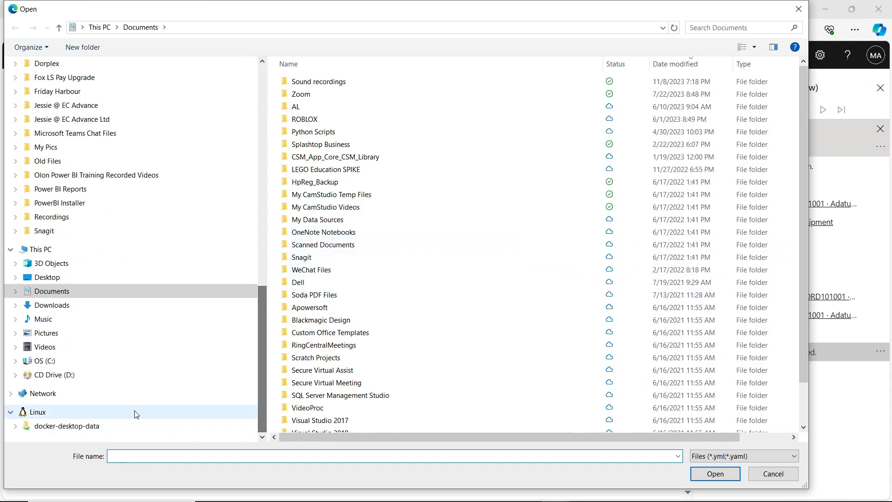
click(89, 307)
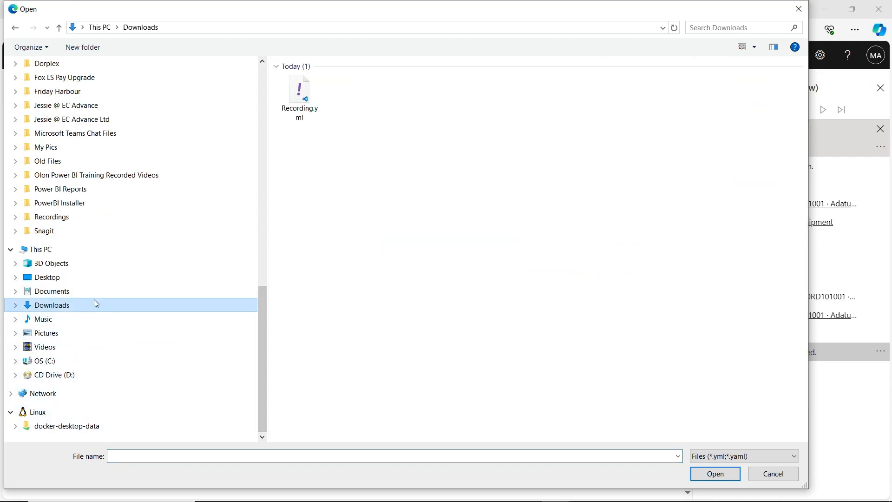
double_click(299, 96)
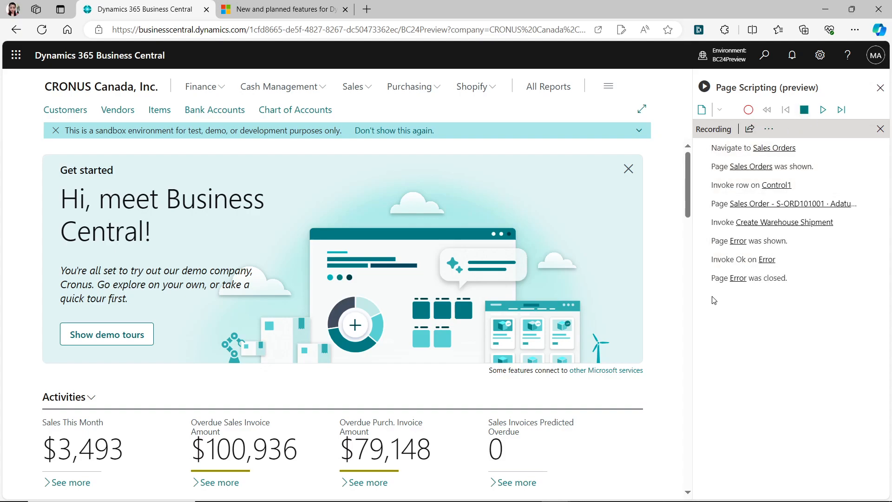
- Play back the loaded recording, close Page Scripting and return to the Sales Orders list
click(823, 110)
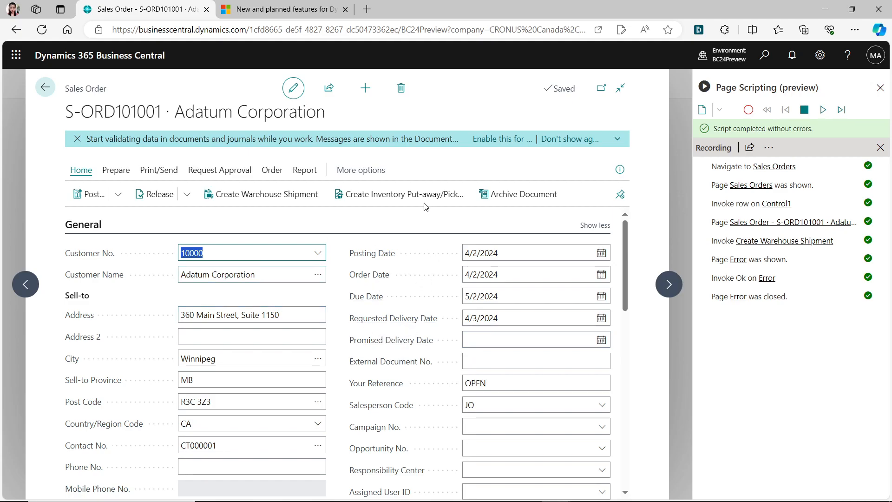
click(875, 95)
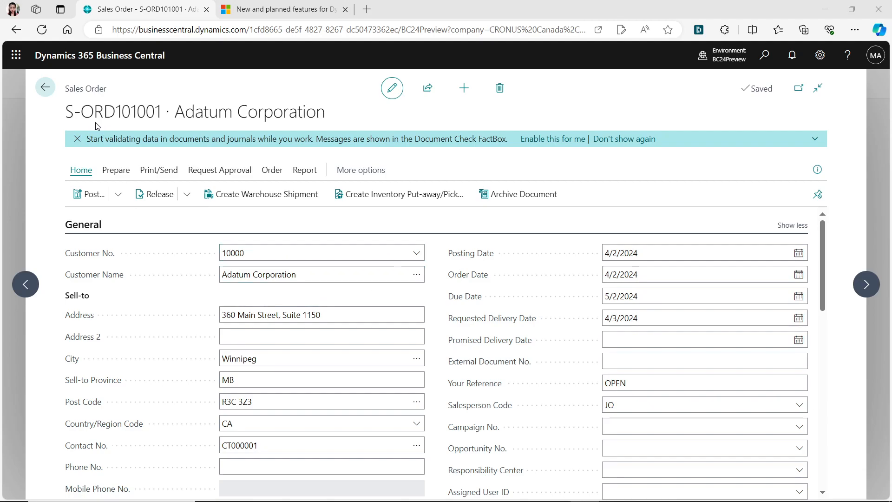
click(45, 87)
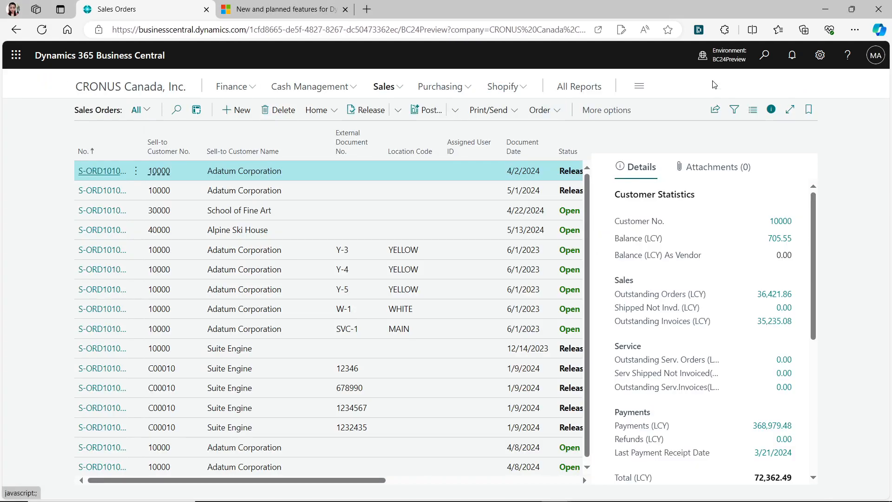
- Search for "report layout", open the Report Layouts page and sort the layouts by type in descending order
click(765, 55)
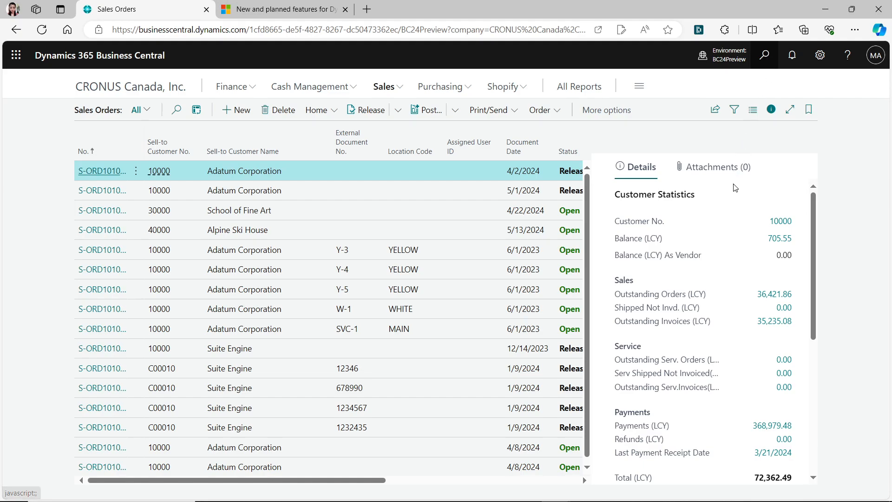
text(reop)
key(BackSpace)
key(BackSpace)
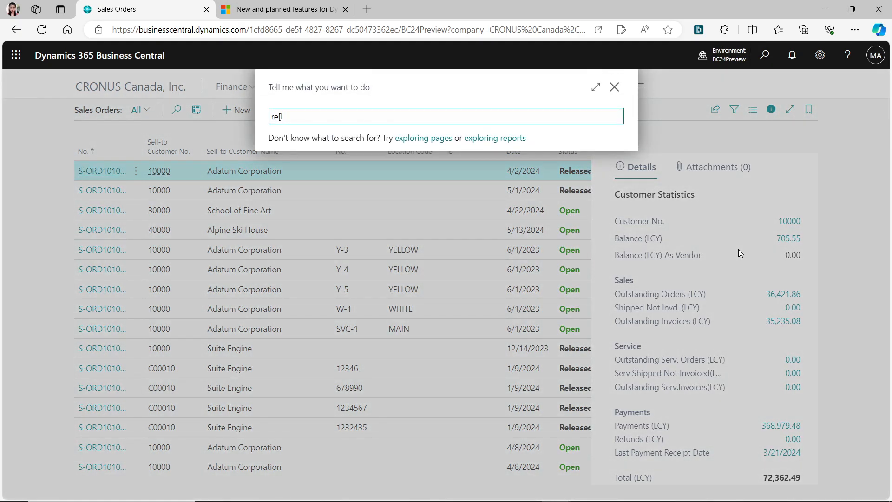
text(port layout)
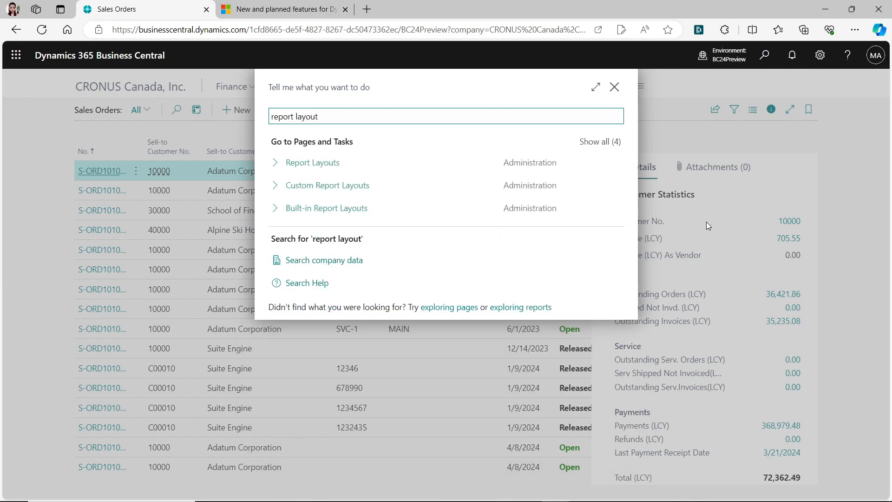
click(338, 163)
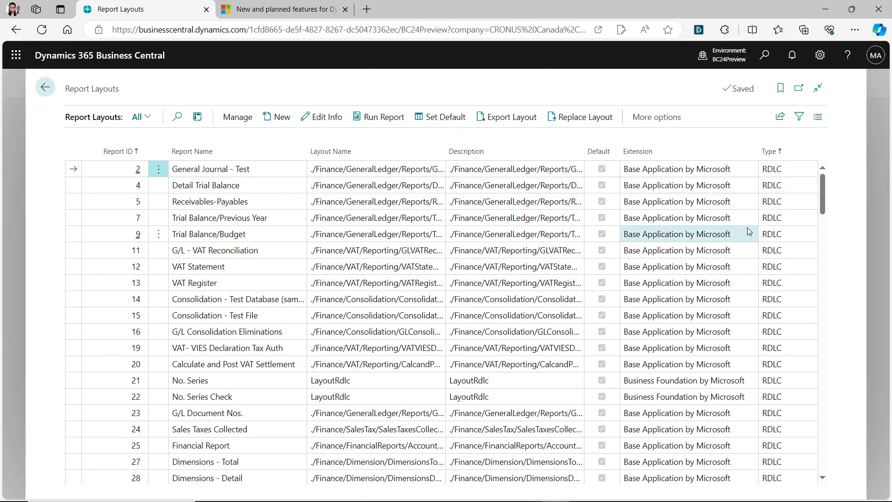
click(774, 152)
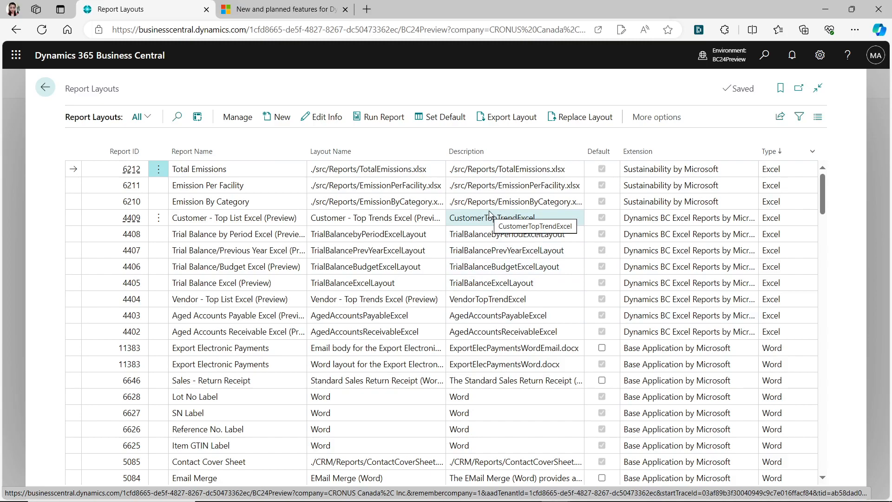
- Widen the Report Name column, run the Aged Accounts Receivable Excel (Preview) report and download it
click(264, 328)
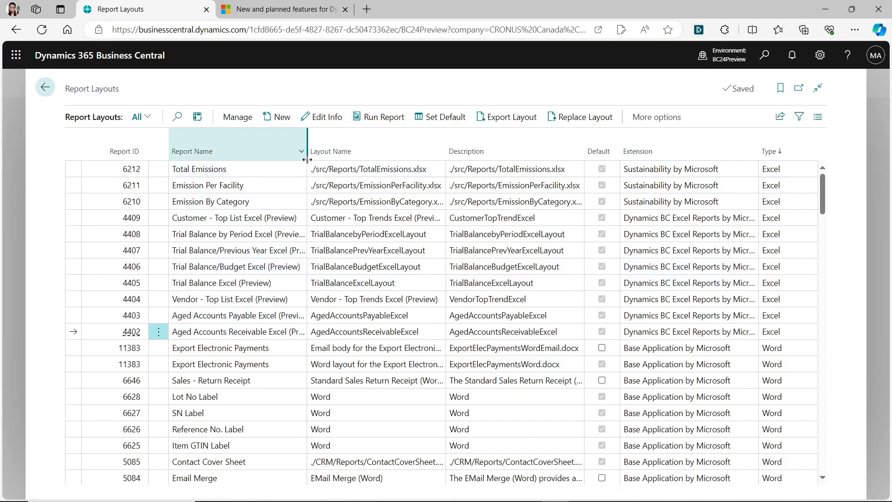
drag(307, 155, 324, 156)
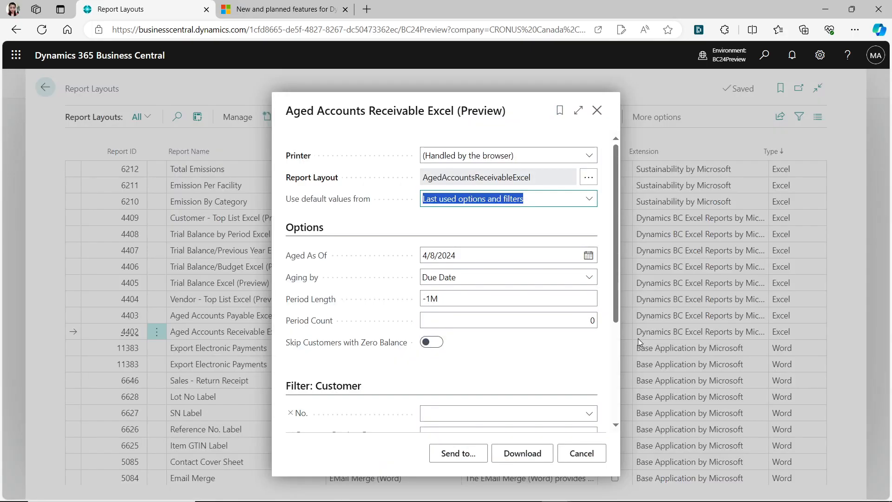
click(516, 456)
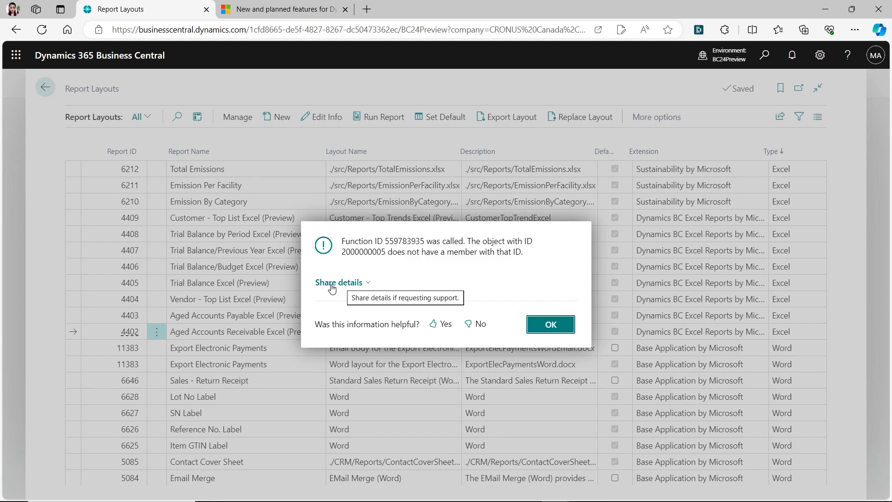
- Copy the error details into a blank Notepad document to read them, and close Notepad without saving
click(360, 285)
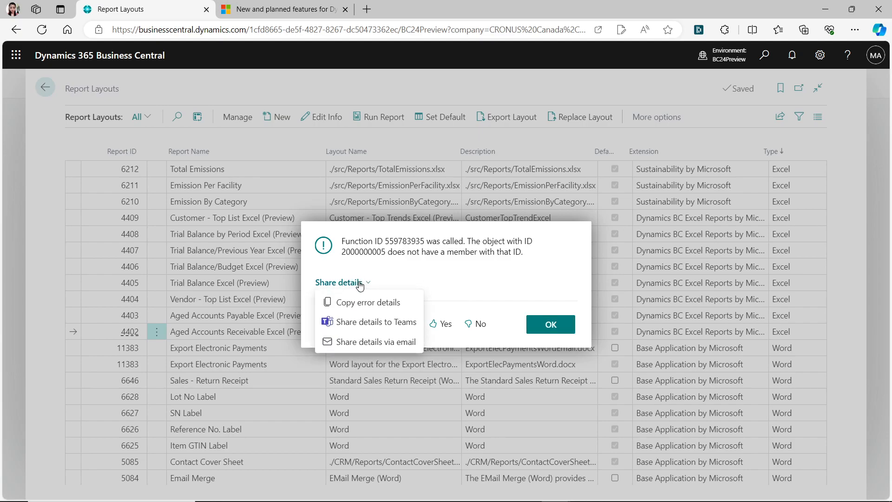
click(360, 308)
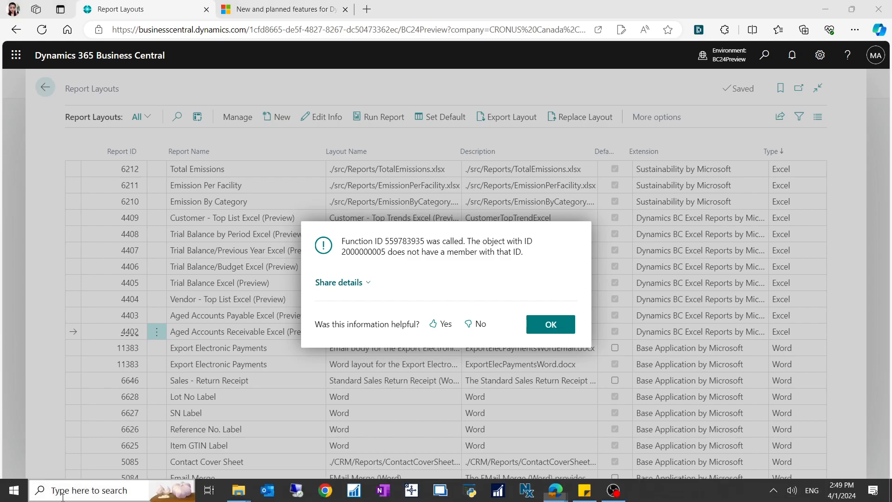
click(64, 493)
text(note)
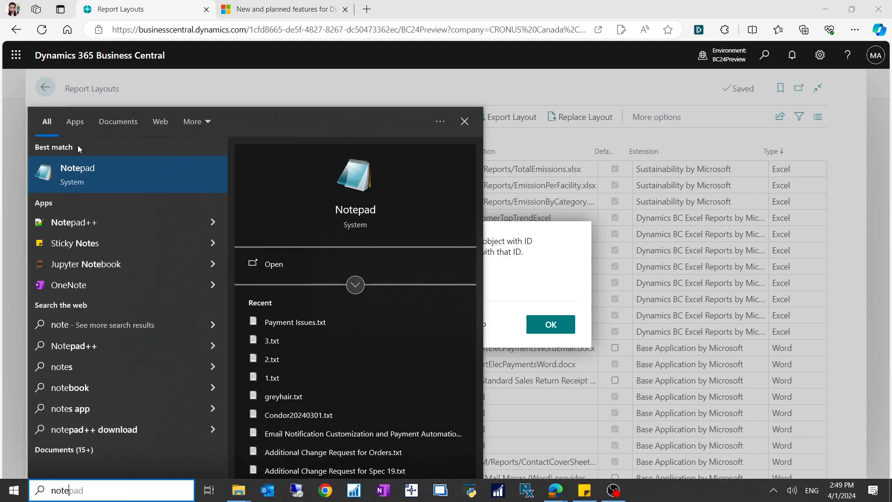
click(86, 161)
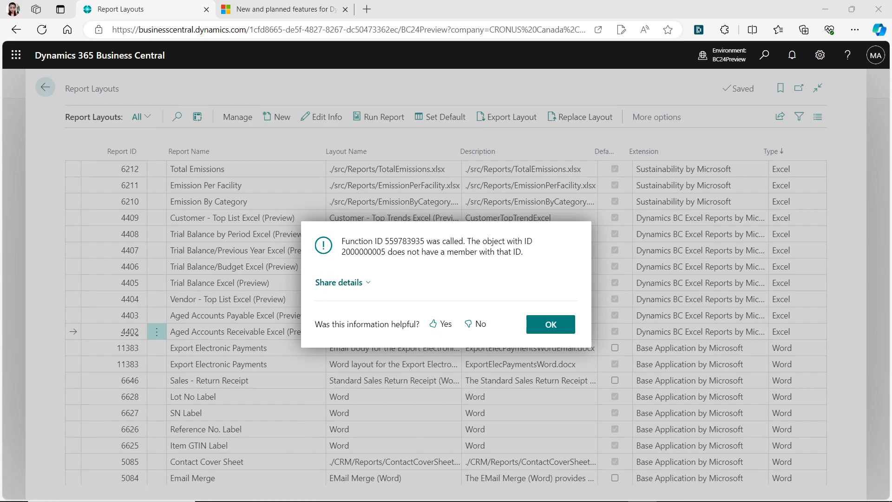
key(ctrl+v)
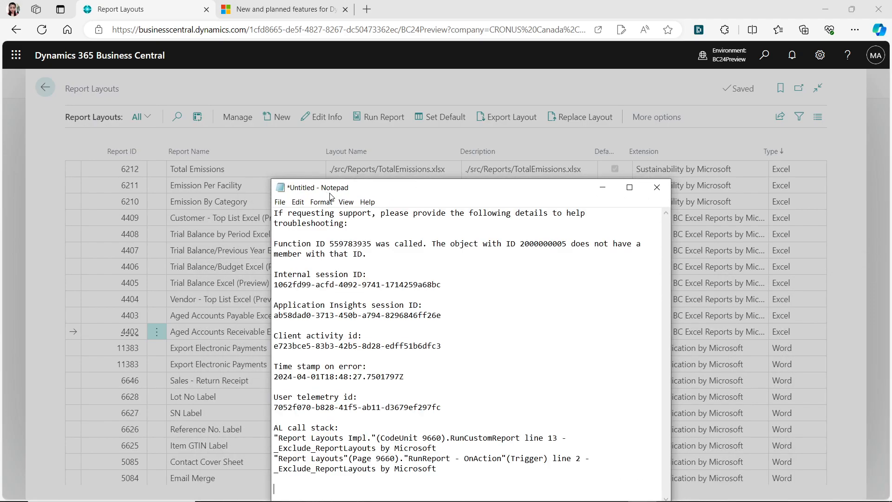
click(658, 188)
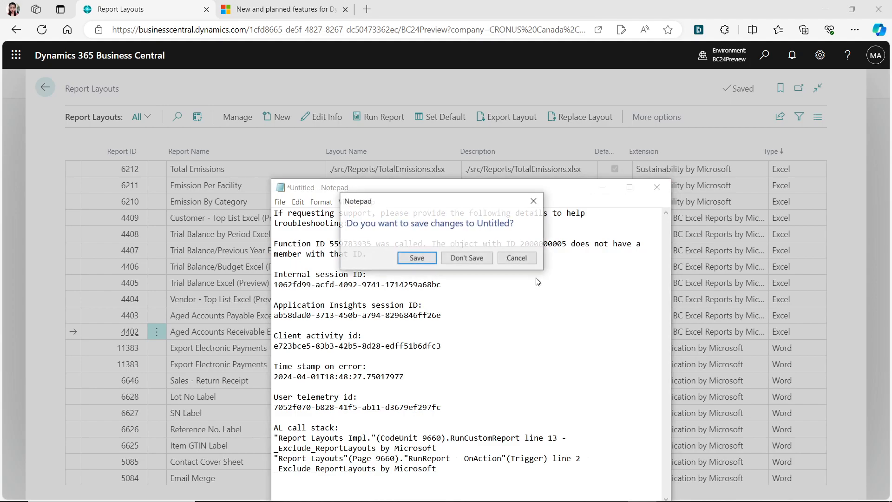
click(458, 261)
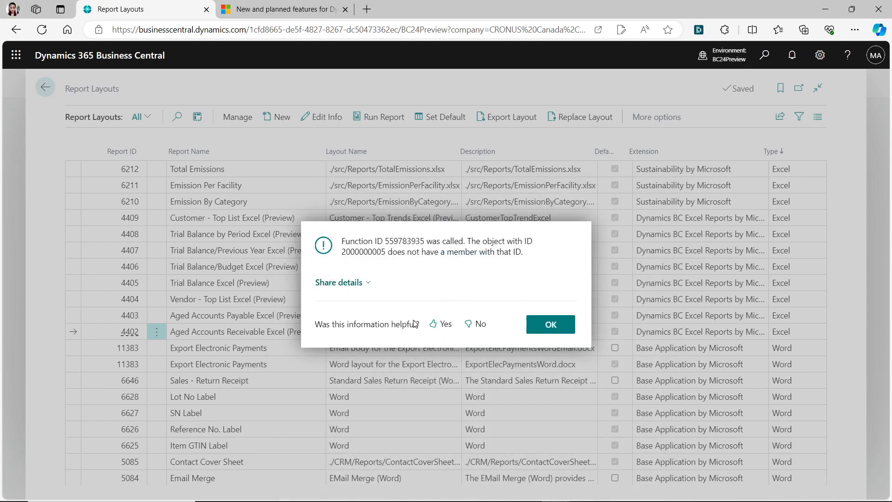
- Review the options for sharing the error details, dismiss the error and return to the Sales Orders list
click(354, 285)
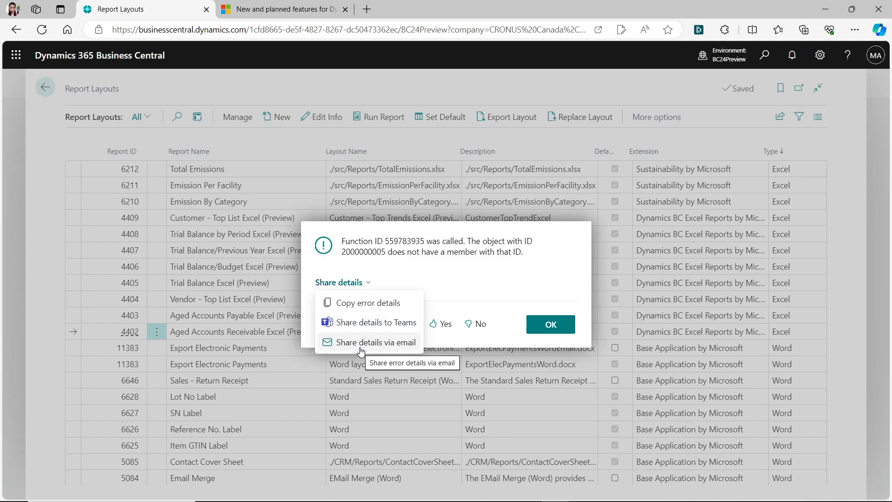
click(496, 253)
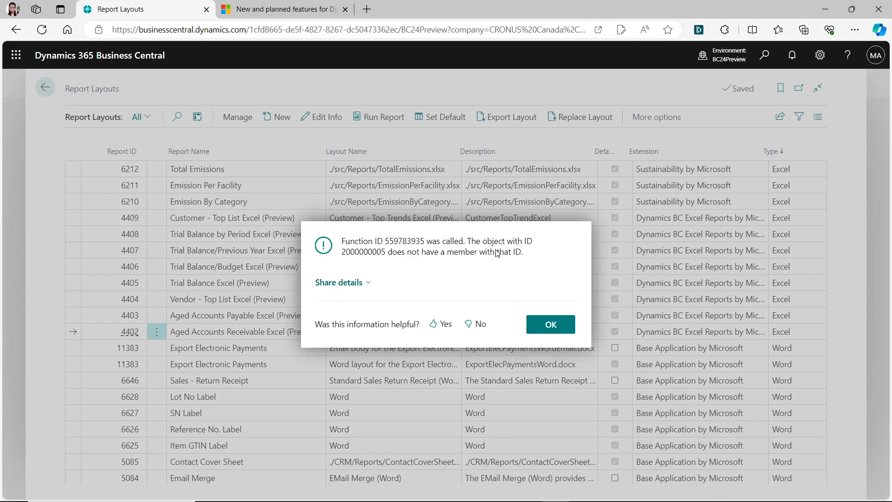
click(551, 328)
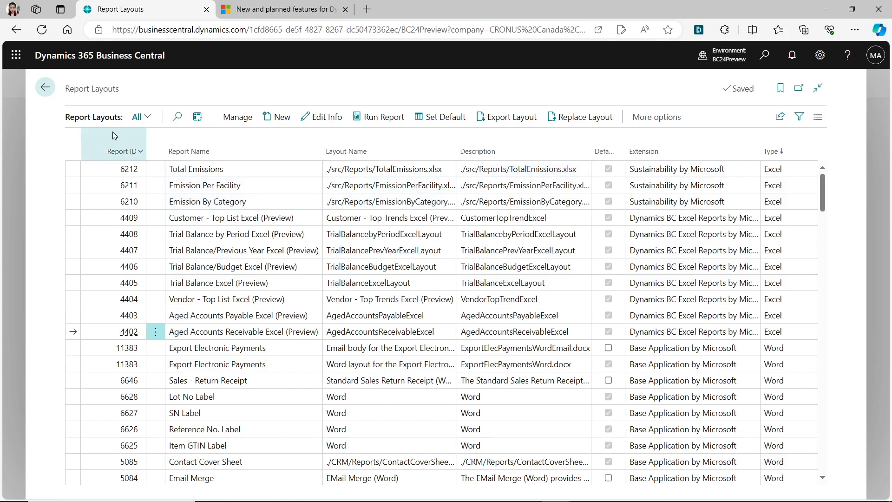
click(46, 98)
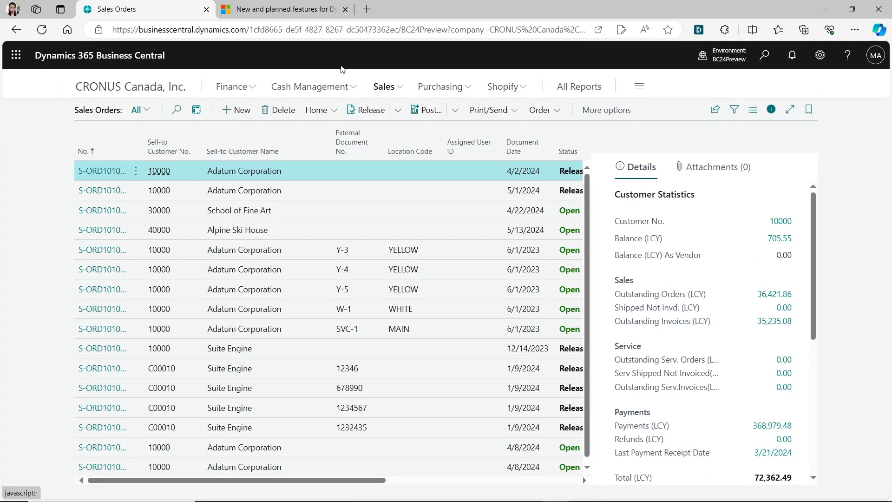
- Switch to the Microsoft Learn release plan and examine the Governance and administration feature table
click(288, 6)
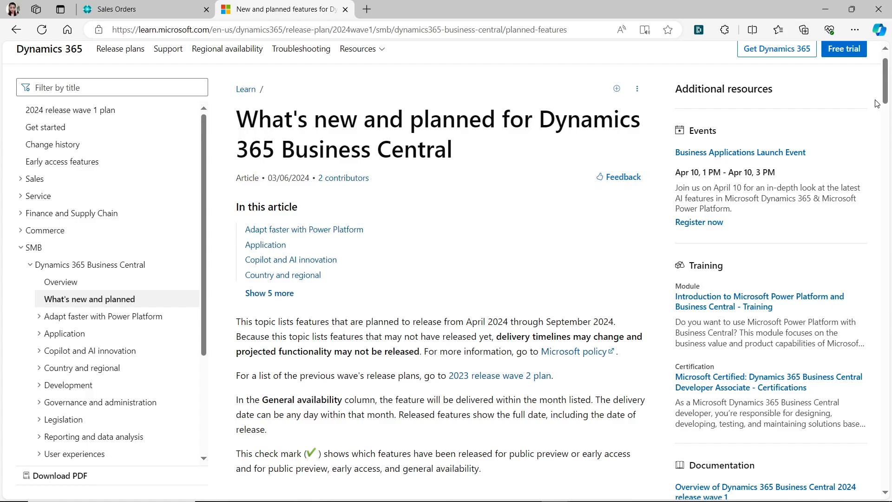
drag(885, 95, 807, 365)
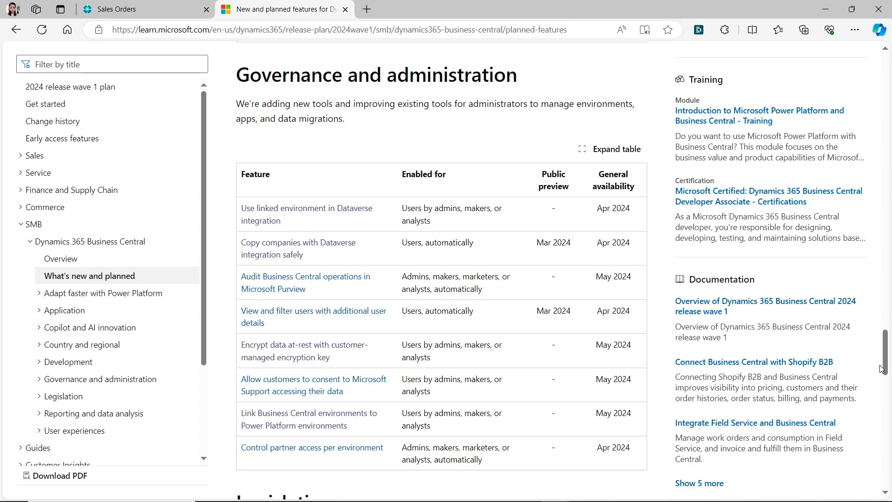
drag(888, 362, 888, 371)
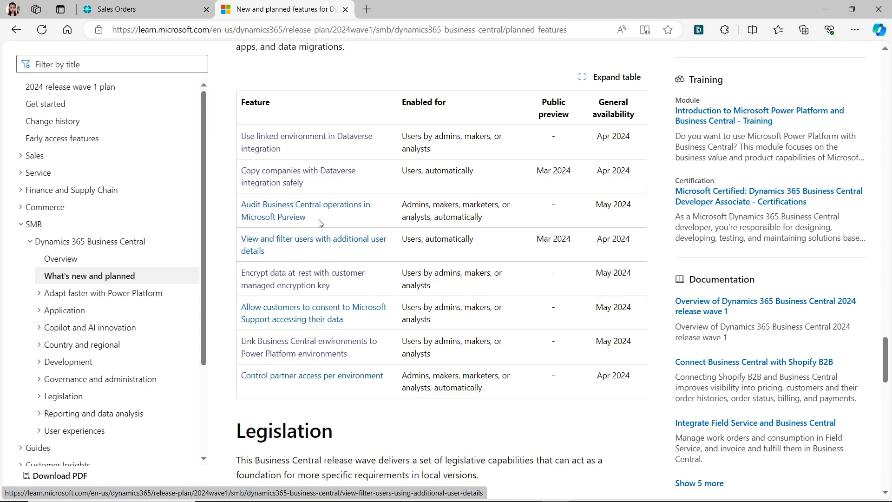
- Open the Business Central admin center by replacing the environment part of the address with "admin", and view the Production environment's details
click(112, 7)
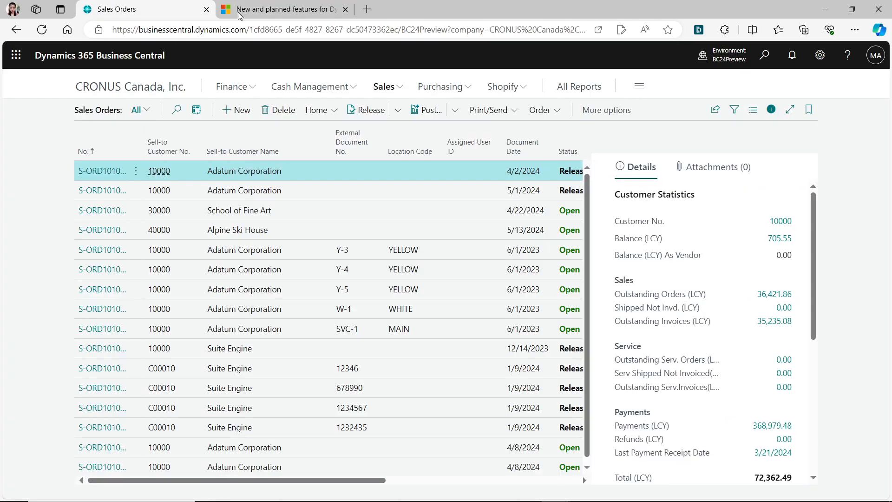
click(416, 32)
click(411, 30)
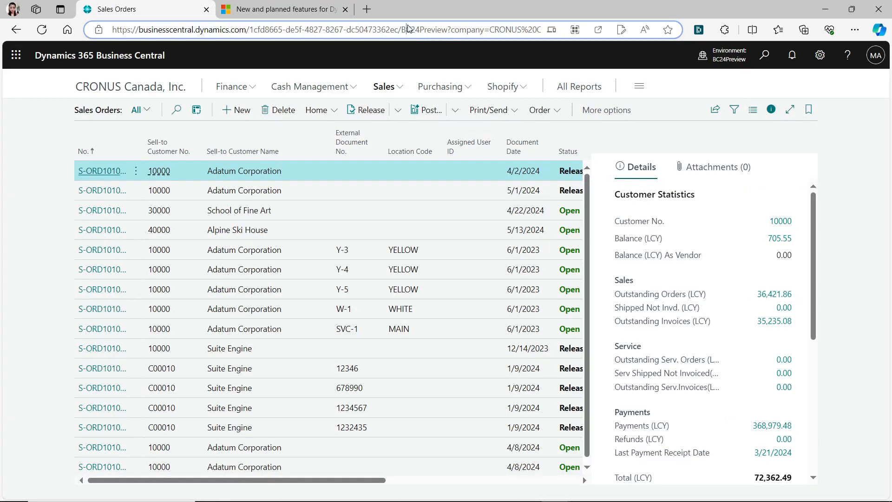
drag(415, 30, 686, 29)
key(BackSpace)
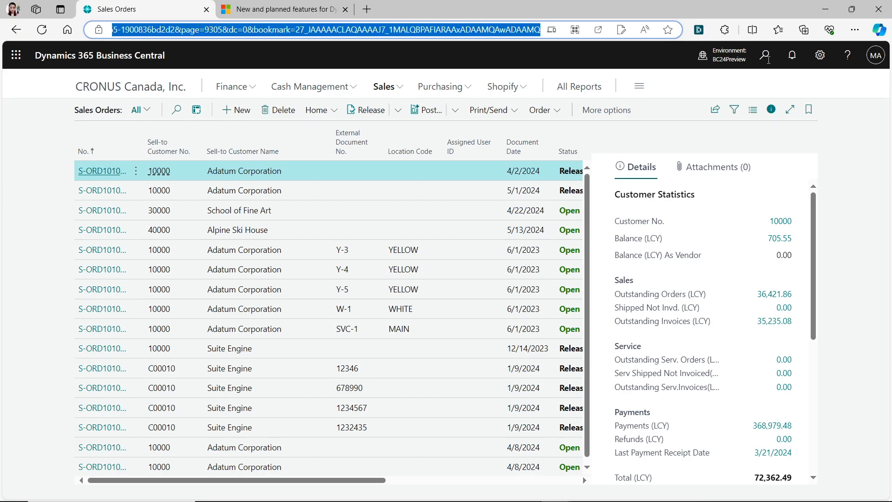
text(admin)
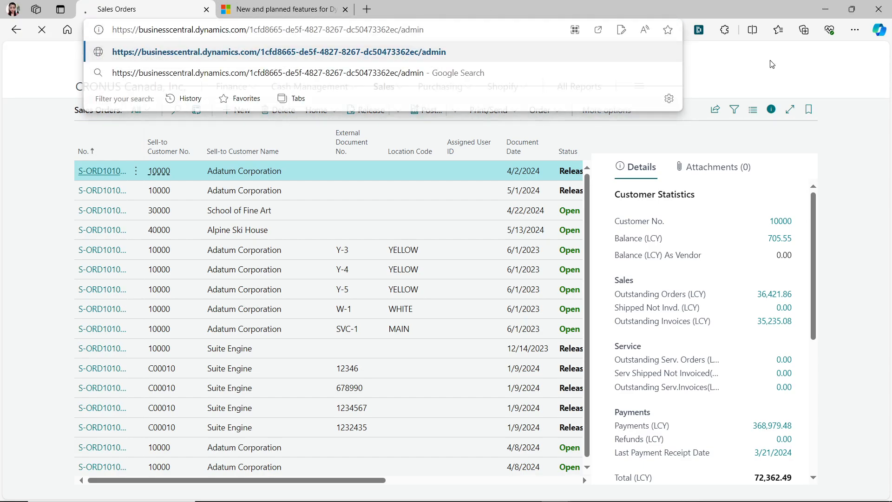
key(Return)
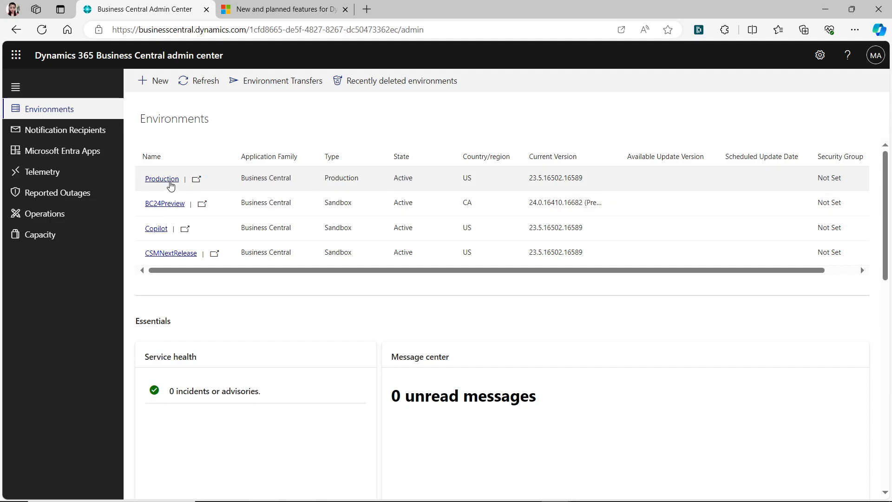
click(170, 182)
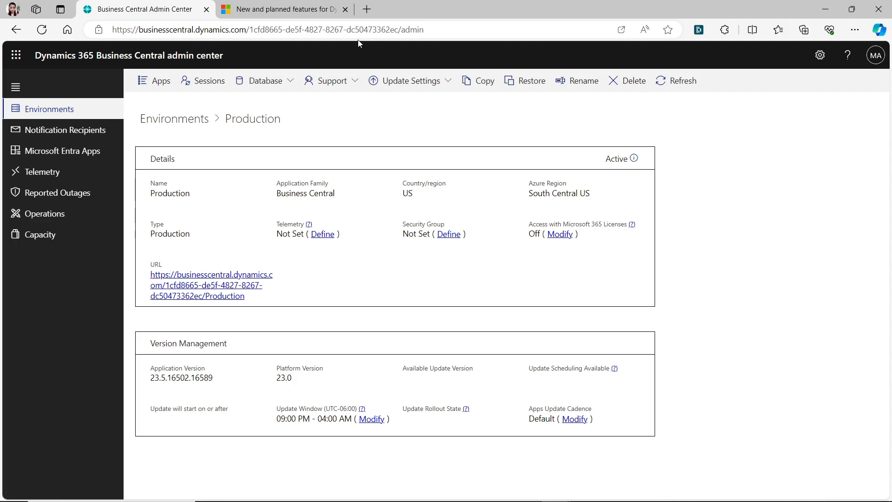
- Return to the Microsoft Learn release plan, examine the User experiences feature table and go back to the start of the article
click(301, 14)
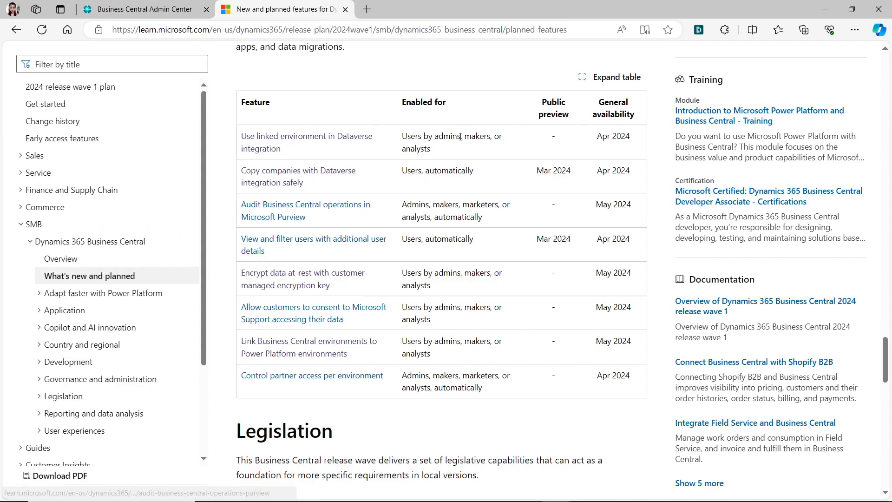
drag(887, 369, 881, 449)
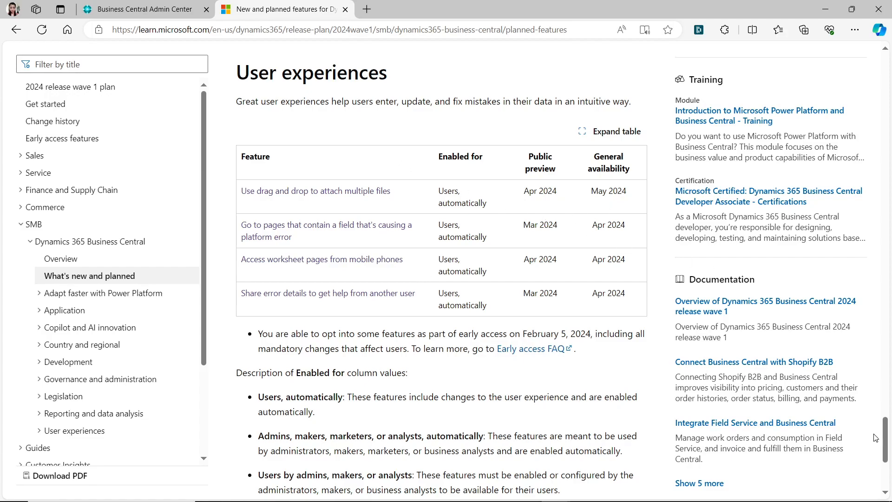
drag(885, 442, 854, 49)
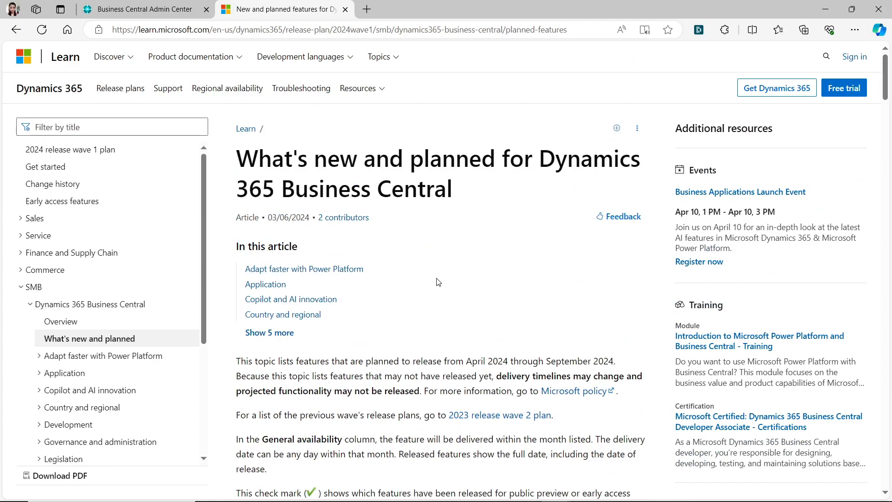